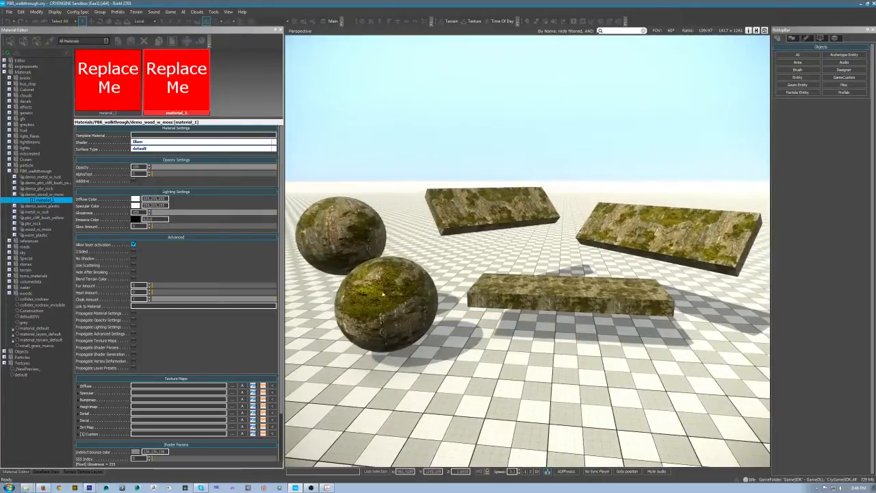
Inspect the mossy wood material on the floor plank up close, from a distance and at grazing angles.
click(519, 276)
key(z)
alt+middle_drag(519, 277, 467, 284)
scroll(467, 284, up, 4)
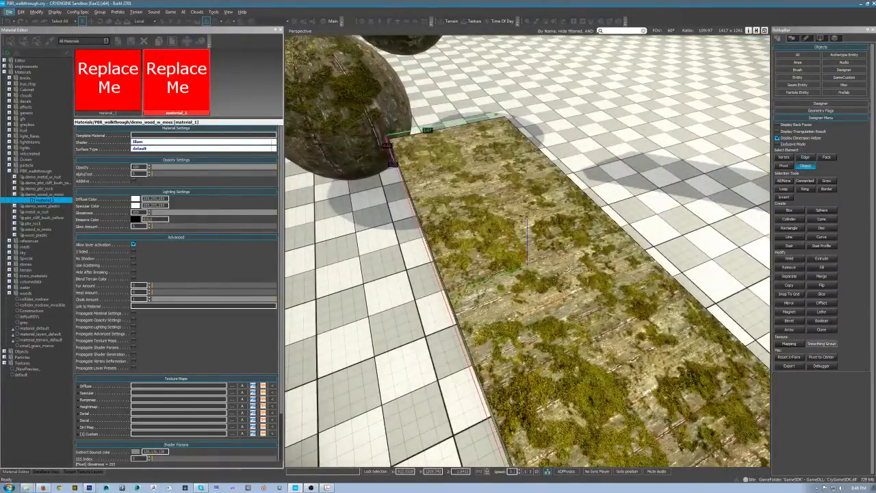
scroll(595, 225, down, 5)
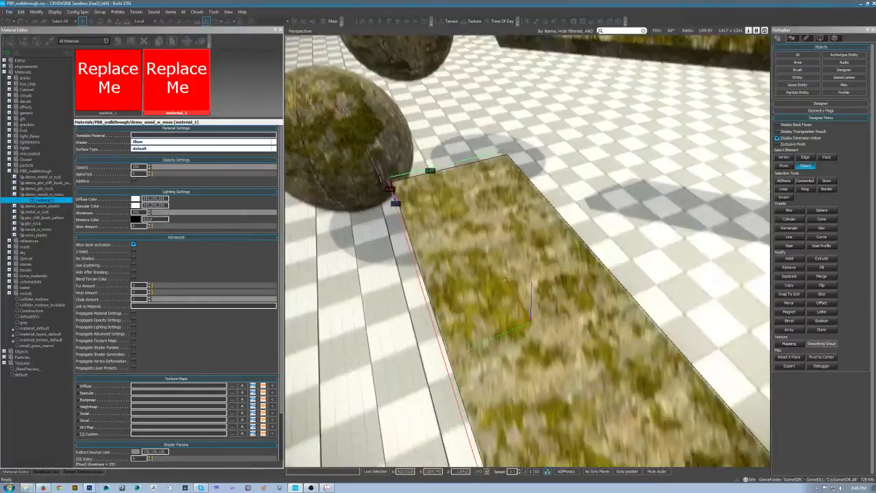
scroll(569, 314, up, 6)
scroll(569, 313, down, 6)
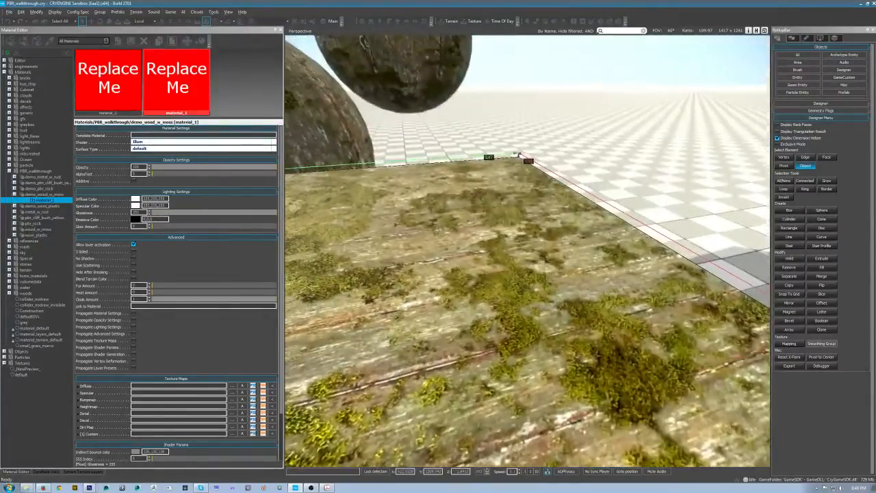
alt+middle_drag(570, 313, 490, 332)
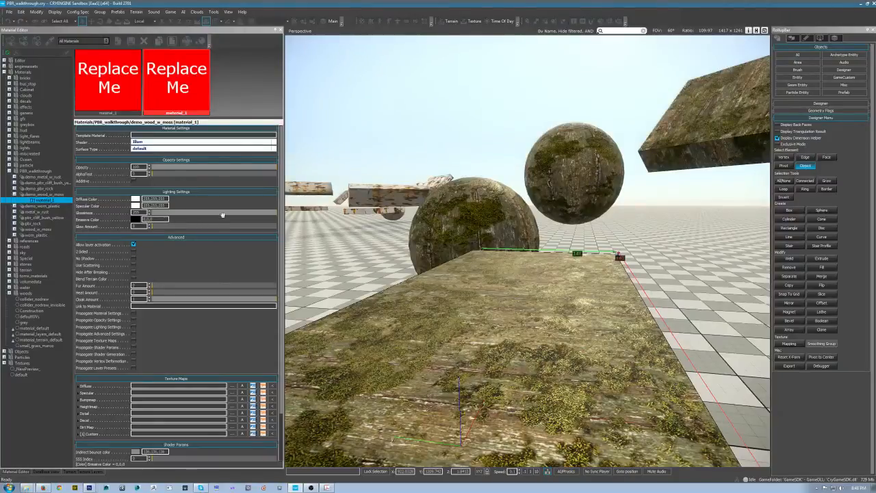
alt+middle_drag(454, 330, 497, 320)
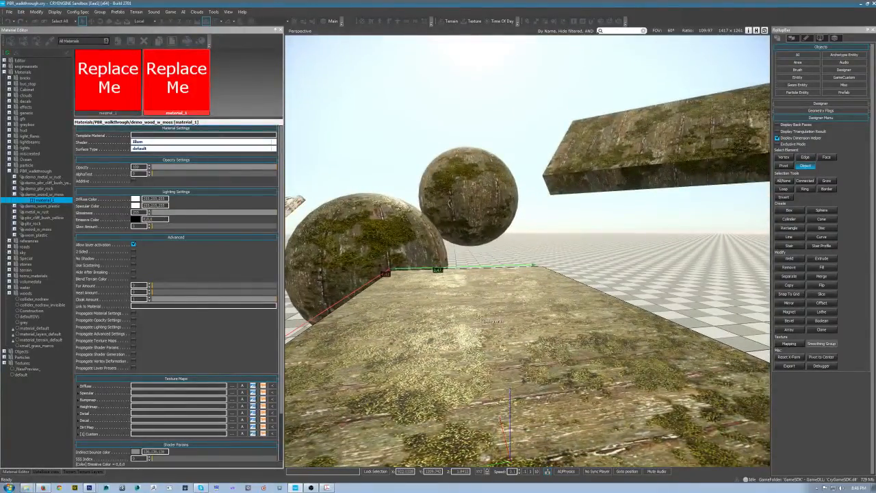
alt+middle_drag(464, 309, 514, 322)
scroll(507, 300, down, 5)
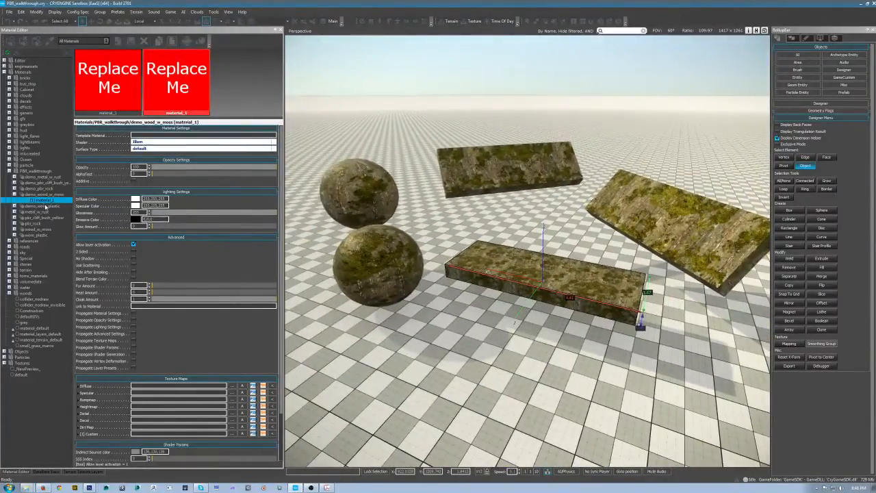
Move the mossy rock sideways, away from the white test planks and spheres, and clear the selection.
right_drag(479, 229, 534, 250)
click(540, 291)
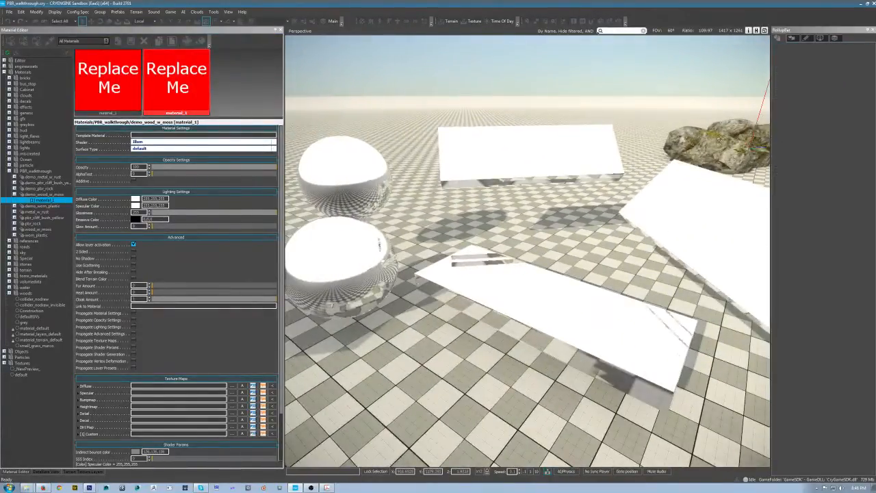
right_drag(718, 139, 756, 132)
key(2)
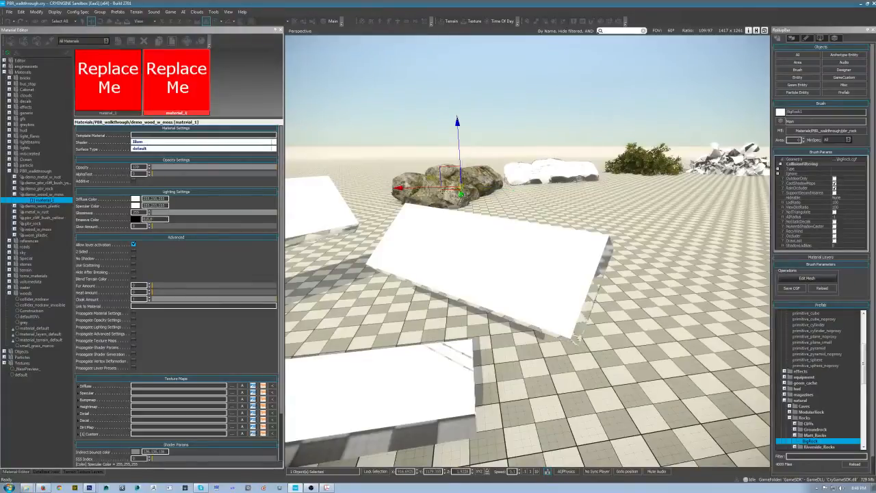
drag(442, 192, 614, 197)
click(464, 168)
right_drag(463, 169, 385, 192)
key(s)
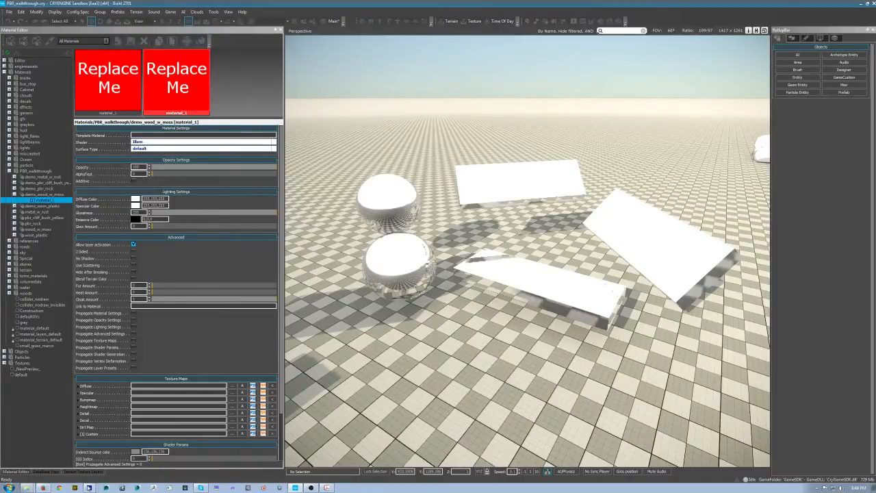
Switch to Photoshop, hide and collapse the existing Diffuse group, and show only the Moss_2_diff and board02 layers.
click(89, 487)
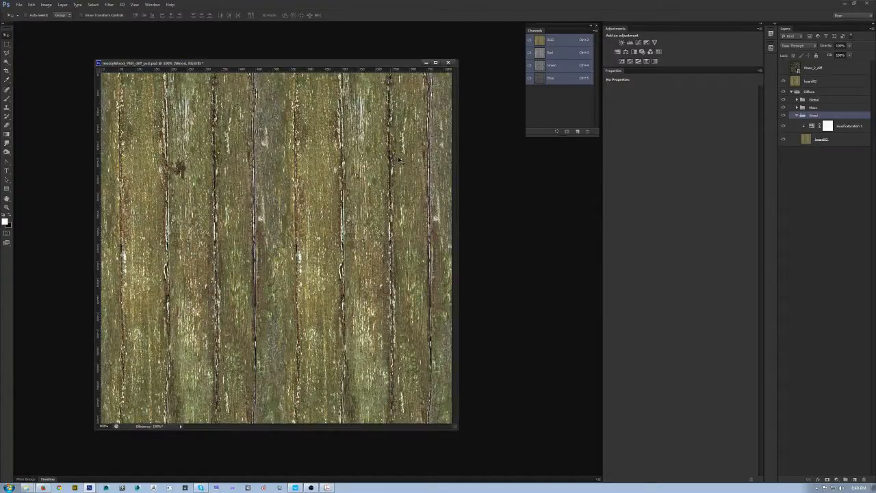
drag(335, 64, 325, 61)
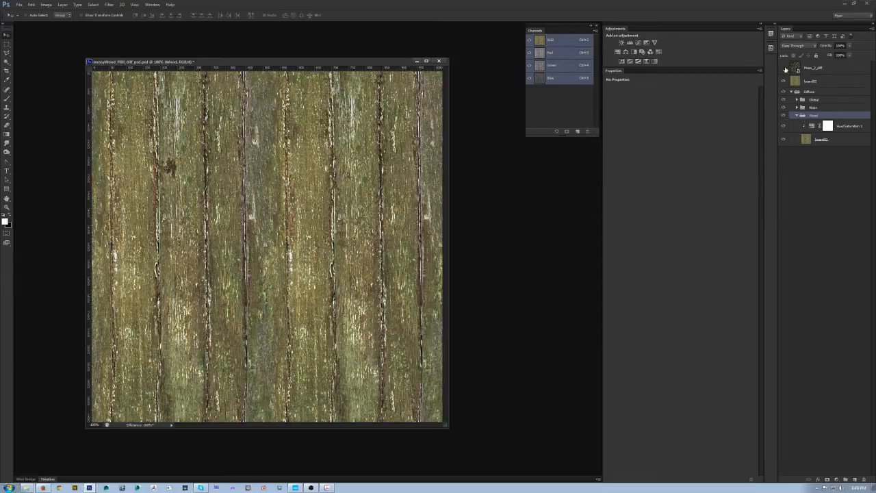
click(782, 68)
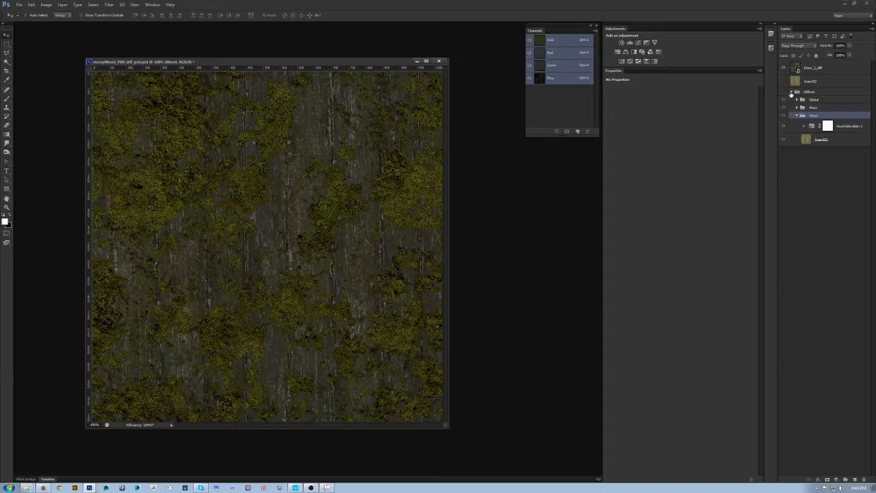
click(784, 92)
click(793, 91)
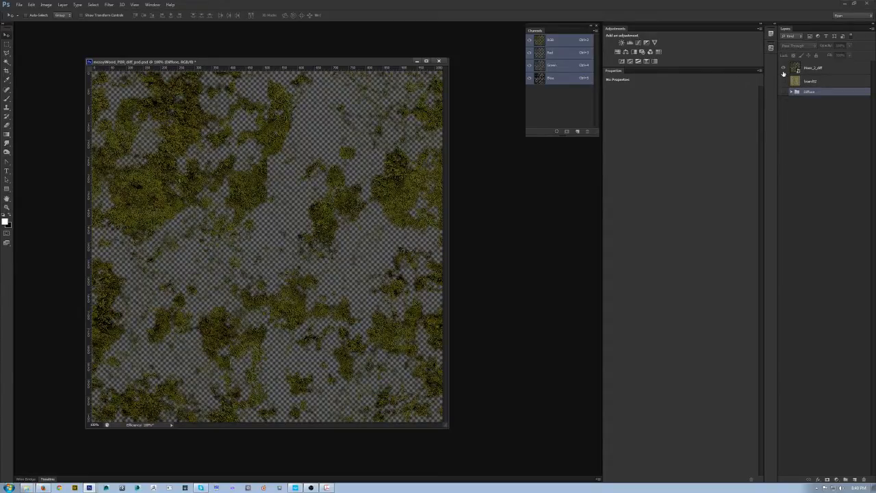
click(788, 68)
click(784, 82)
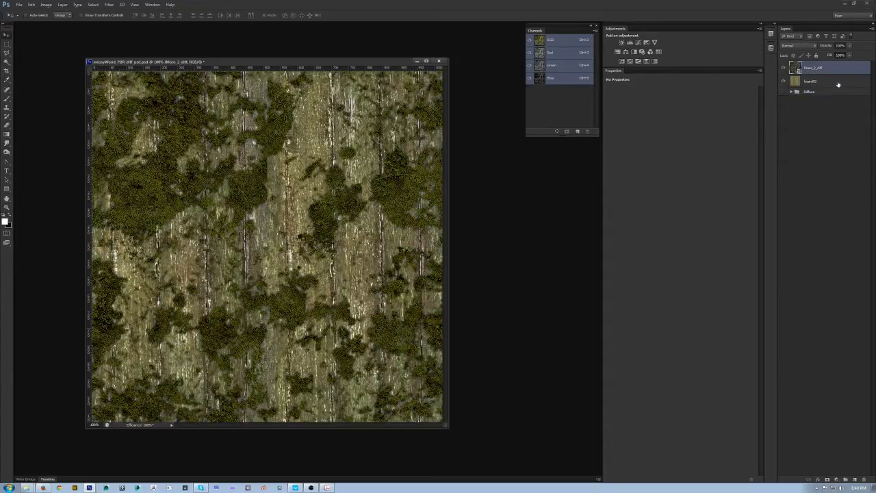
Put the board02 layer and the Moss_2_diff layer each into its own new group.
click(837, 83)
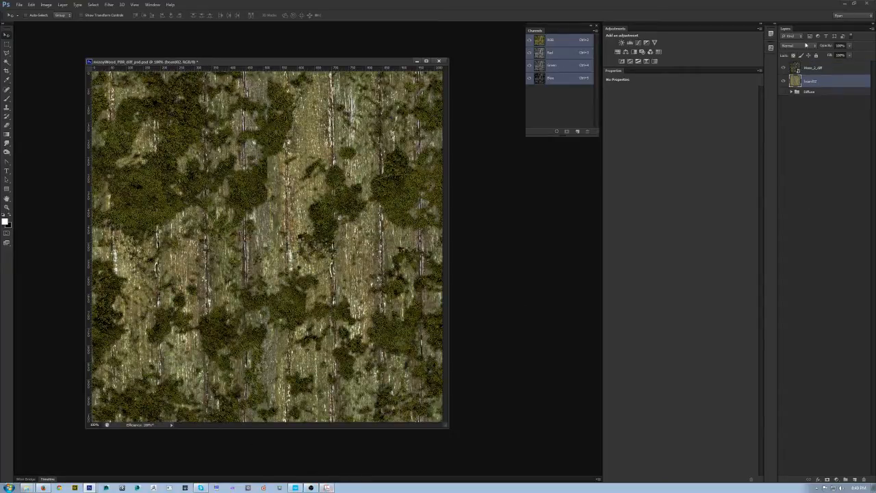
shift+click(825, 67)
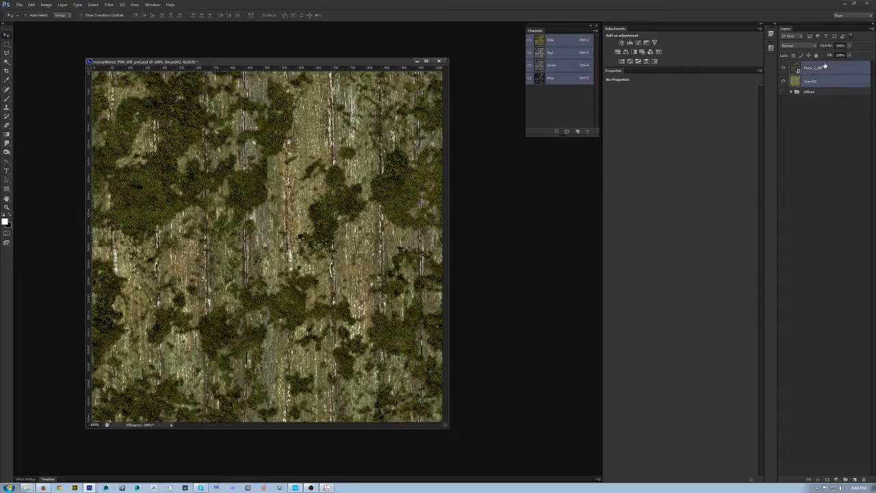
click(821, 85)
key(ctrl+g)
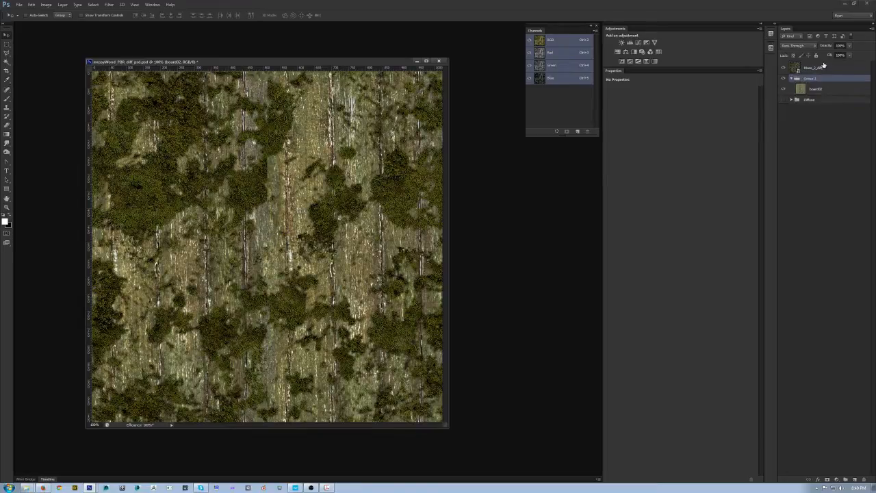
click(825, 67)
key(ctrl+g)
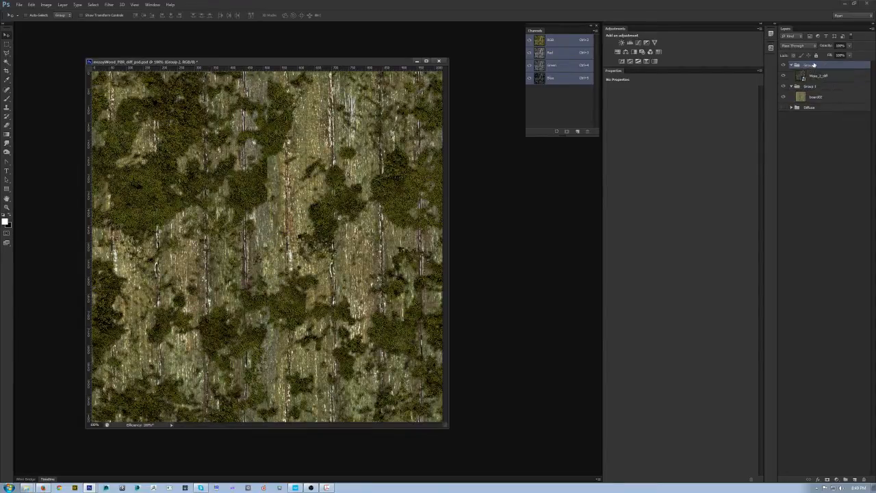
Rename the moss layer's group to Moss and the board layer's group to Wood.
double_click(813, 65)
text(Moss)
key(Return)
double_click(810, 87)
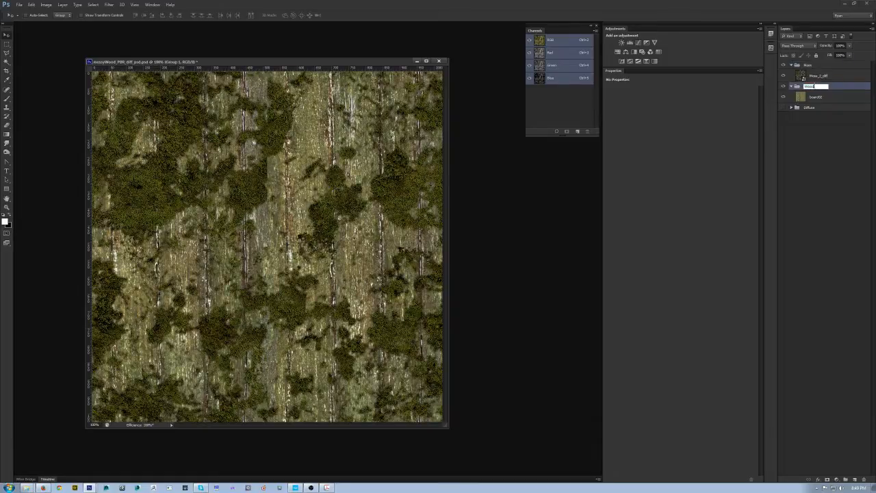
text(Wood)
key(Return)
Create a parent group and nest both the Moss and Wood groups inside it.
shift+click(815, 65)
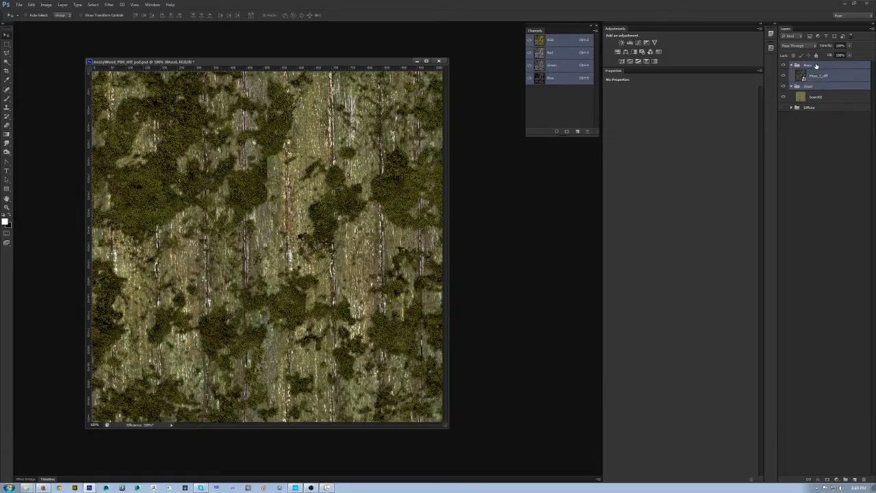
key(ctrl+g)
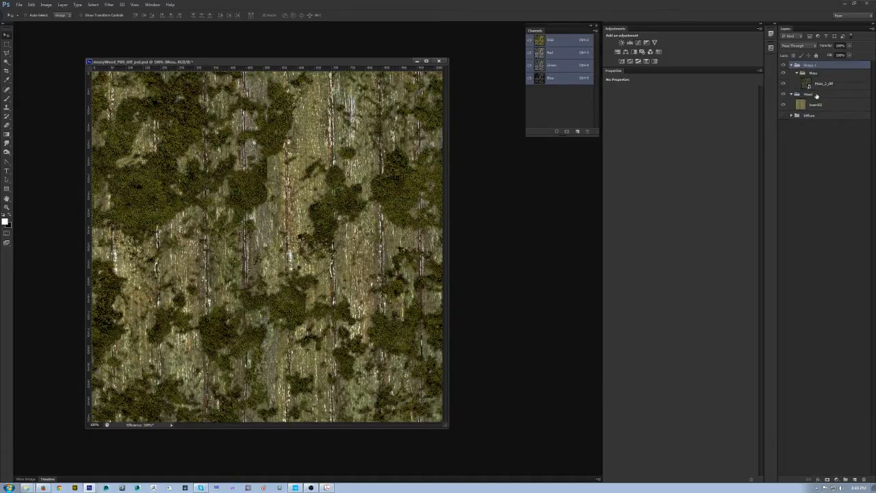
click(814, 96)
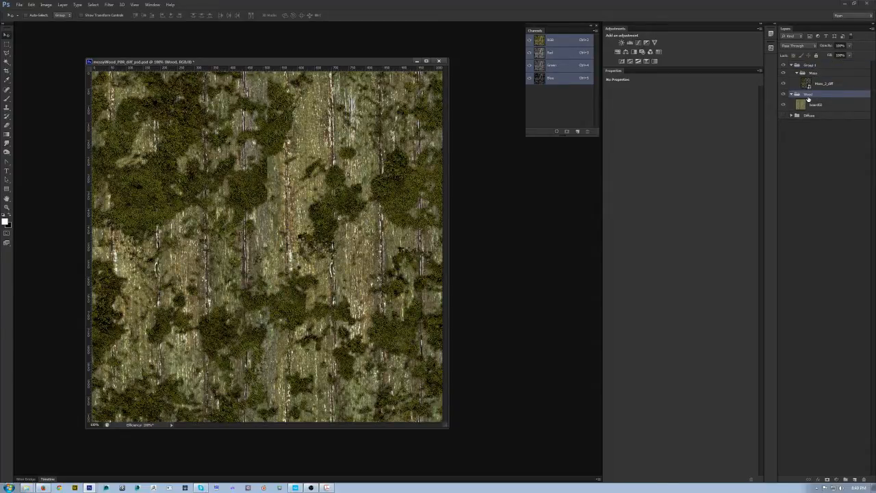
drag(808, 98, 812, 64)
Name the new parent group Diffuse and give it an orange colour label.
double_click(810, 65)
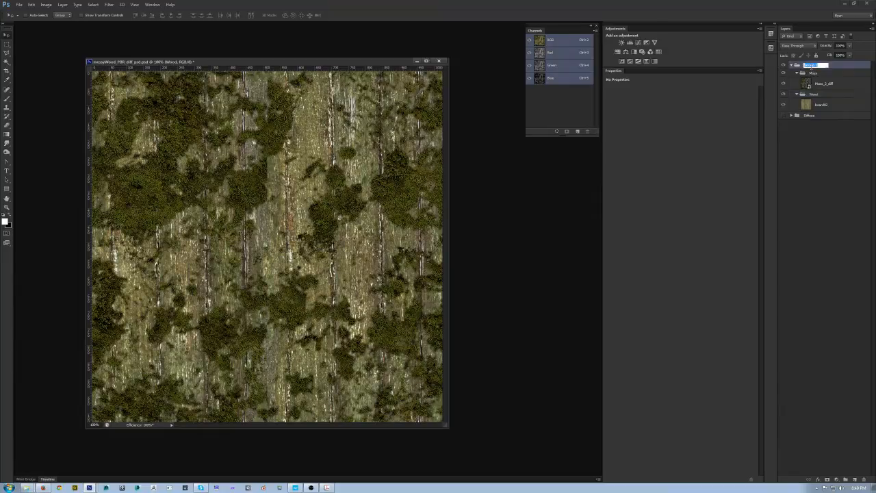
key(Return)
right_click(782, 65)
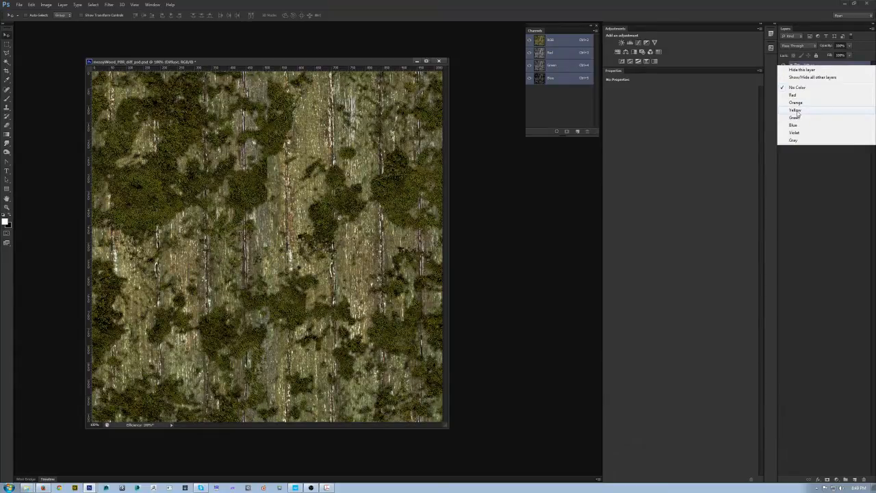
click(800, 104)
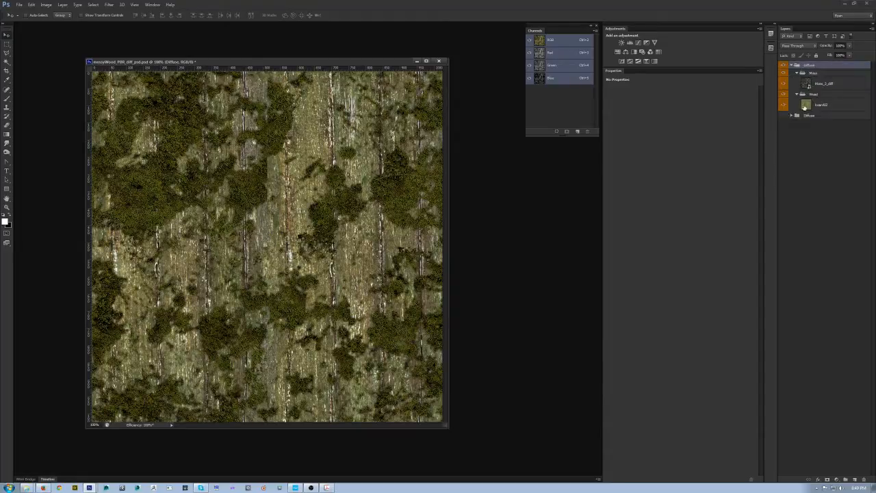
Hide the Moss group and select the board02 layer so only the wood texture shows.
drag(310, 66, 318, 75)
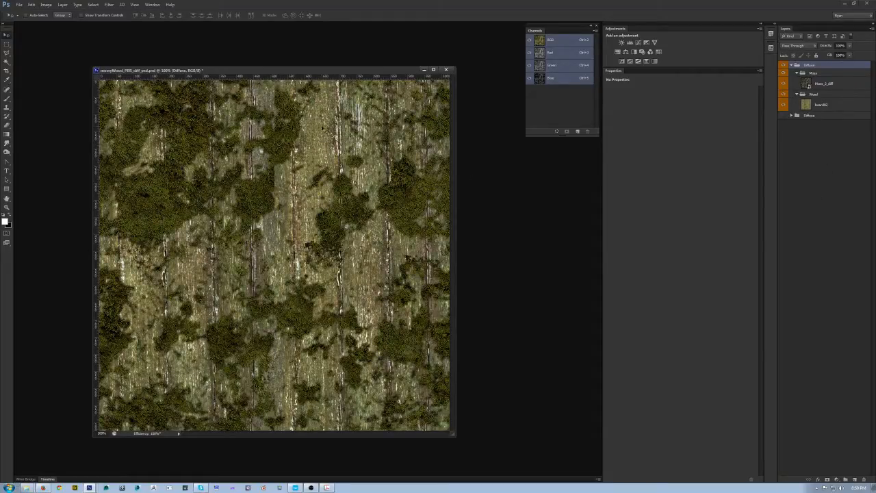
drag(219, 69, 204, 60)
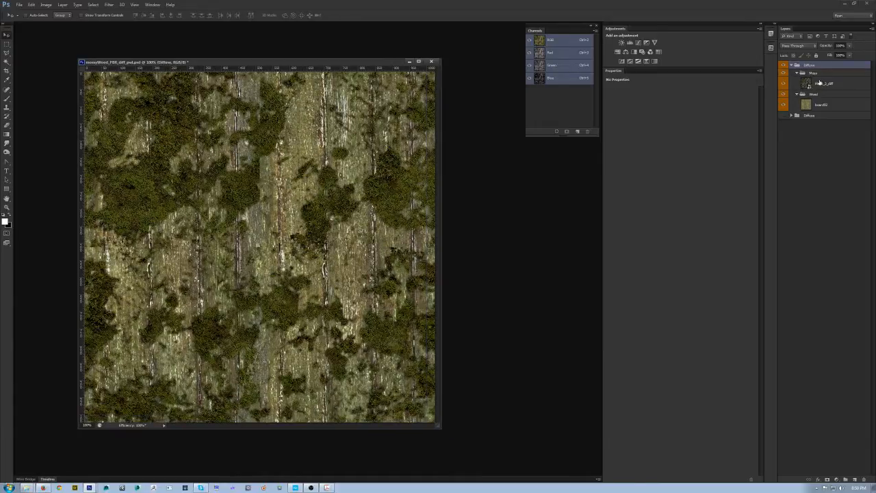
click(837, 104)
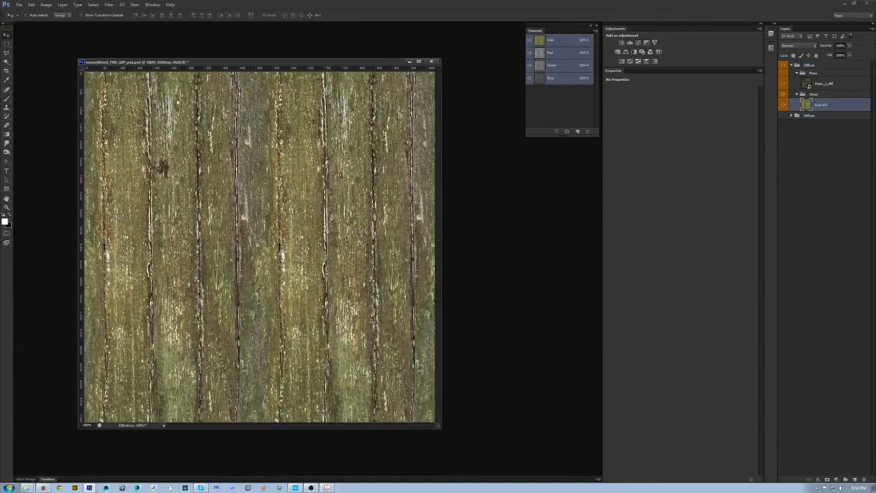
drag(171, 63, 122, 72)
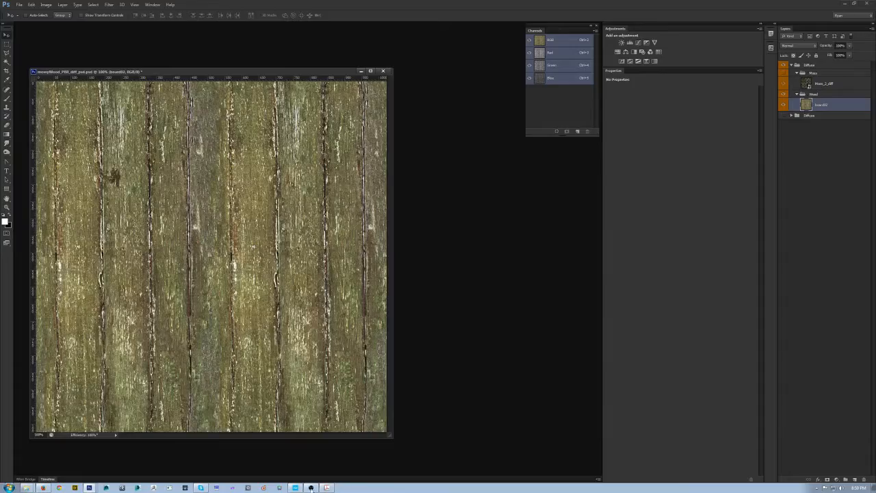
Consult the albedo chart on the cheat sheet page of the PBR workflow PDF in Acrobat, then return to Photoshop.
click(326, 488)
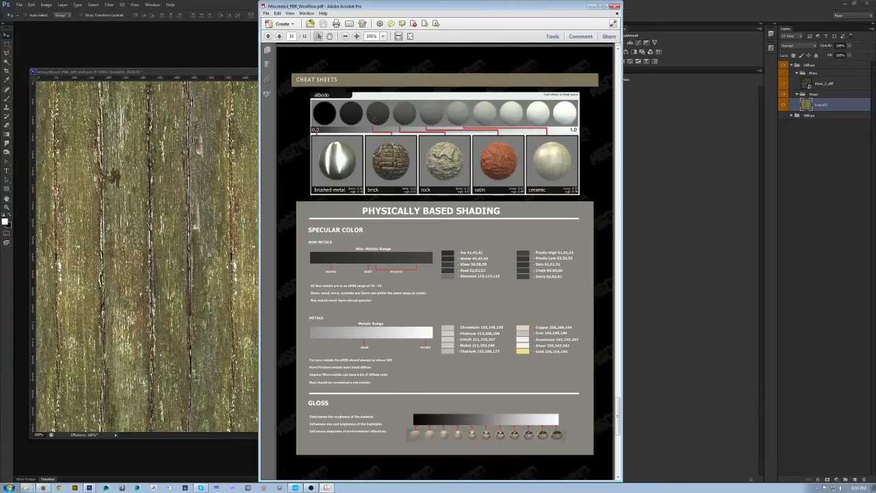
drag(308, 94, 473, 130)
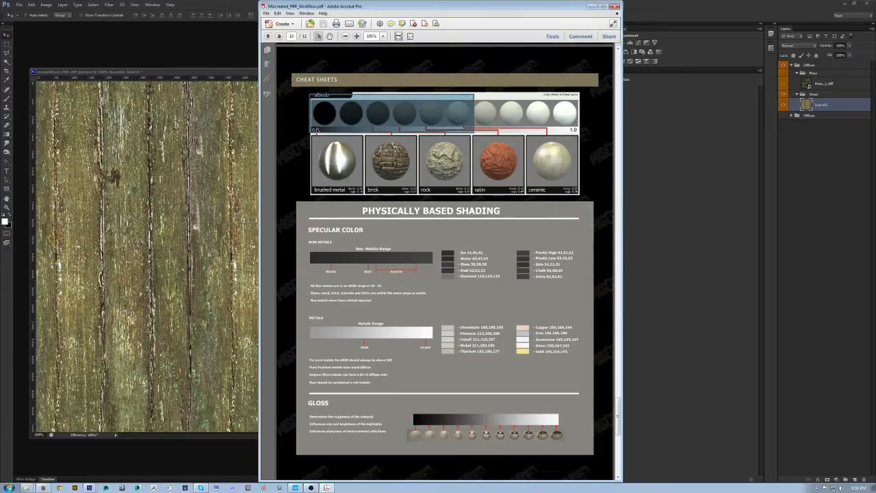
click(473, 76)
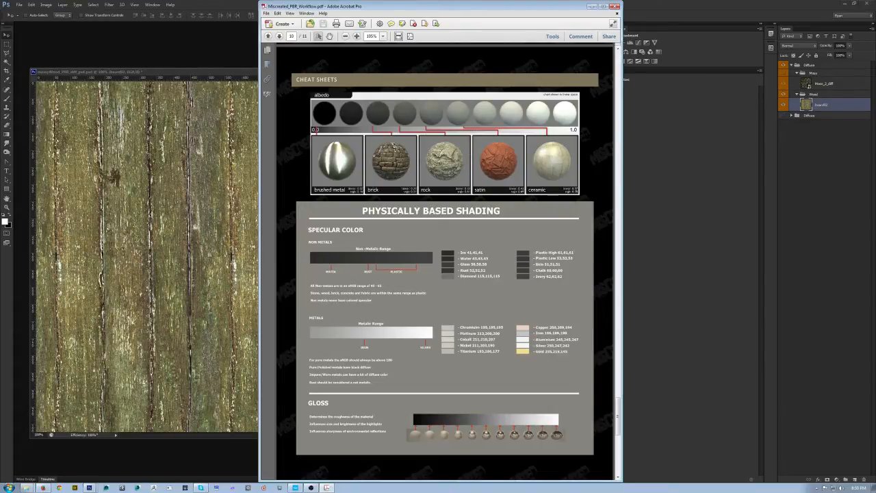
click(591, 6)
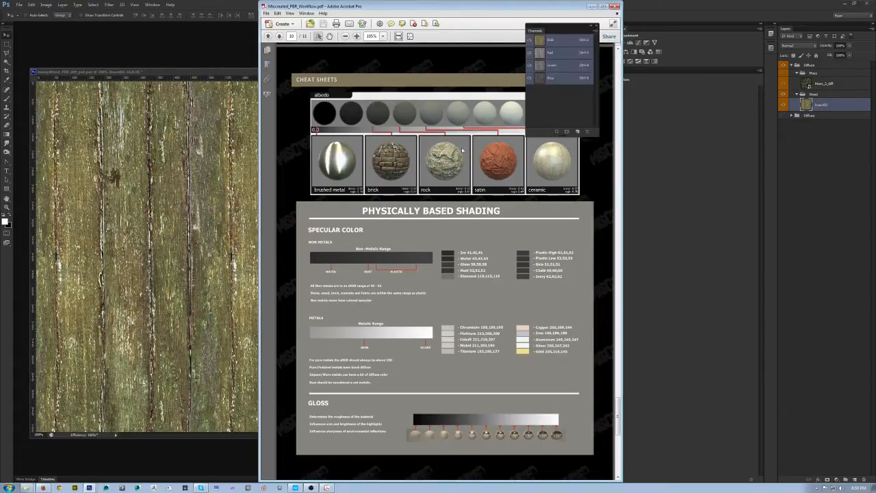
Save a CryTIF copy of the wood texture as mossyWood_PBR2_diff.tif in the PBR_walkthrough project's mossy_wood folder.
drag(284, 71, 311, 67)
key(ctrl+shift+s)
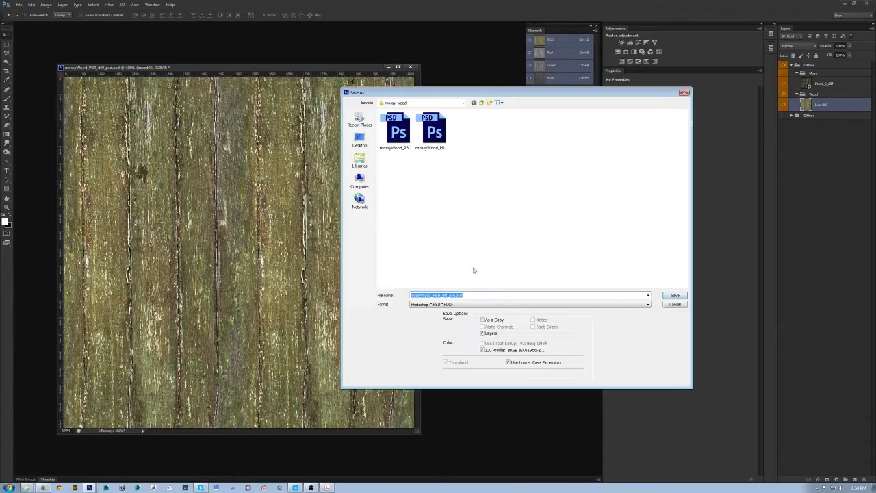
click(451, 304)
click(440, 332)
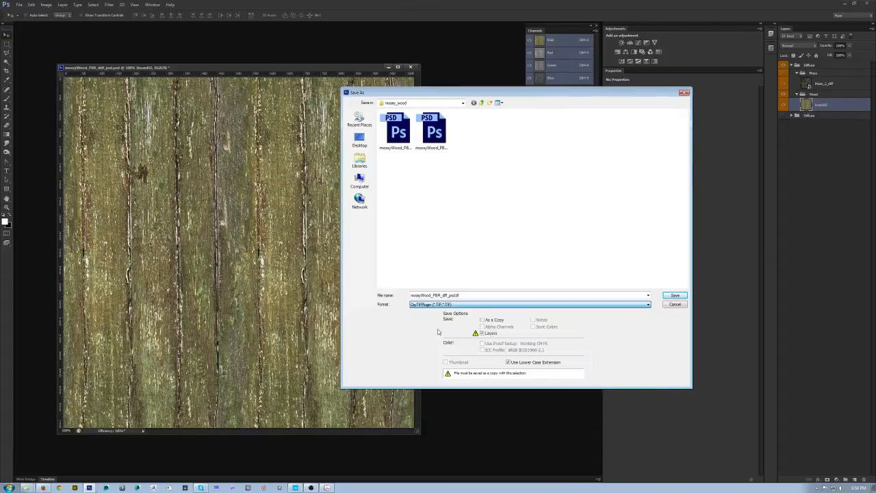
click(481, 102)
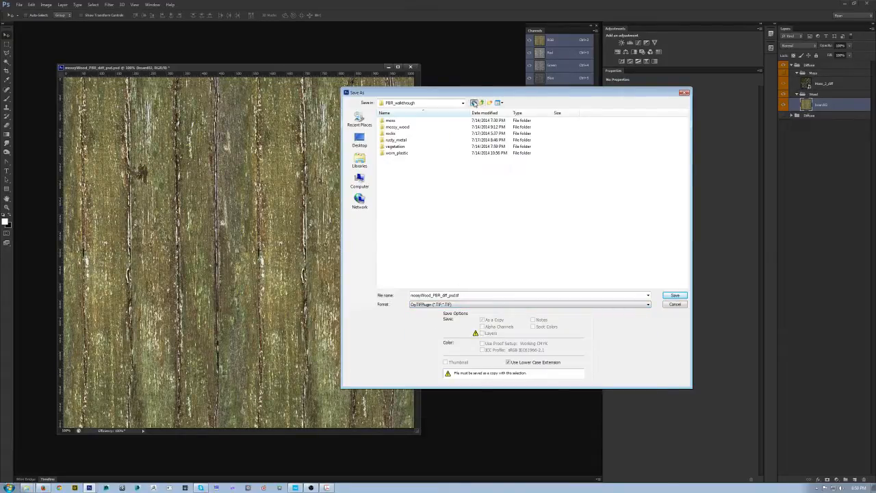
click(473, 102)
click(426, 130)
click(439, 296)
click(440, 296)
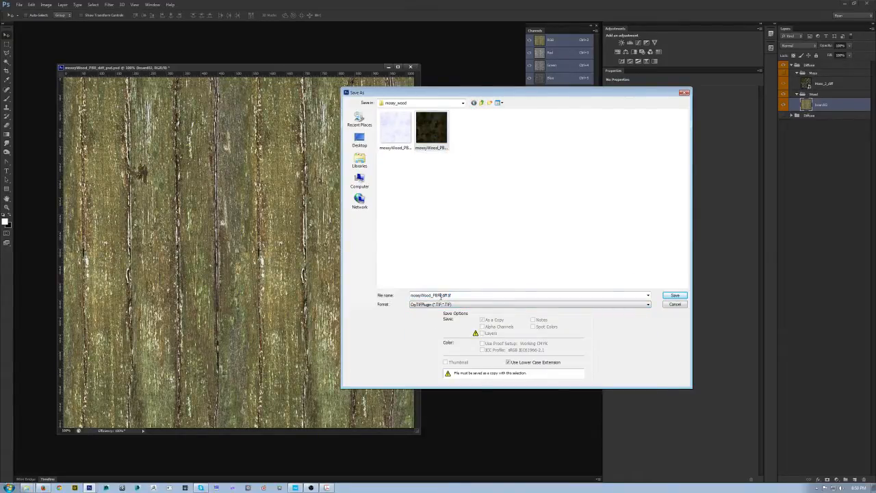
text(2)
key(Return)
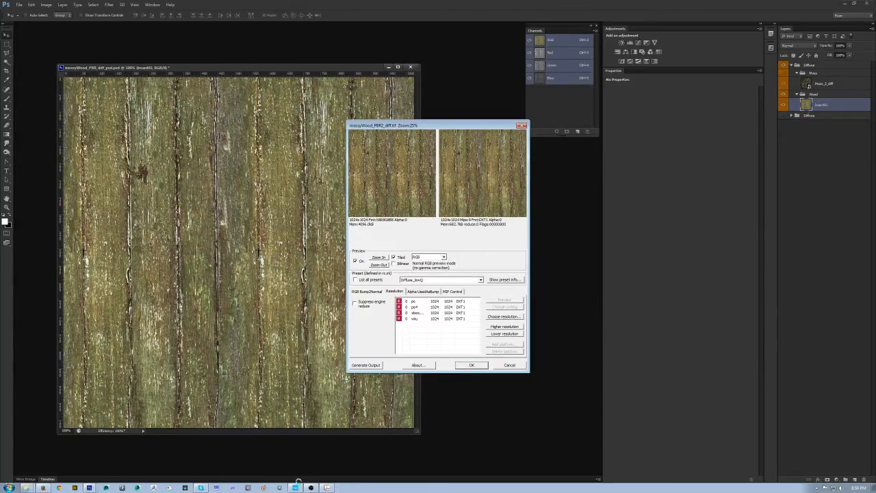
Switch to CRYENGINE Sandbox and set the demo_wood_w_moss material's glossiness to 0 and specular colour to black, keeping the diffuse colour white.
click(297, 486)
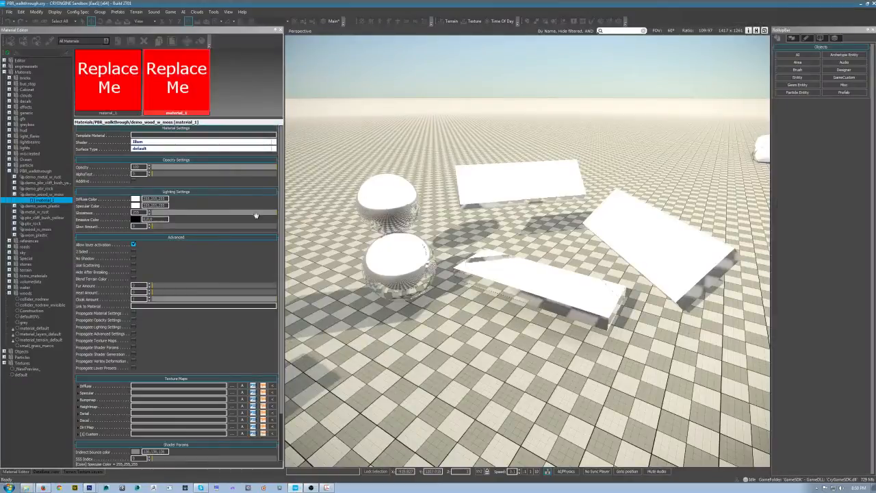
drag(275, 214, 101, 217)
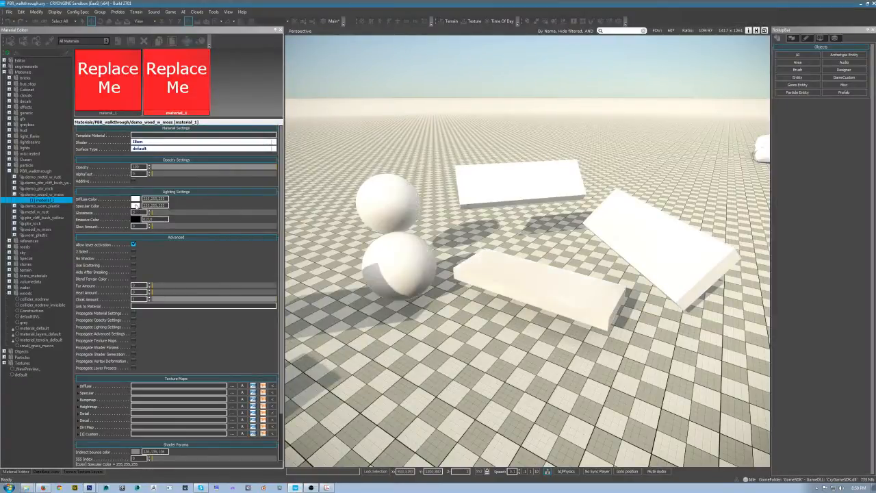
click(136, 206)
click(405, 201)
drag(450, 217, 449, 258)
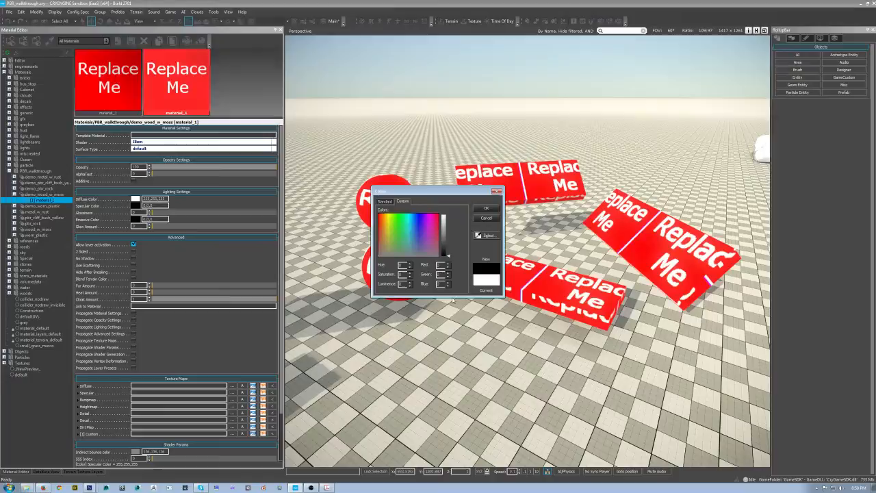
click(485, 209)
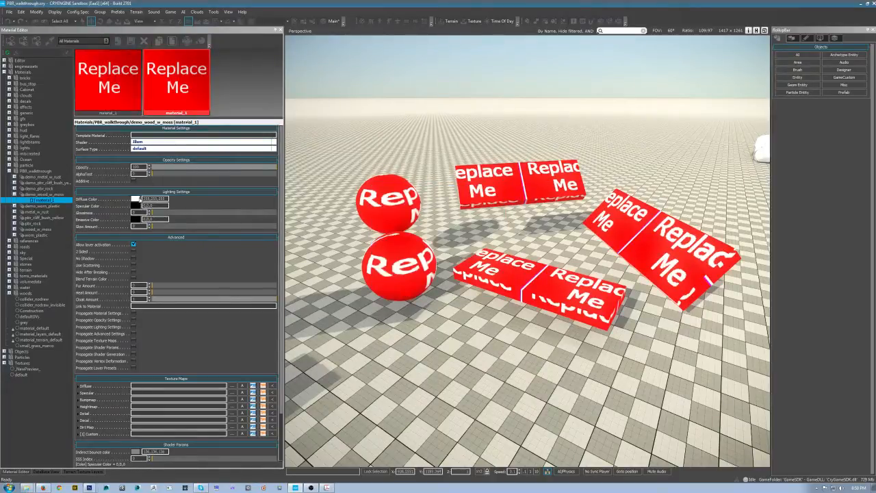
click(136, 199)
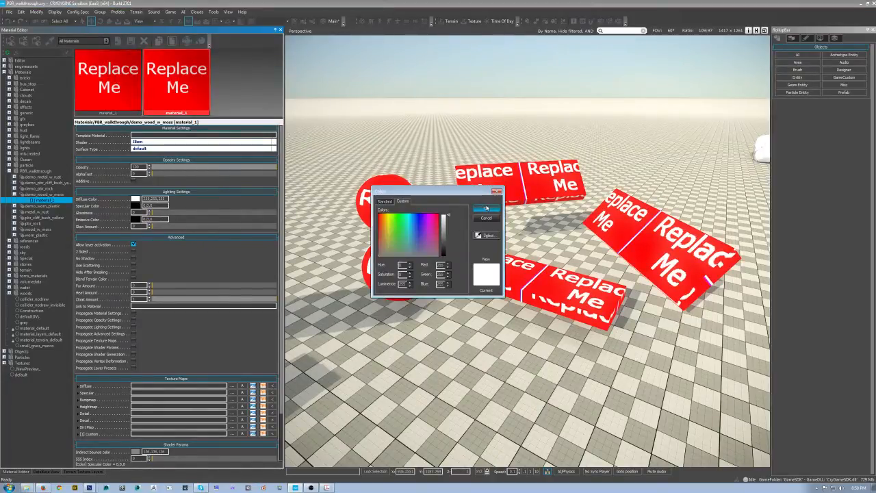
click(485, 208)
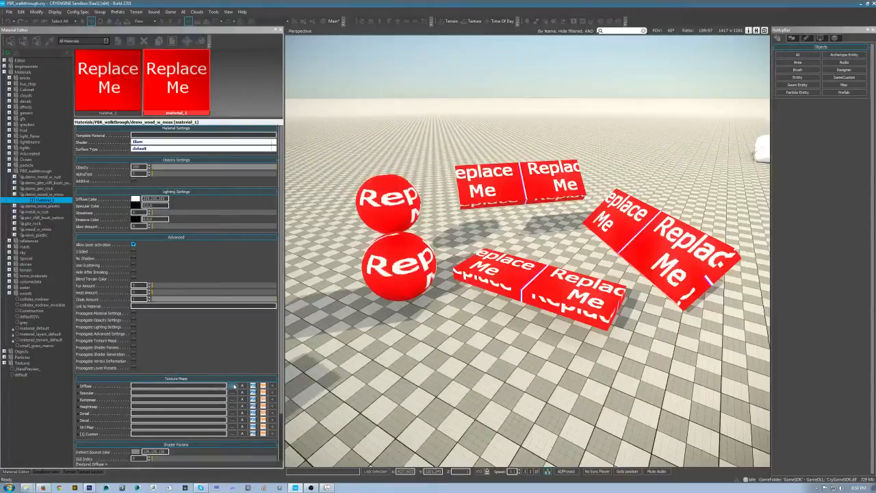
Assign mossyWood_PBR2_diff.tif from the mossy_wood folder as the material's diffuse texture map.
click(206, 238)
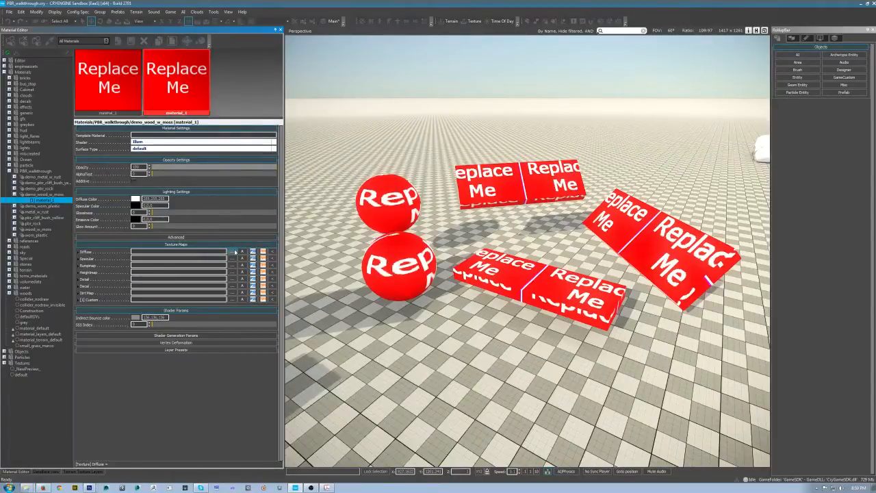
click(232, 252)
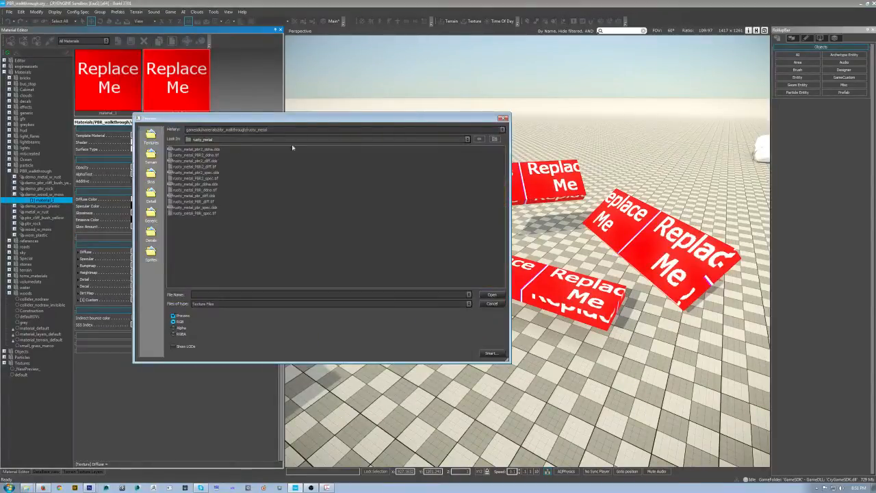
click(495, 140)
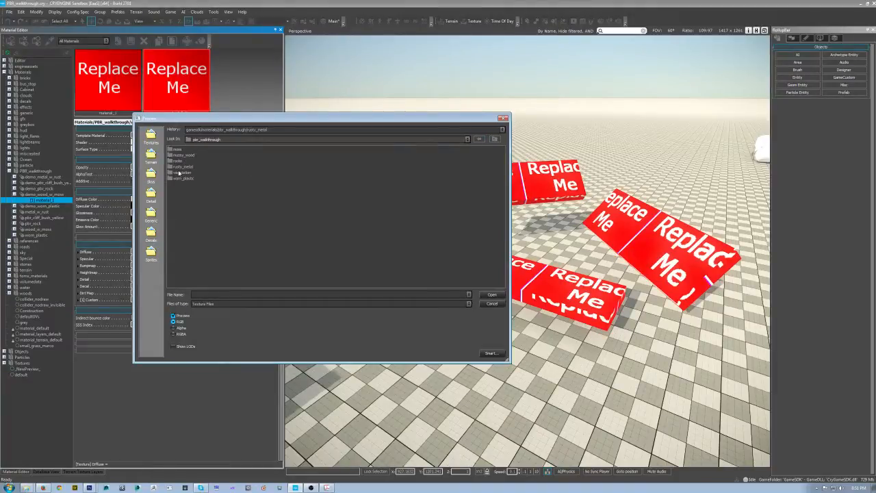
double_click(176, 157)
click(185, 157)
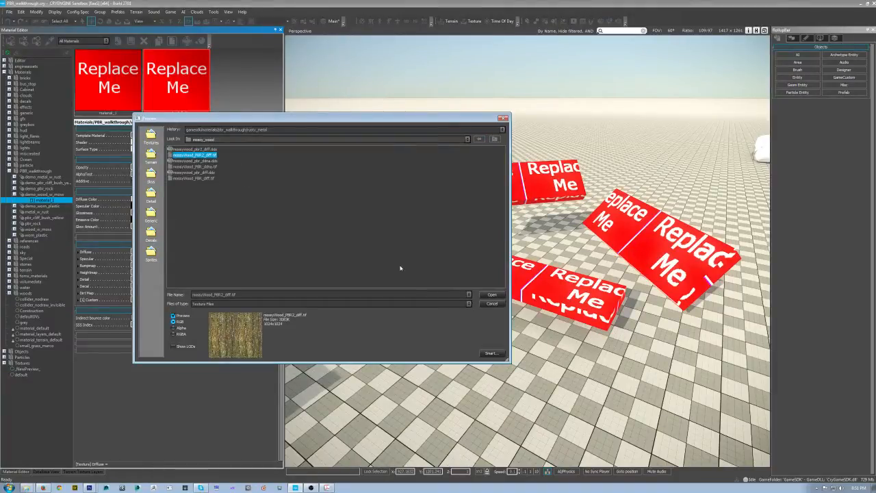
click(490, 295)
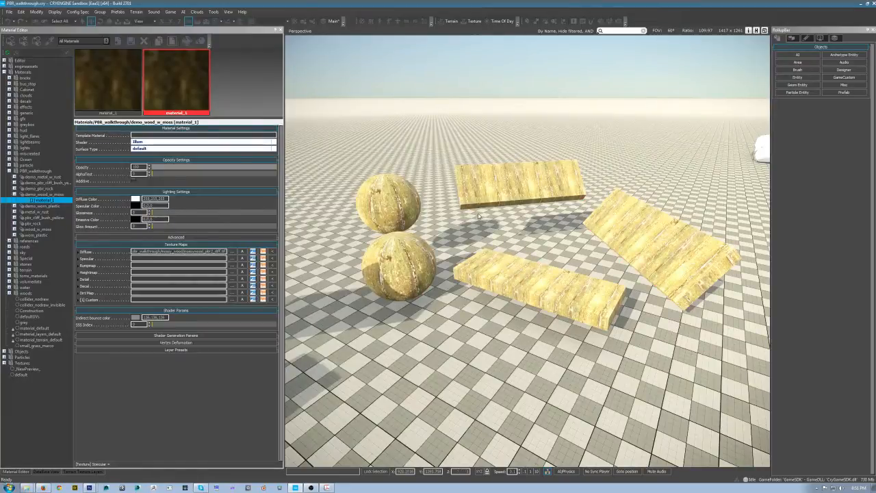
Examine the wood texture's brightness on the board and spheres from several angles, comparing it with the source image in Photoshop.
right_drag(524, 248, 541, 257)
click(472, 266)
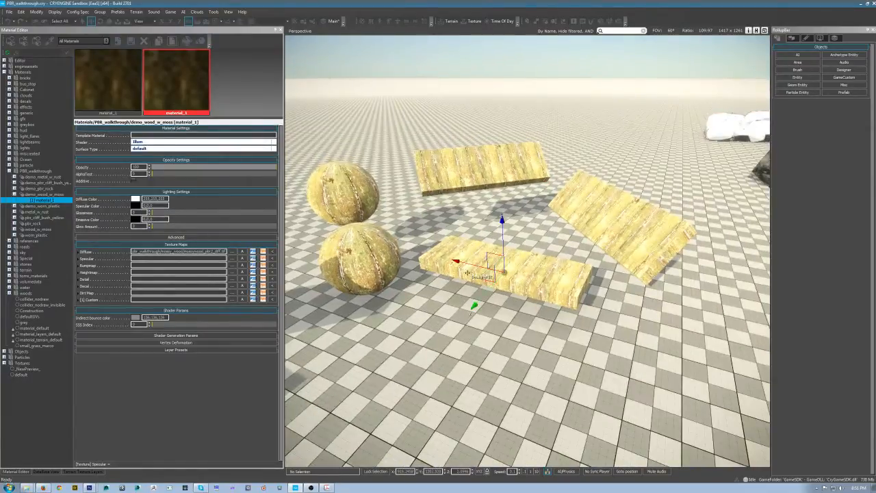
key(z)
alt+middle_drag(514, 223, 336, 425)
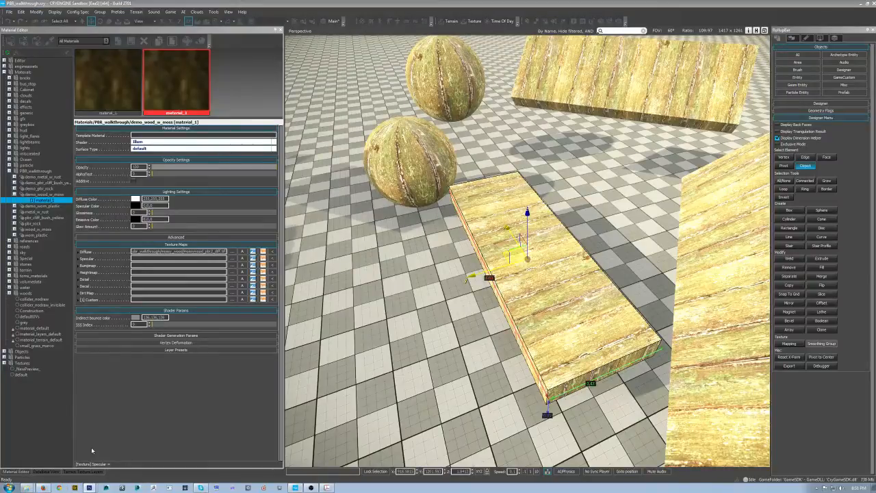
key(alt+Tab)
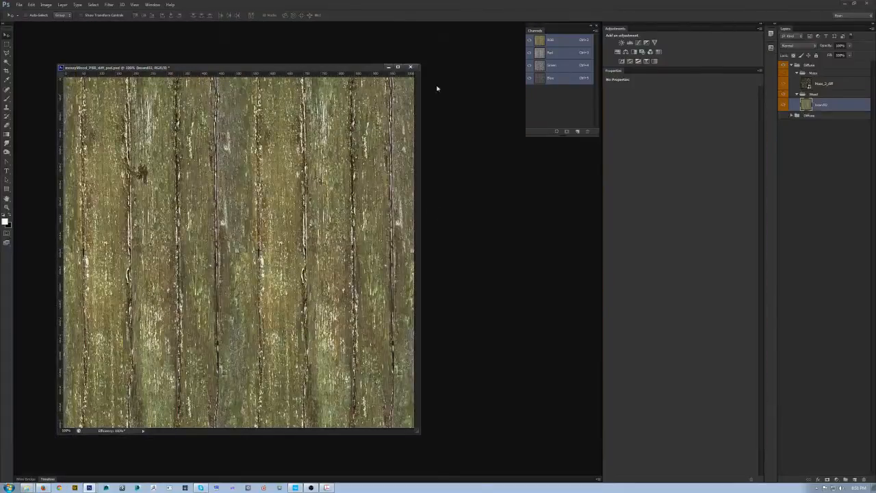
key(alt+Tab)
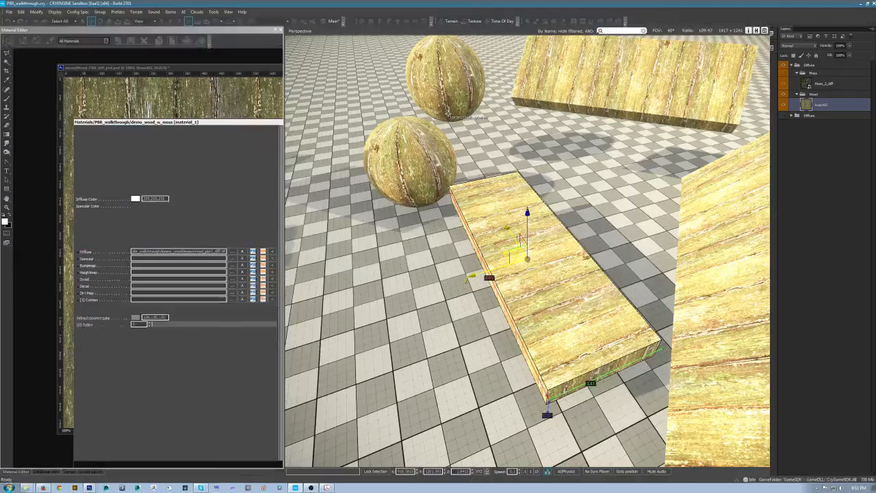
mouse_move(626, 209)
alt+middle_down()
mouse_move(609, 222)
mouse_move(527, 236)
mouse_move(503, 206)
mouse_move(616, 216)
alt+middle_up()
alt+middle_drag(587, 256, 601, 251)
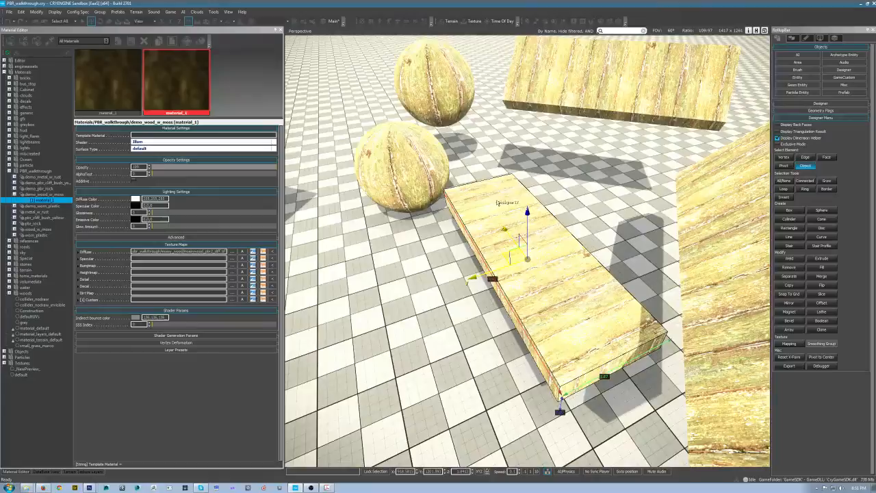
alt+middle_drag(498, 203, 525, 197)
alt+middle_drag(540, 228, 454, 262)
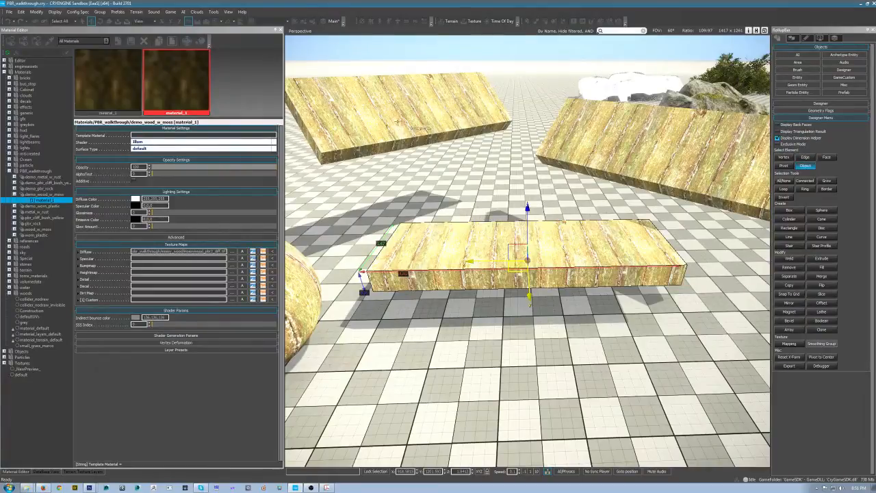
alt+middle_drag(552, 170, 455, 209)
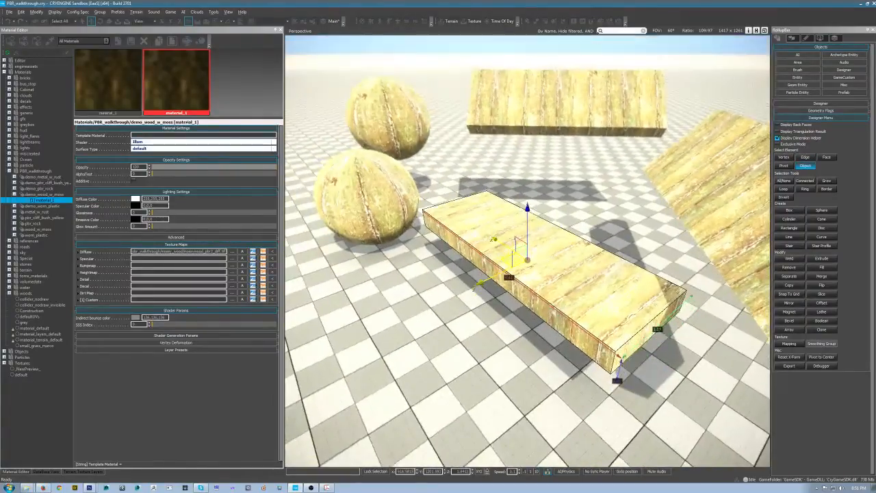
click(651, 202)
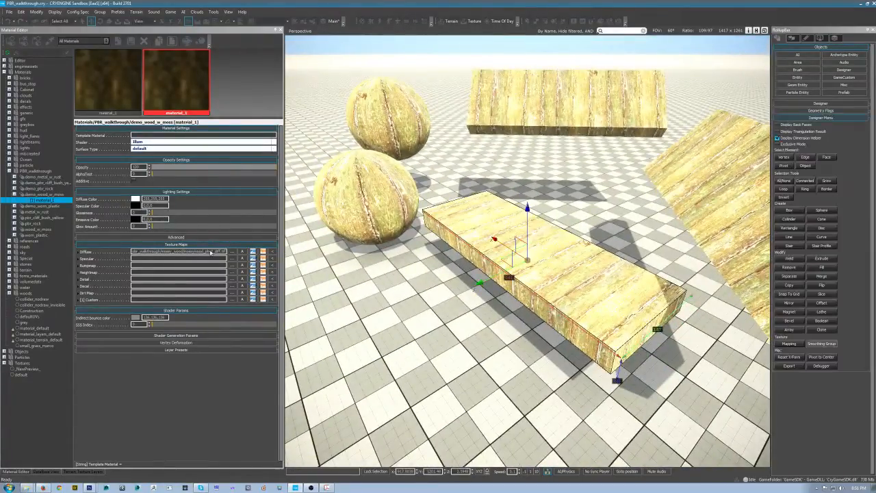
Try a darker grey diffuse colour on the material and cancel the colour change.
click(134, 194)
click(134, 195)
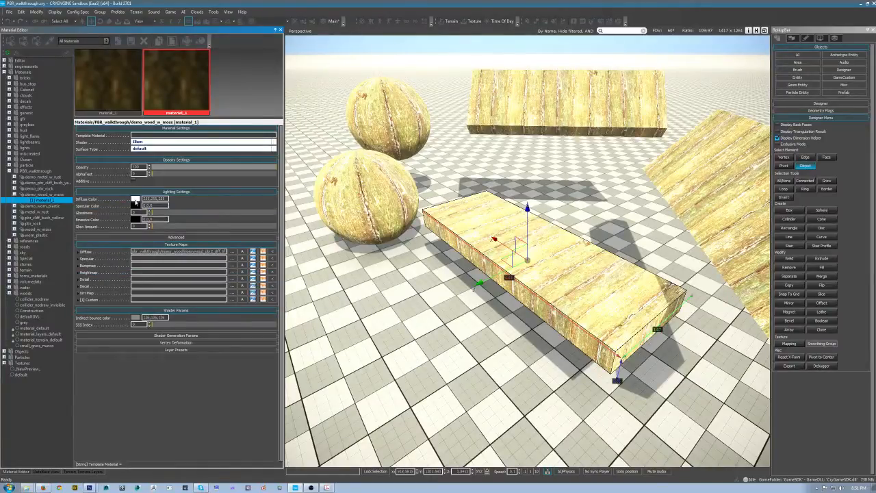
click(135, 198)
drag(414, 192, 359, 323)
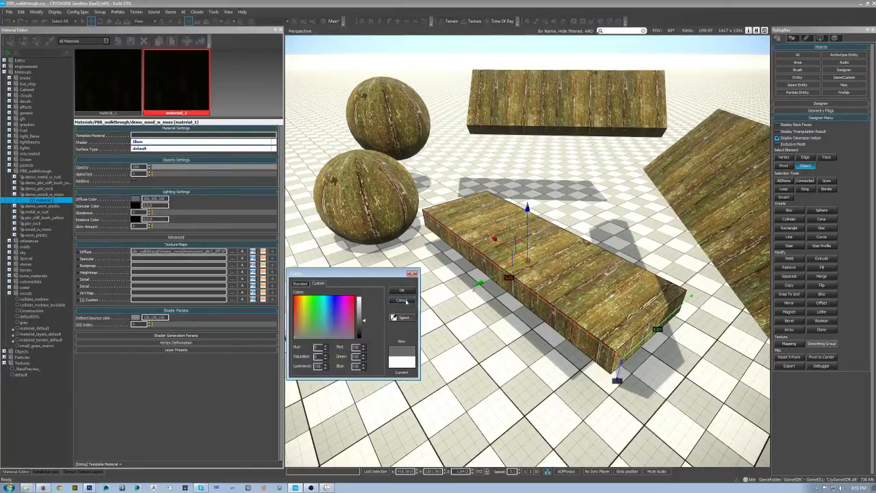
click(402, 301)
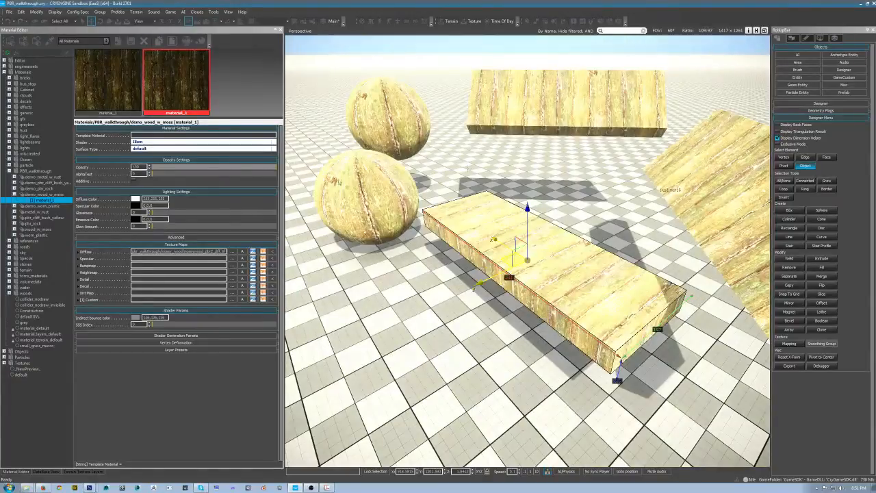
Return to Photoshop and add a Levels adjustment clipped to the board02 layer, with its output white level set to 105.
click(89, 487)
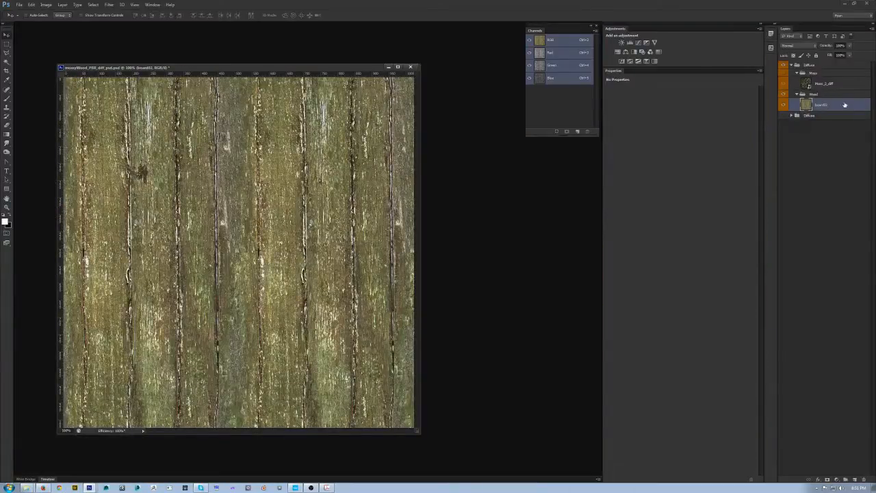
click(631, 43)
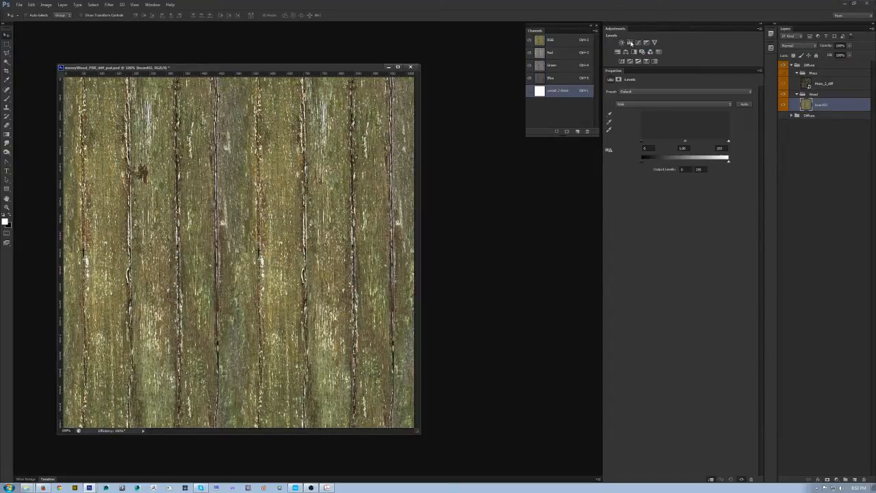
click(701, 169)
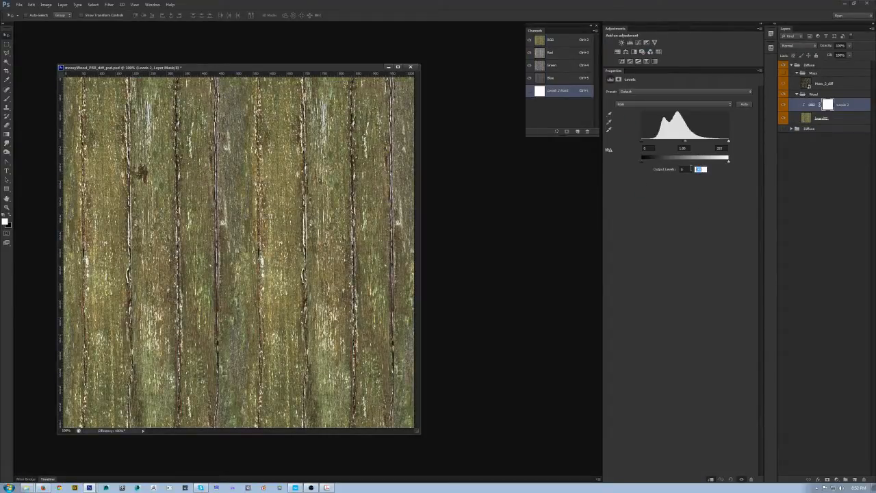
text(105)
key(Return)
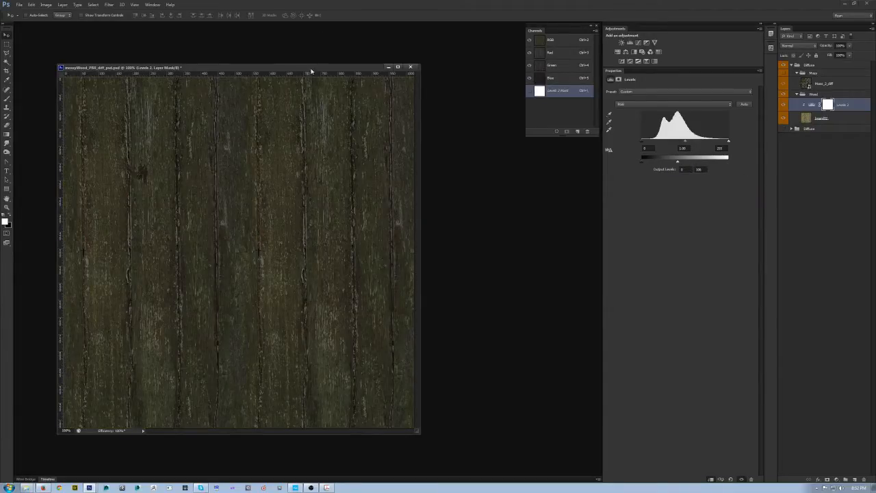
drag(311, 69, 342, 64)
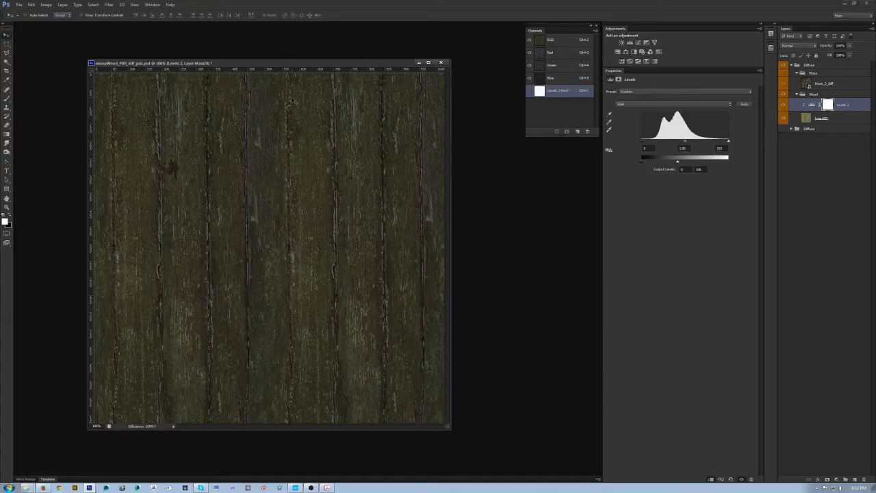
Save the darkened wood texture in CryTIF format, overwriting mossyWood_PBR2_diff.tif in the mossy_wood folder.
key(ctrl+shift+s)
click(462, 304)
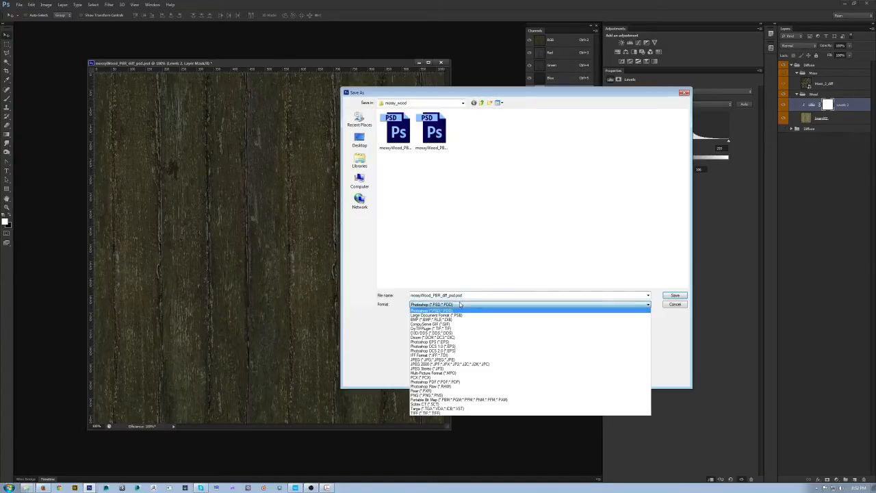
click(451, 329)
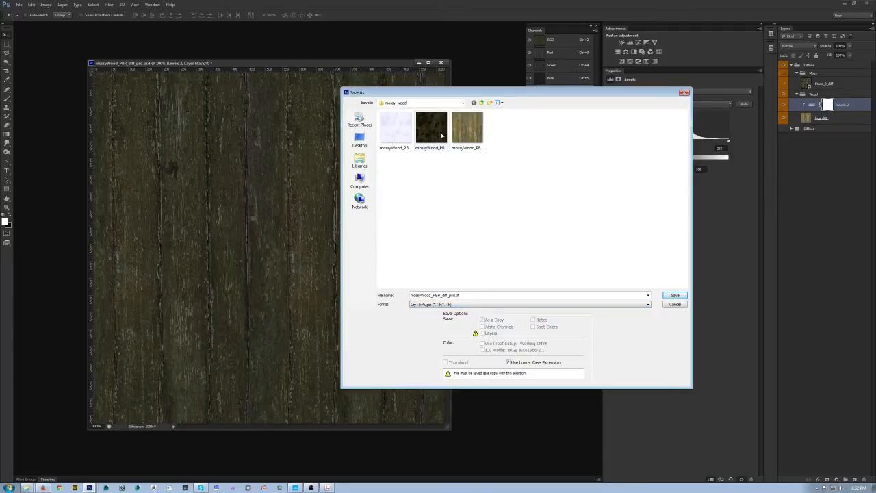
click(468, 124)
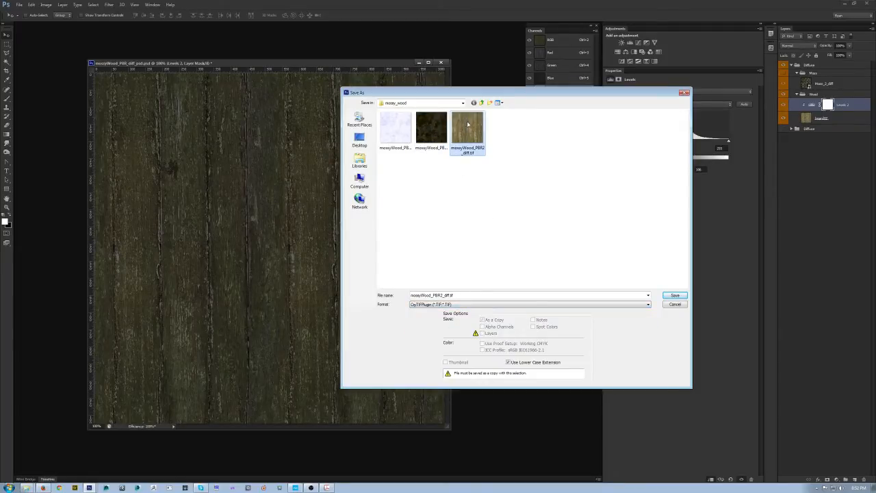
click(675, 296)
click(425, 177)
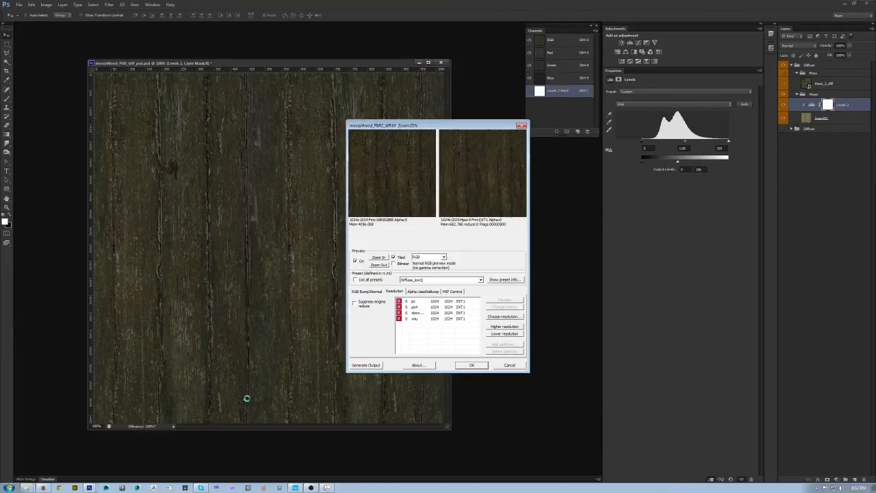
Switch to CRYENGINE Sandbox, examine the updated wood on the boards and spheres, and consult the albedo chart in Miscreated_PBR_Workflow.pdf.
click(295, 488)
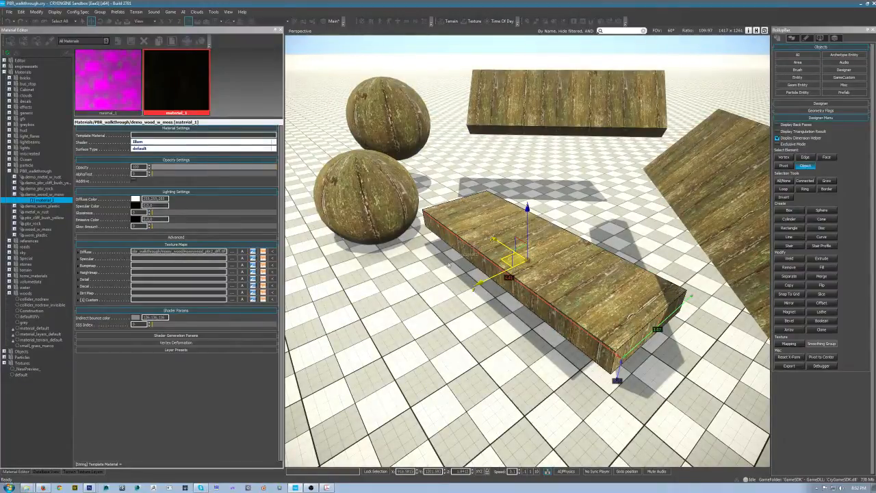
click(405, 330)
mouse_move(405, 329)
right_down()
mouse_move(411, 282)
mouse_move(349, 288)
mouse_move(363, 346)
mouse_move(418, 327)
right_up()
key(w)
key(s)
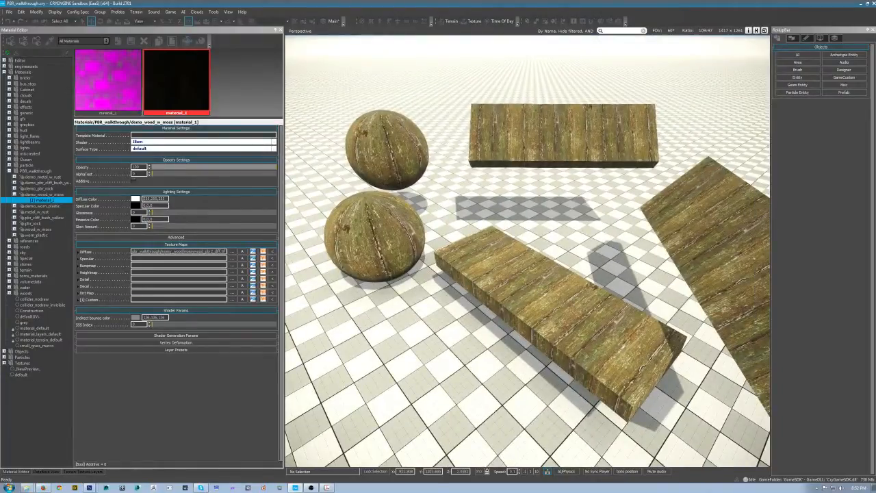
click(329, 486)
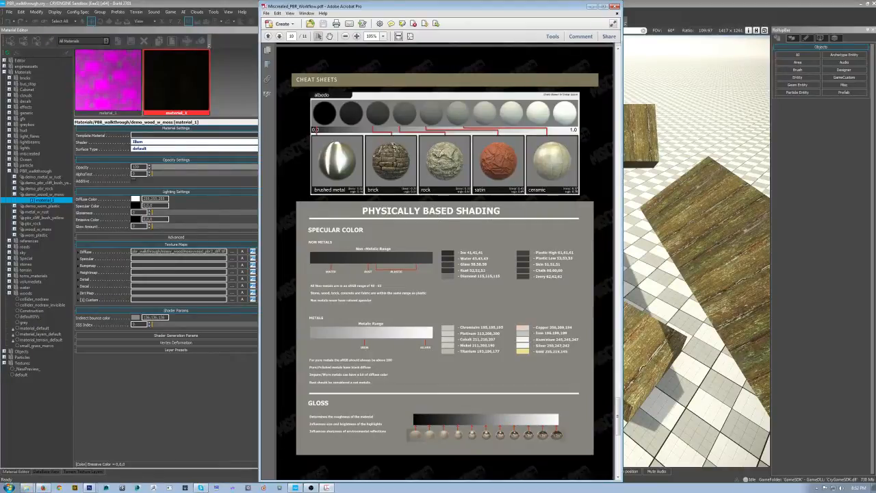
click(592, 6)
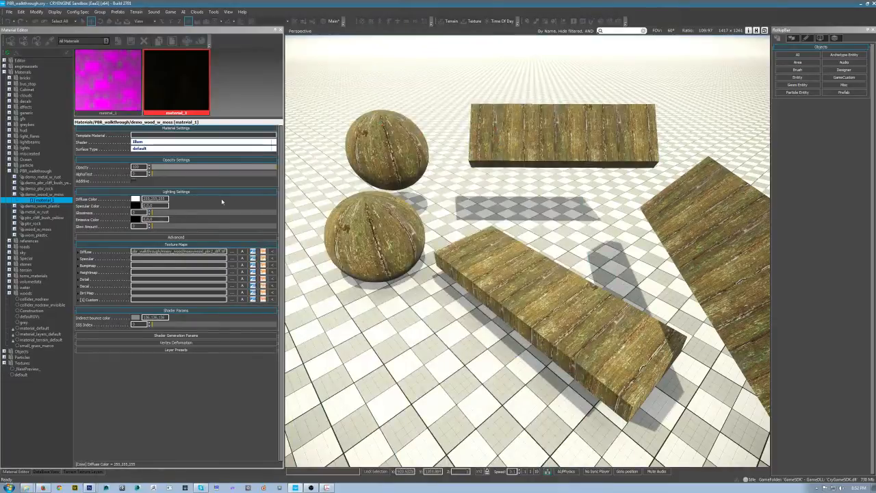
Try a darker grey diffuse colour on the wood material and cancel the colour change.
click(135, 199)
drag(400, 196, 326, 352)
drag(373, 375, 369, 388)
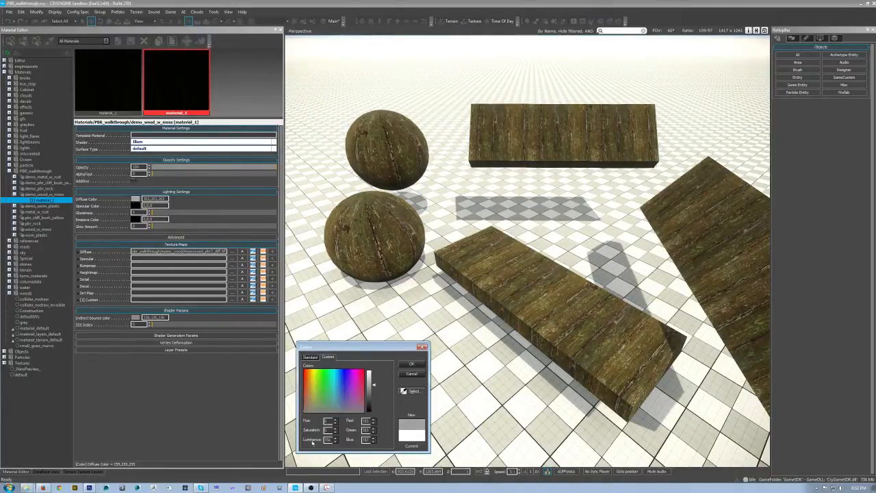
click(411, 373)
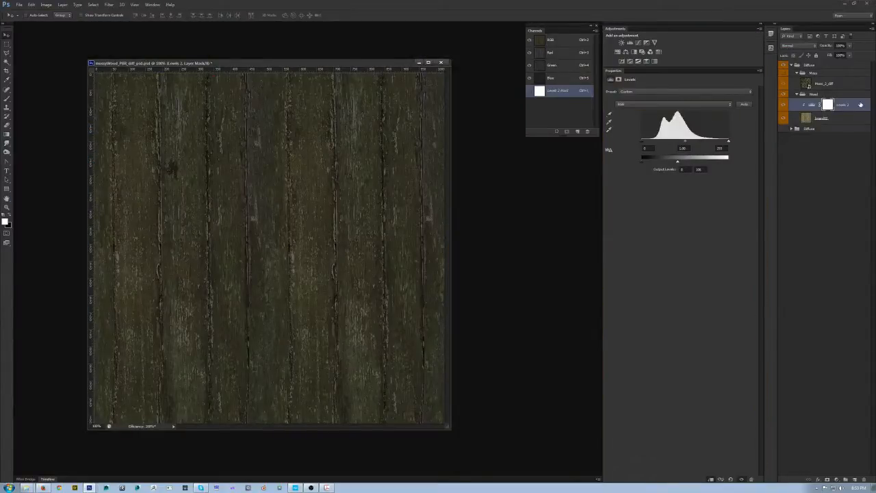
In Photoshop, try a second clipped Levels adjustment over the wood with its output white level at 164, and delete it.
click(629, 42)
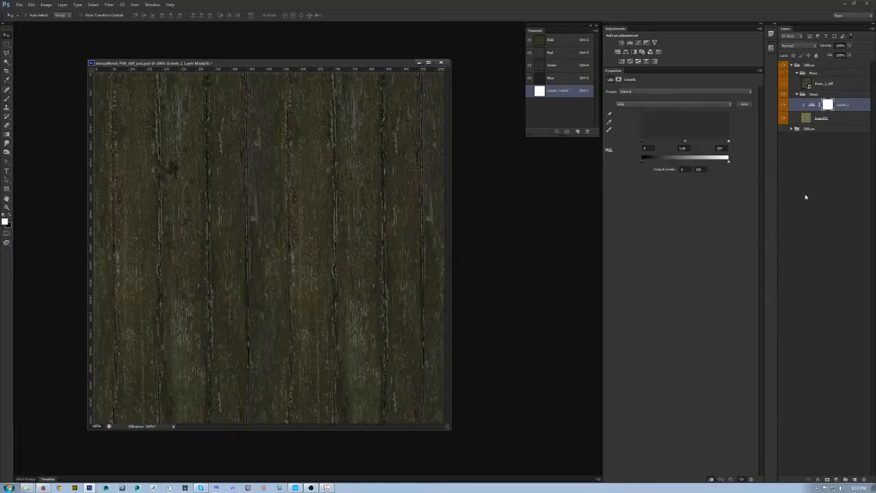
drag(702, 169, 681, 156)
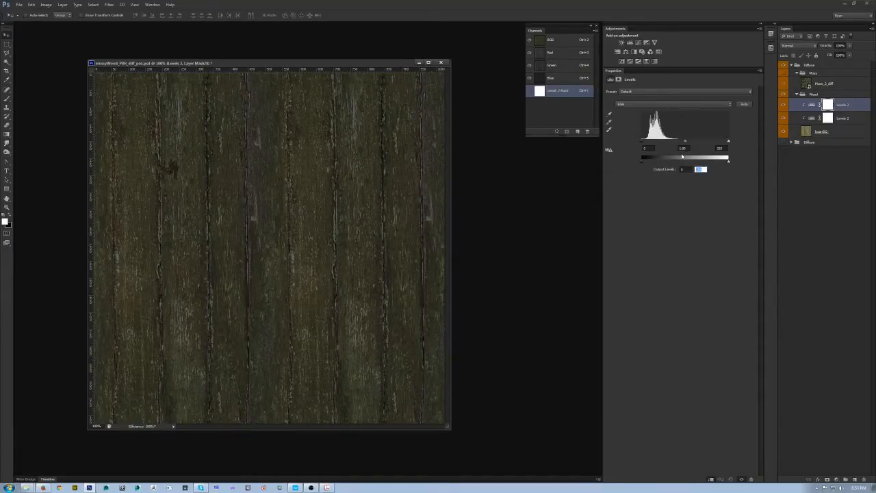
key(Return)
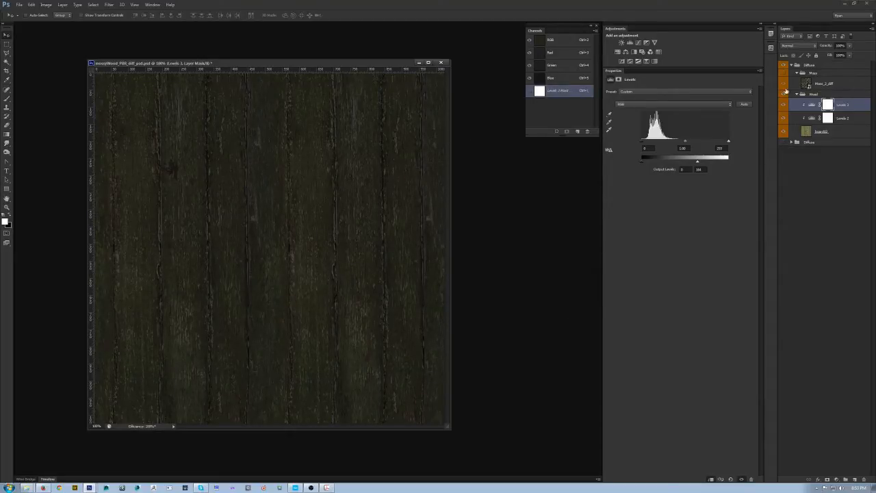
key(Delete)
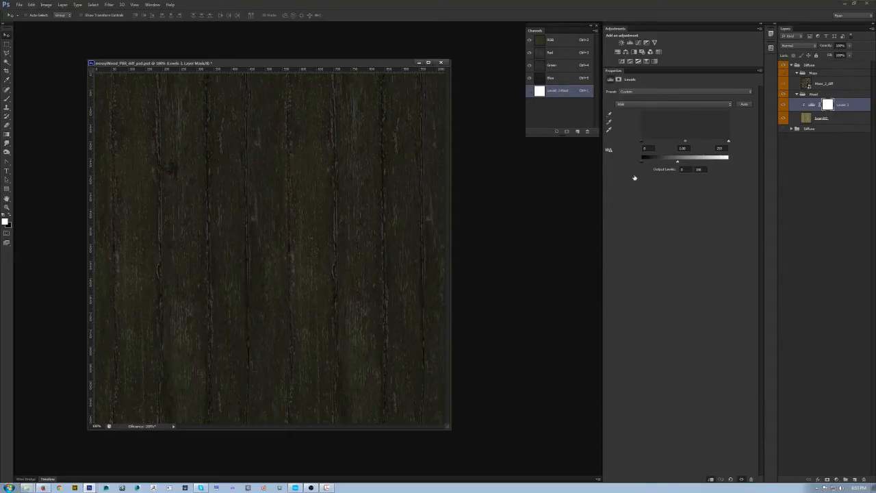
Compare the wood texture in Photoshop with its appearance on the boards and spheres in CRYENGINE Sandbox from another angle.
drag(303, 62, 301, 57)
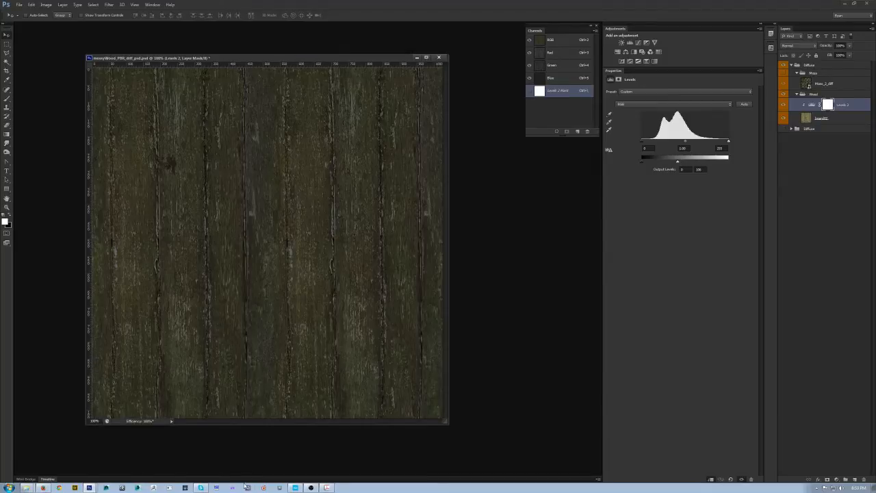
key(alt+Tab)
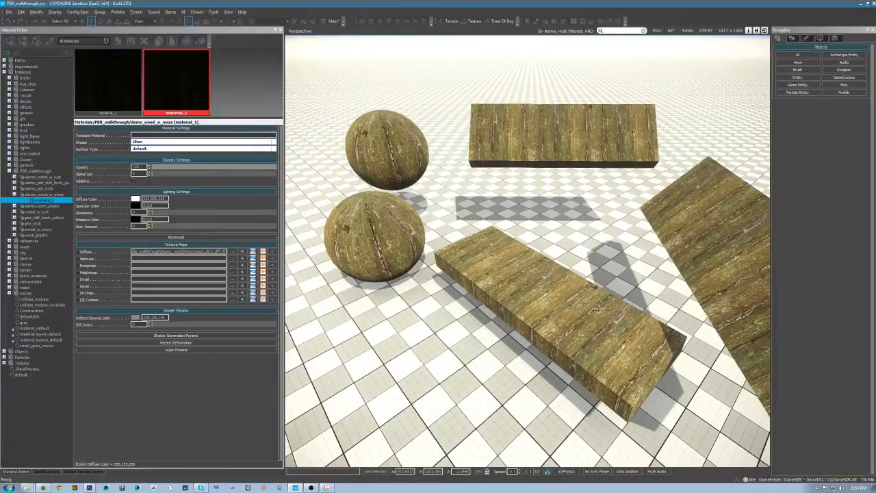
alt+middle_drag(587, 306, 496, 311)
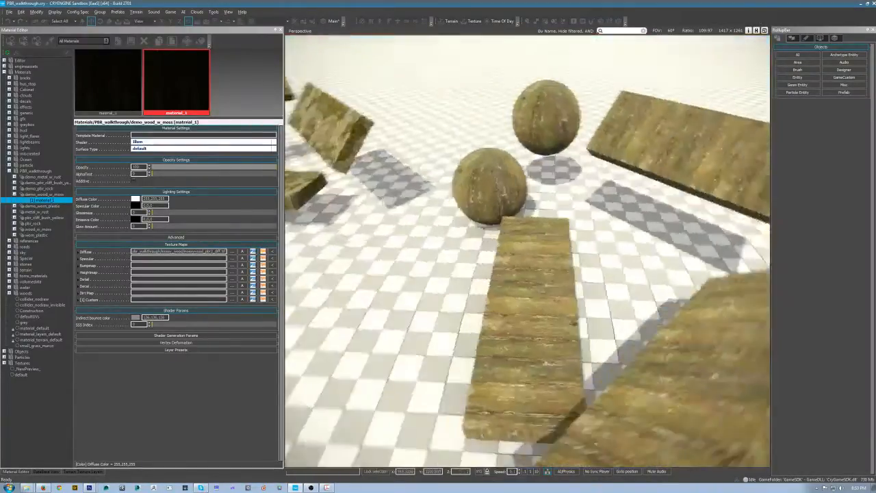
Return to Photoshop, show the Moss group, and compare the texture with the Moss_2_diff layer hidden and visible.
key(alt+Tab)
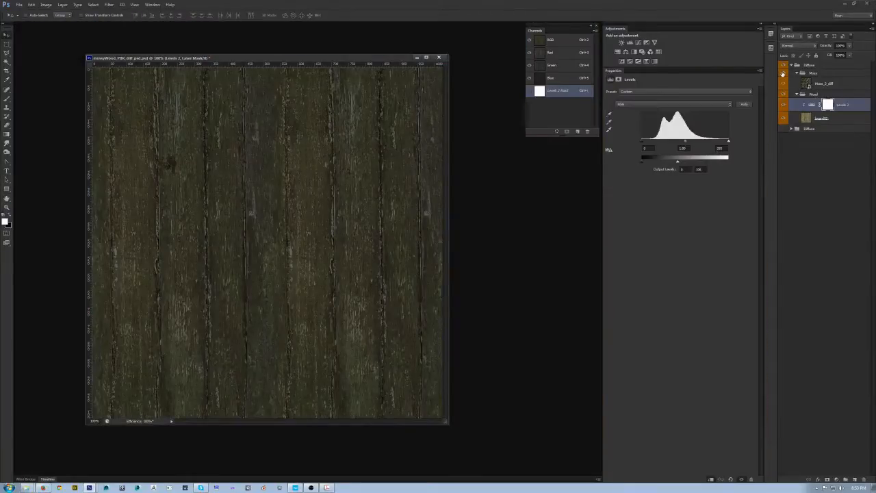
click(782, 74)
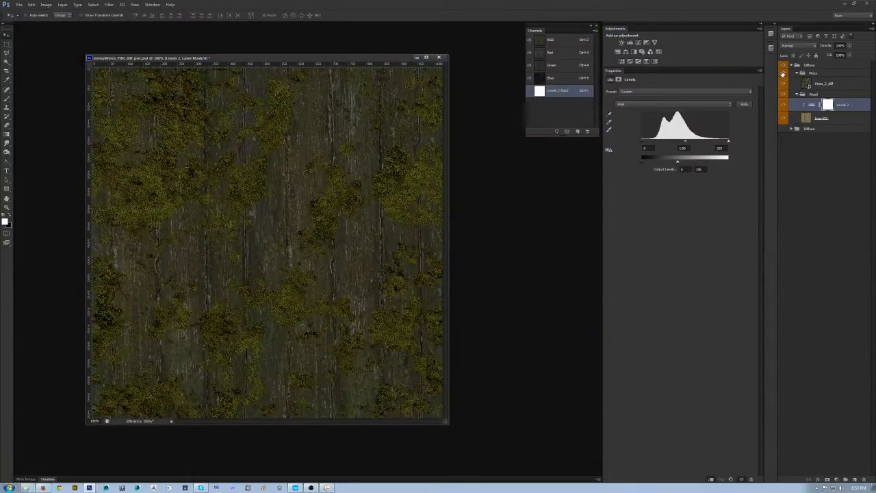
click(847, 83)
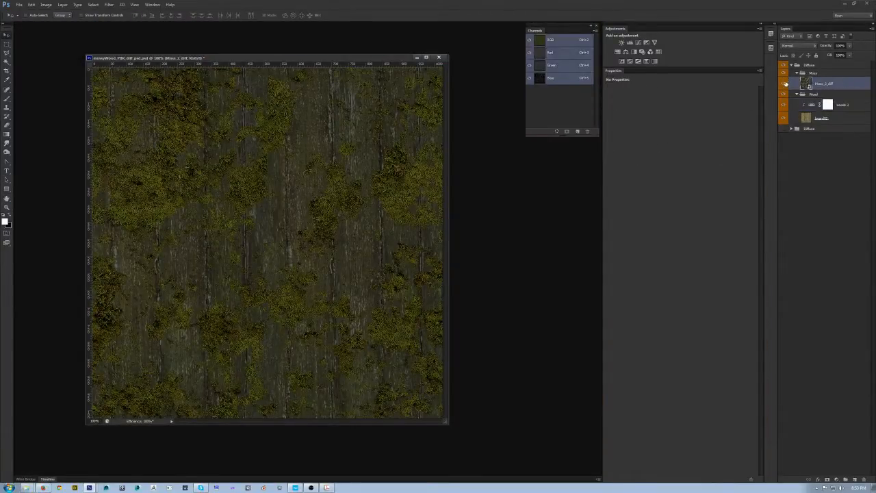
click(784, 83)
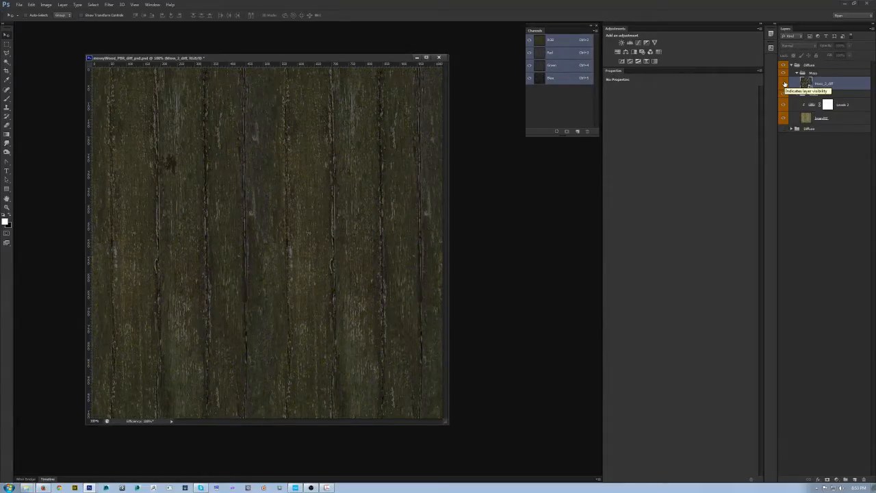
click(784, 83)
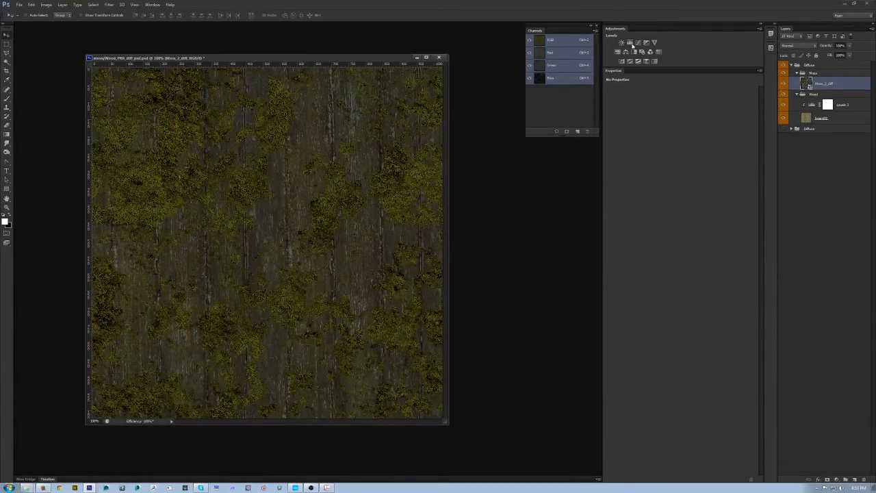
Export the combined moss and wood texture in CryTIF format, replacing the existing mossyWood_PBR2_diff.tif.
key(ctrl+shift+s)
click(469, 303)
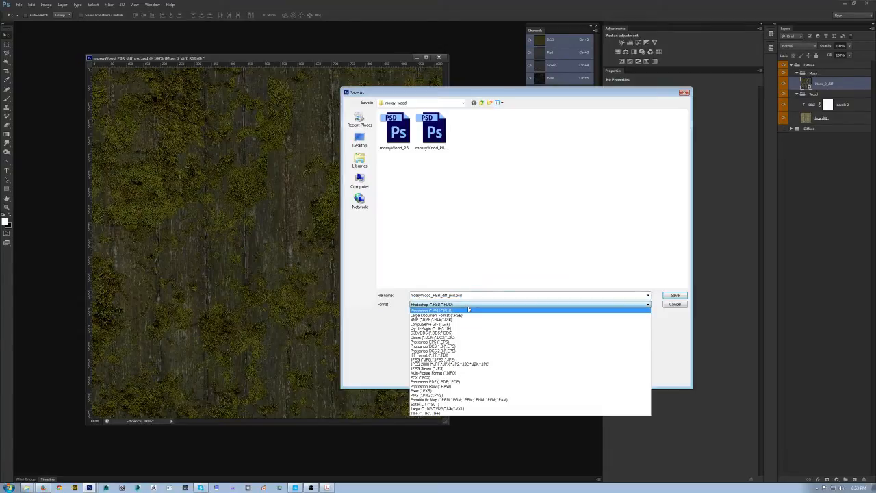
click(459, 329)
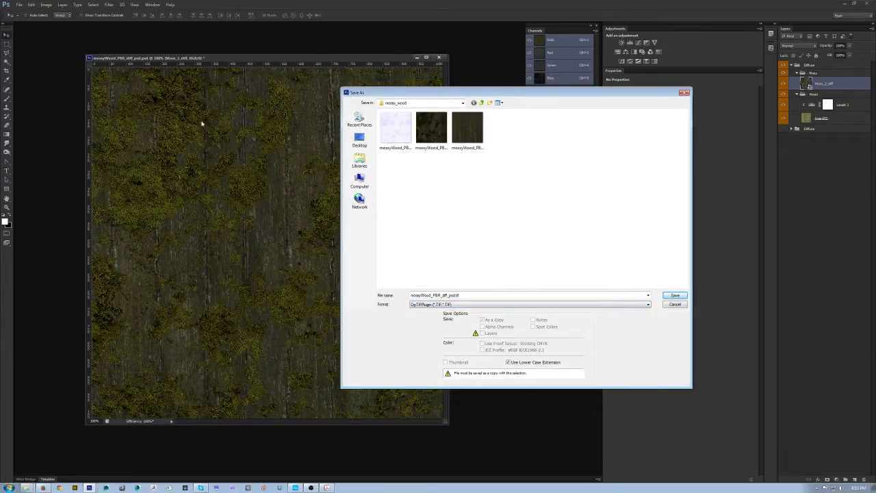
click(468, 129)
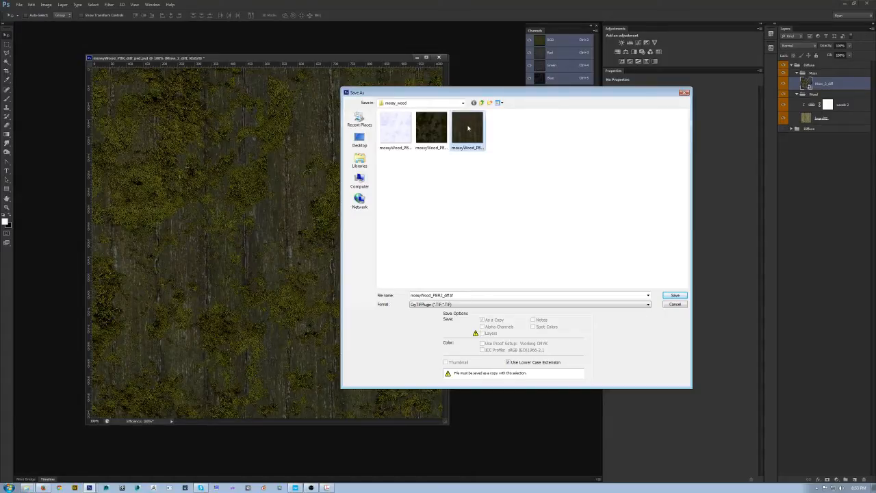
click(679, 298)
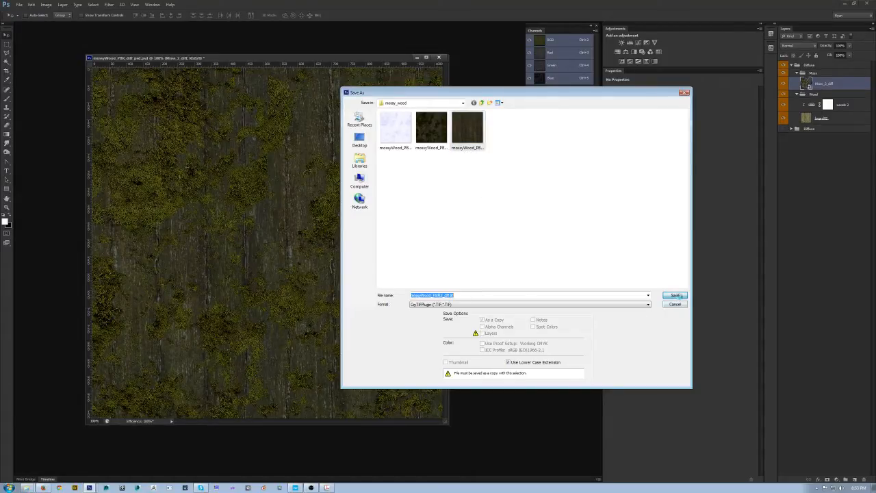
click(425, 178)
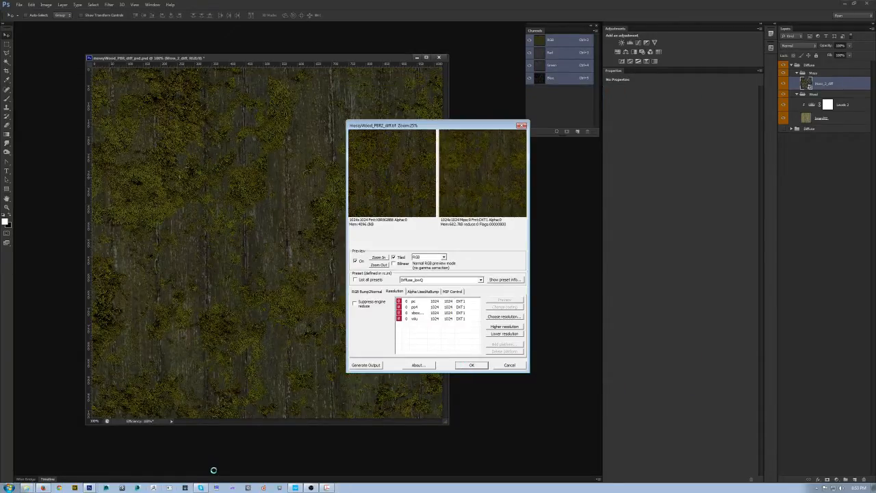
Consult the albedo cheat sheet in the PBR workflow PDF, and examine the mossy texture on the objects in CRYENGINE Sandbox.
click(327, 488)
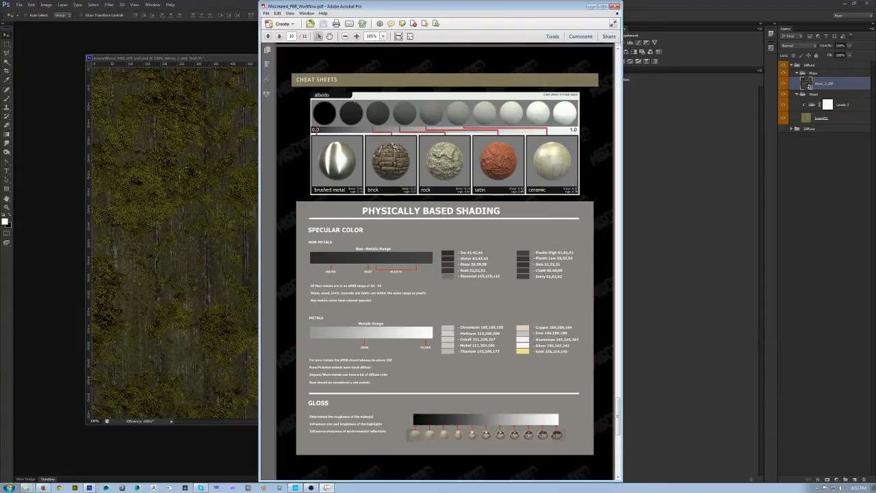
click(594, 7)
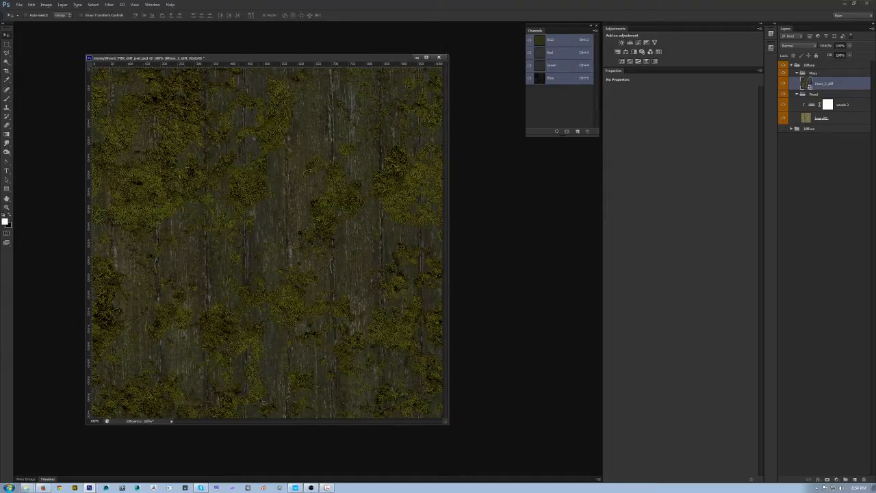
click(295, 487)
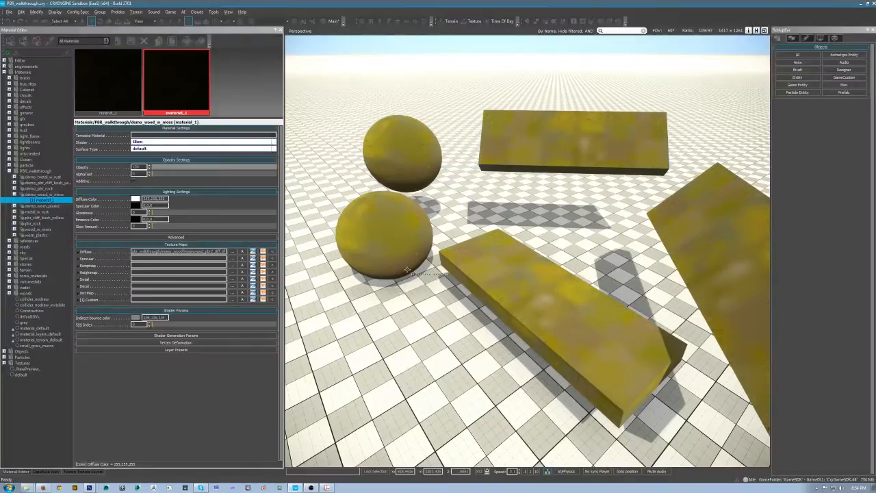
click(475, 286)
right_drag(474, 271, 472, 291)
key(Escape)
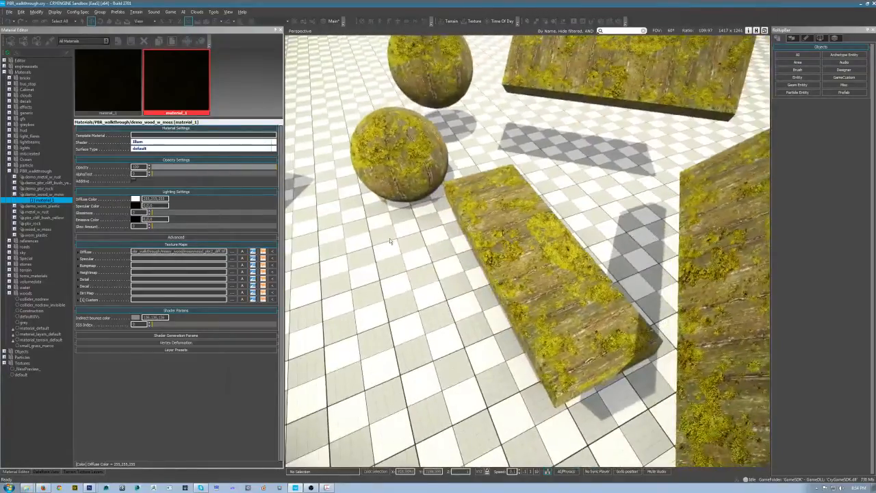
Preview the mossy material with a darker grey diffuse colour and cancel the colour change.
click(136, 199)
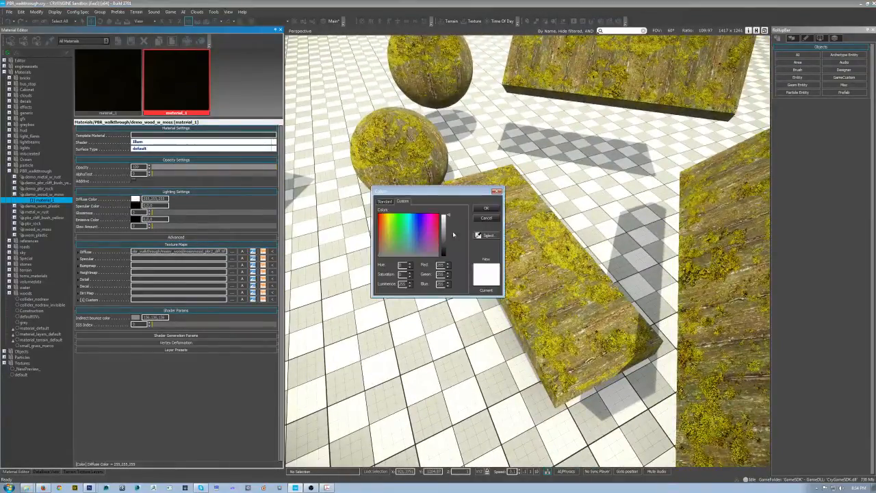
drag(443, 220, 448, 228)
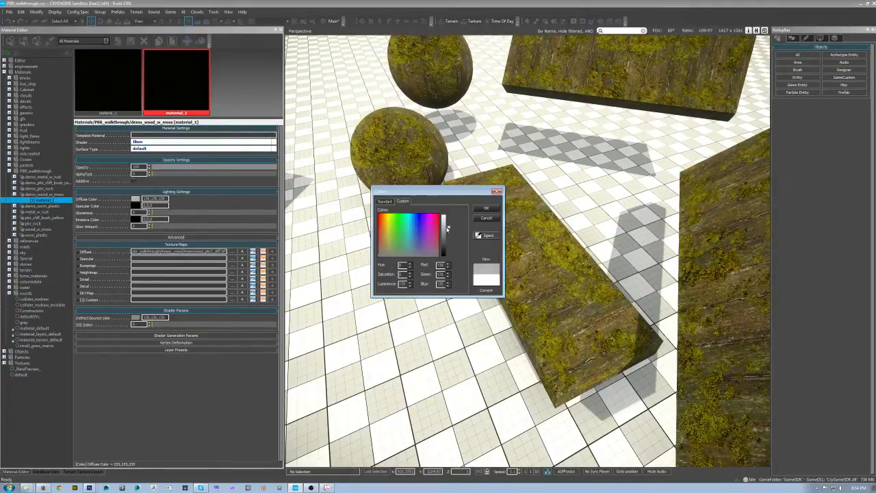
click(483, 218)
Switch to Photoshop, add a Levels adjustment above the Moss_2_diff layer, and lower its output white level to under half.
key(alt+Tab)
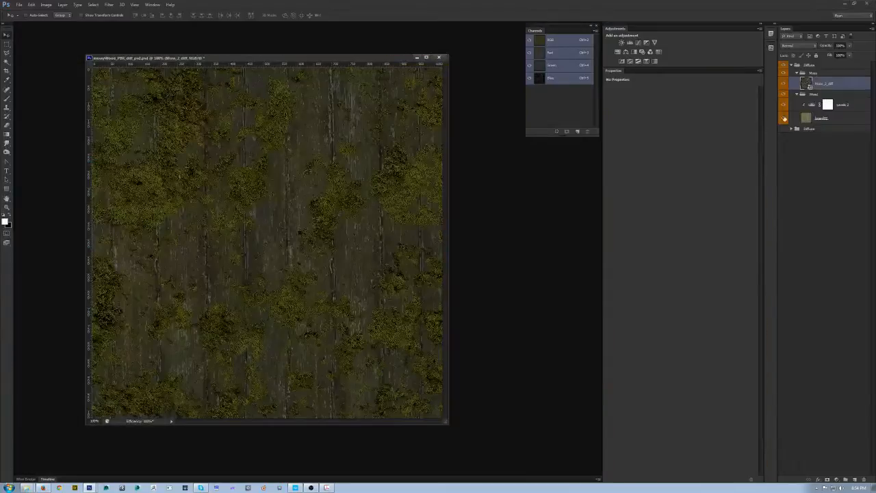
click(630, 42)
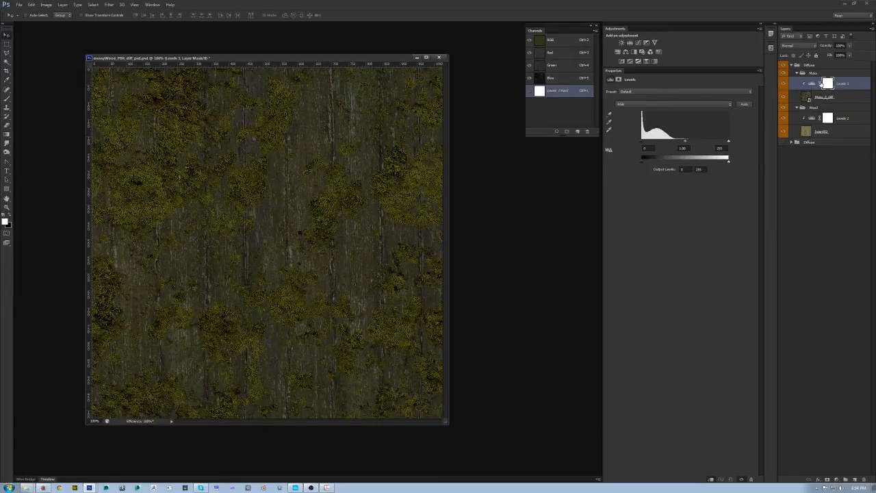
key(ctrl+2)
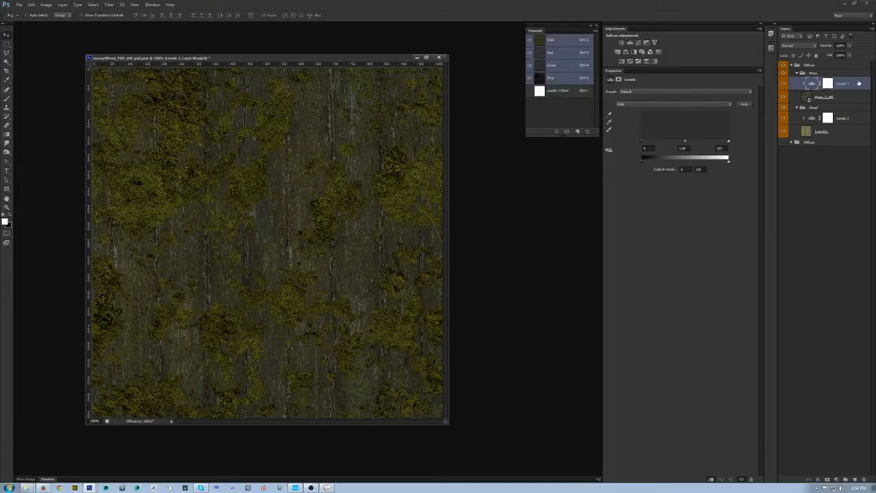
key(ctrl+alt+g)
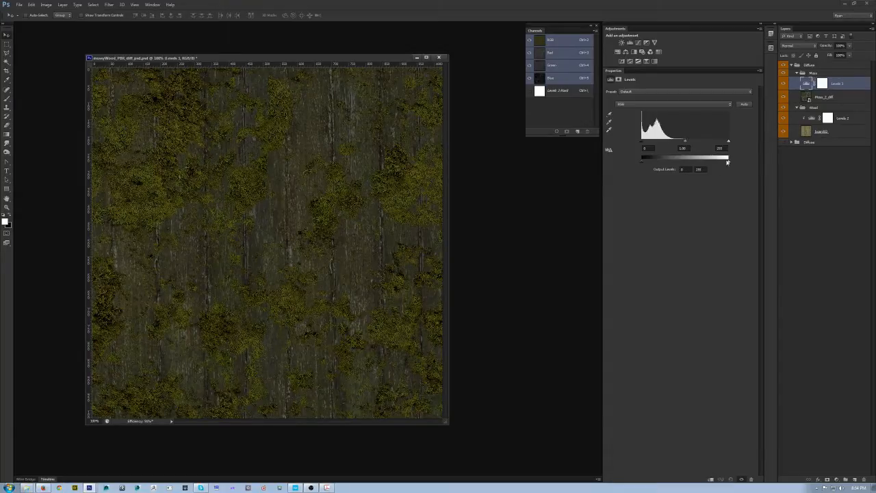
mouse_move(692, 161)
mouse_down()
mouse_move(672, 162)
mouse_move(688, 161)
mouse_move(681, 164)
mouse_up()
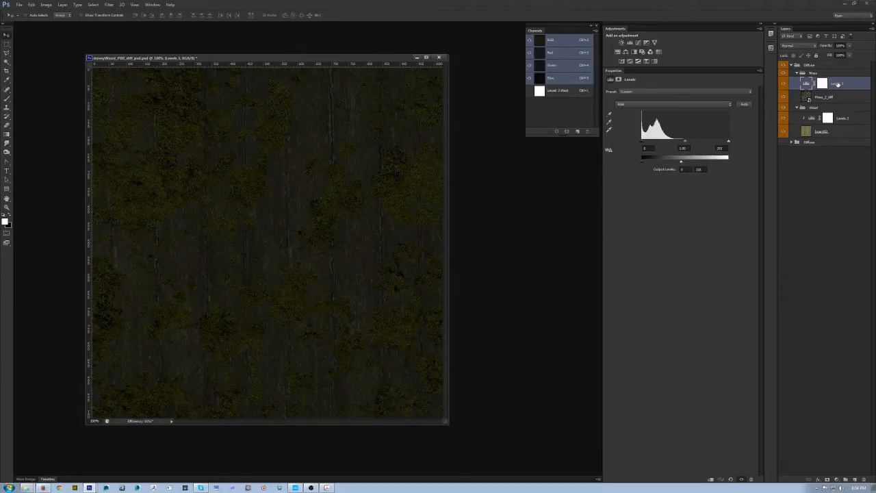
Clip the new Levels adjustment to the Moss_2_diff layer, comparing the texture with the clipping mask released and applied.
key(ctrl+alt+g)
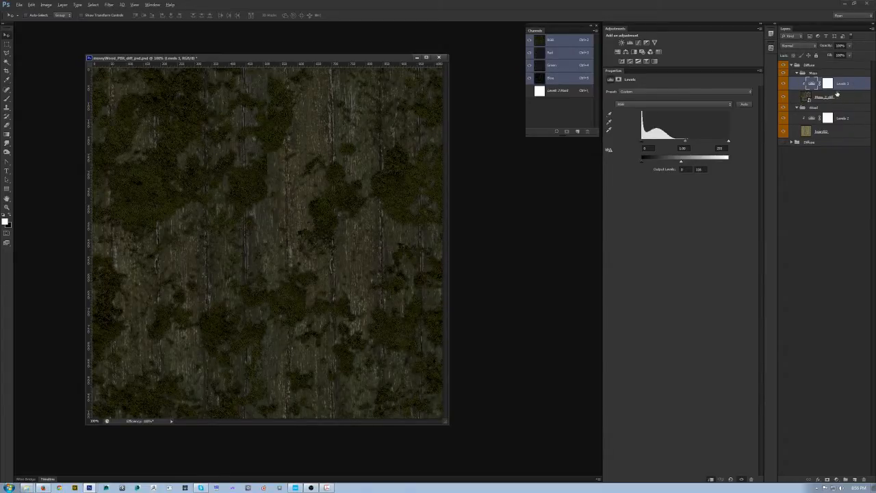
key(ctrl+alt+g)
right_click(854, 87)
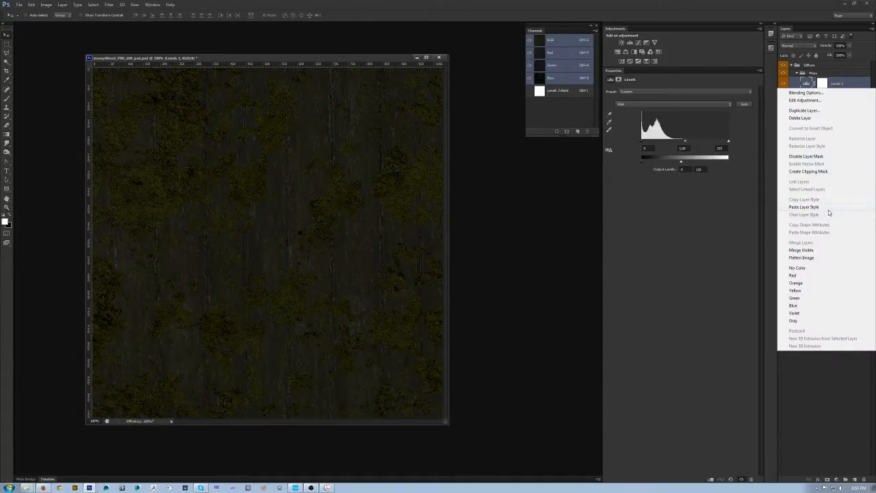
click(824, 174)
key(ctrl+alt+g)
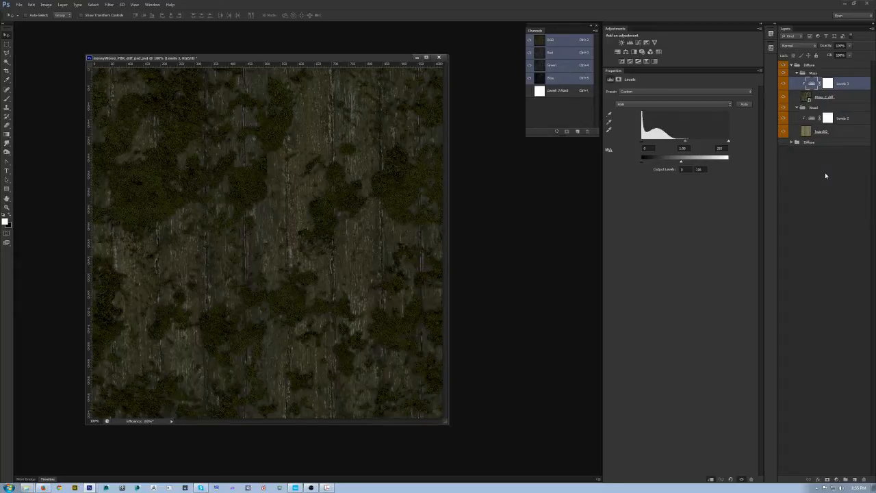
right_click(853, 83)
key(Escape)
key(ctrl+alt+g)
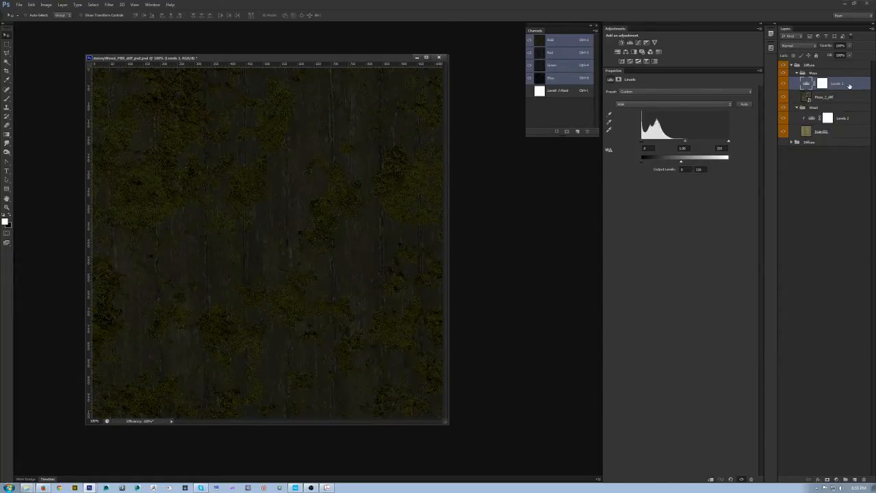
right_click(850, 84)
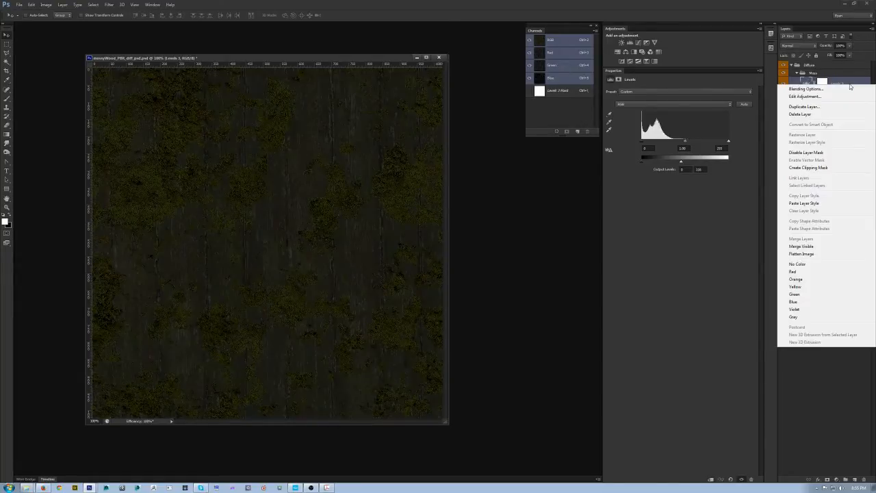
click(809, 167)
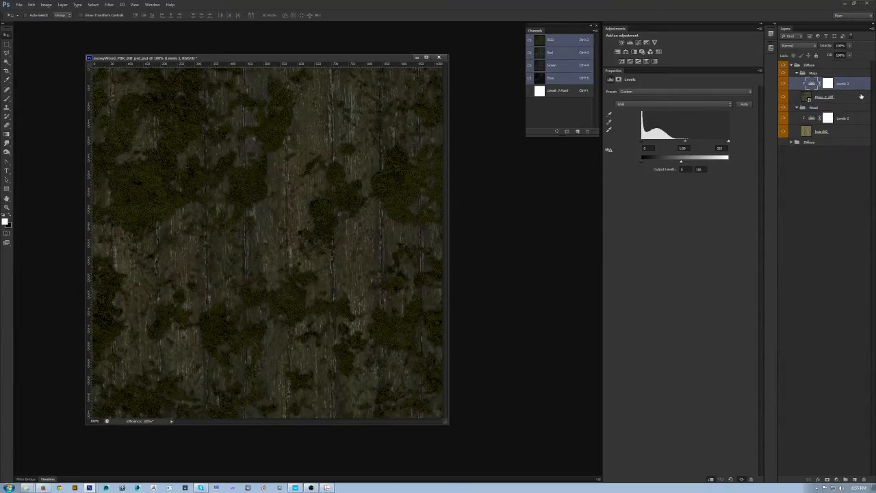
Set the output white level of the moss Levels adjustment to 175.
click(820, 97)
click(842, 83)
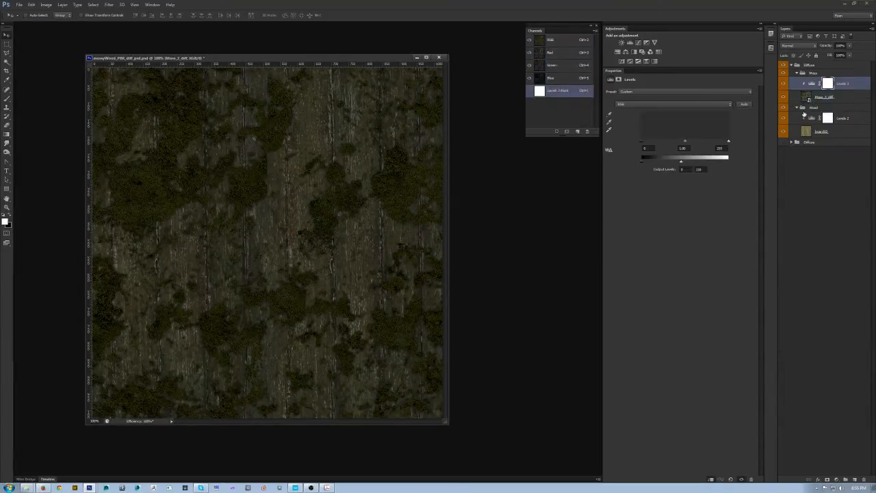
click(705, 169)
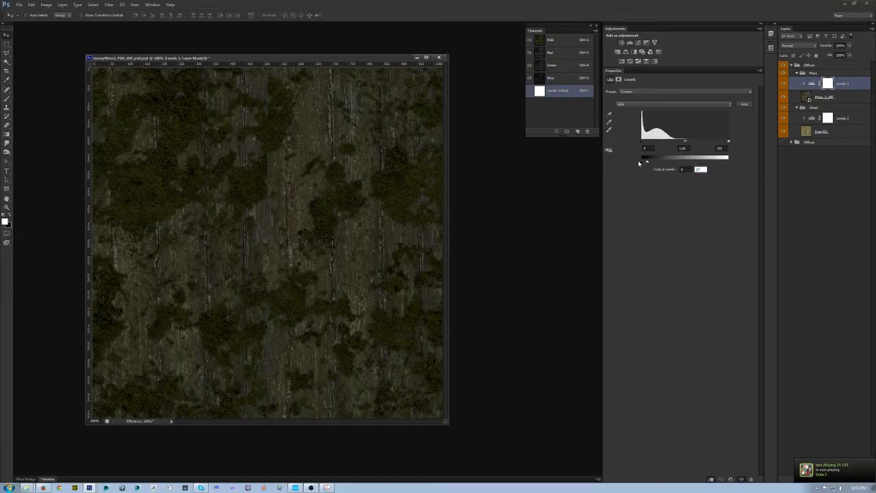
text(175)
key(Return)
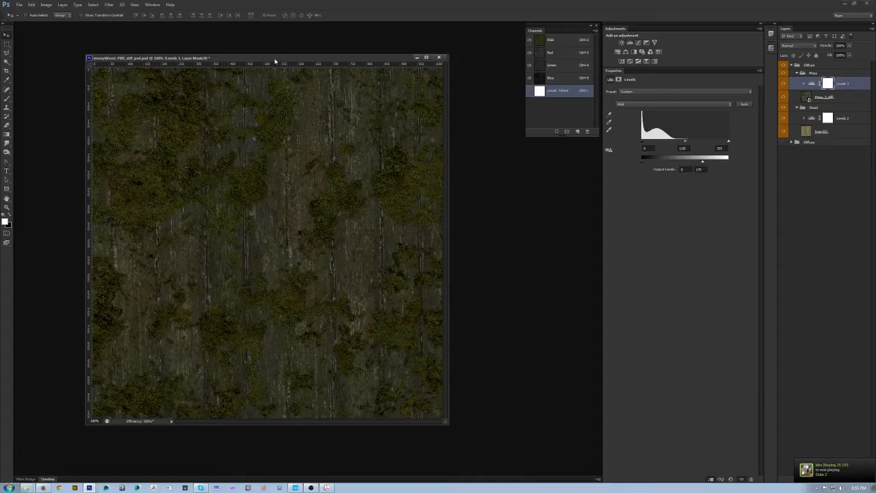
drag(275, 60, 274, 58)
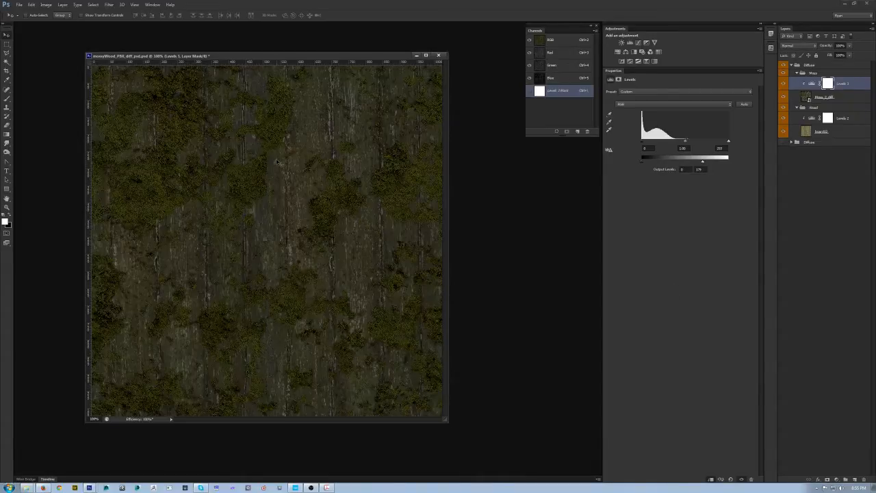
Switch to CRYENGINE Sandbox, preview the mossy material with a light grey diffuse colour, and cancel the colour change.
key(alt+Tab)
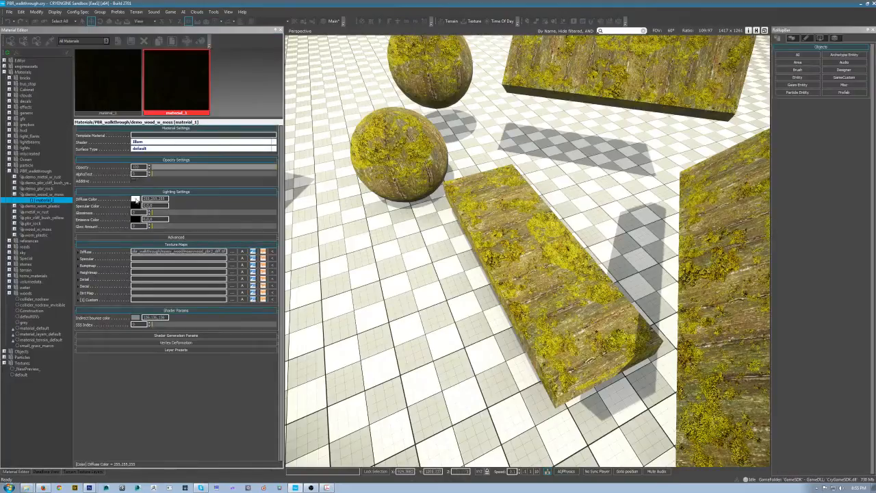
click(136, 199)
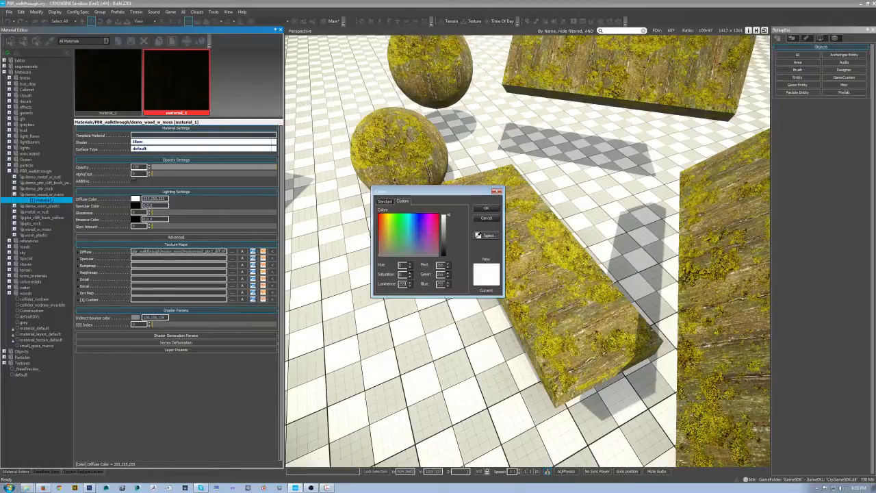
text(168)
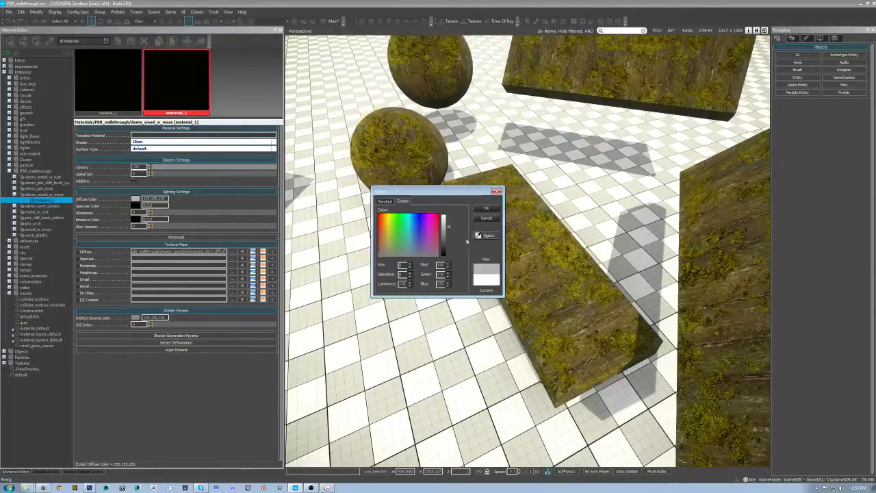
click(483, 219)
Return to Photoshop and add a clipped Hue/Saturation adjustment above the moss Levels, with saturation at about -16.
key(alt+Tab)
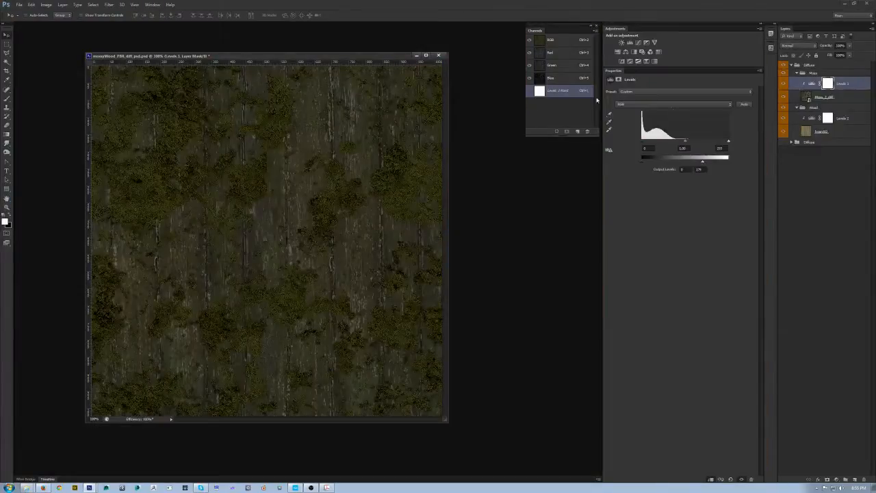
click(620, 52)
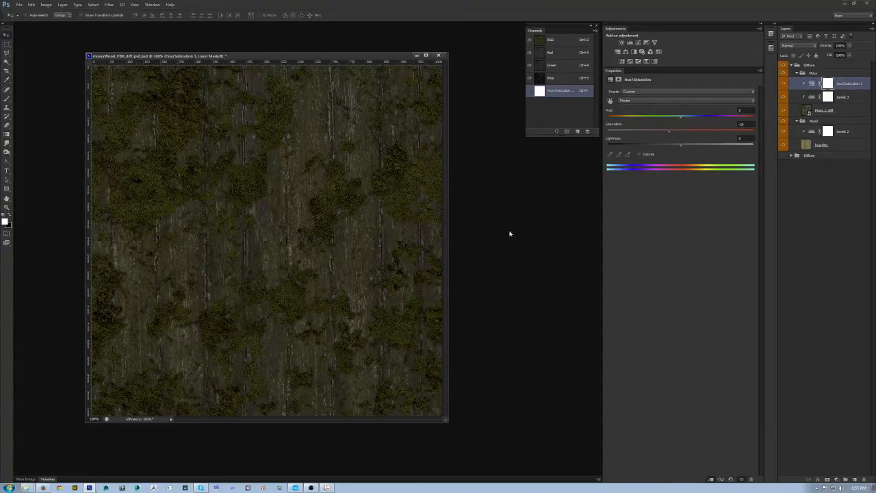
Export the adjusted mossy wood texture in CryTIF format, replacing mossyWood_PBR2_diff.tif and keeping the Diffuse_lowQ preset.
key(shift+ctrl+s)
click(452, 303)
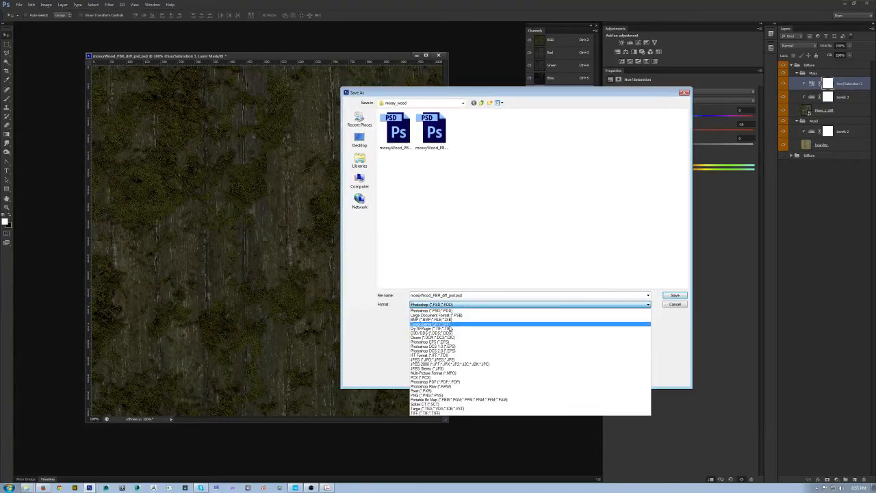
click(438, 329)
double_click(468, 134)
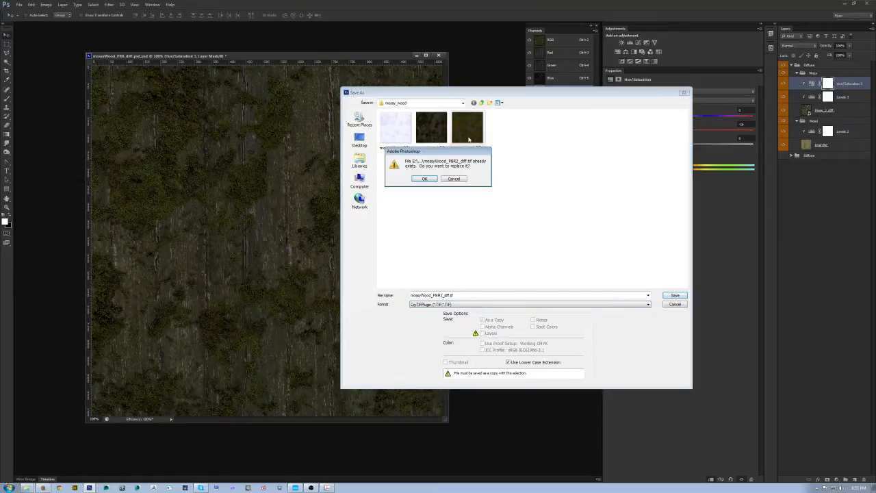
click(431, 178)
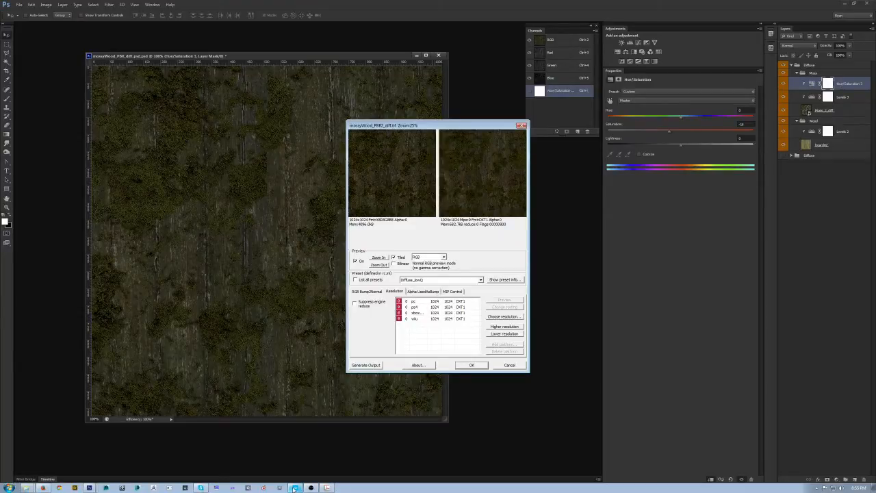
click(471, 364)
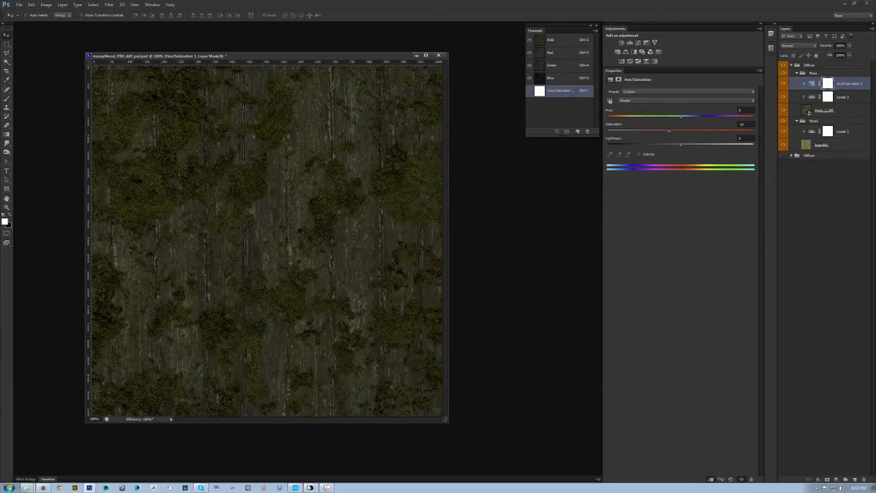
Switch to CRYENGINE Sandbox and examine the re-exported moss and wood texture on the spheres and boxes from another angle.
click(295, 488)
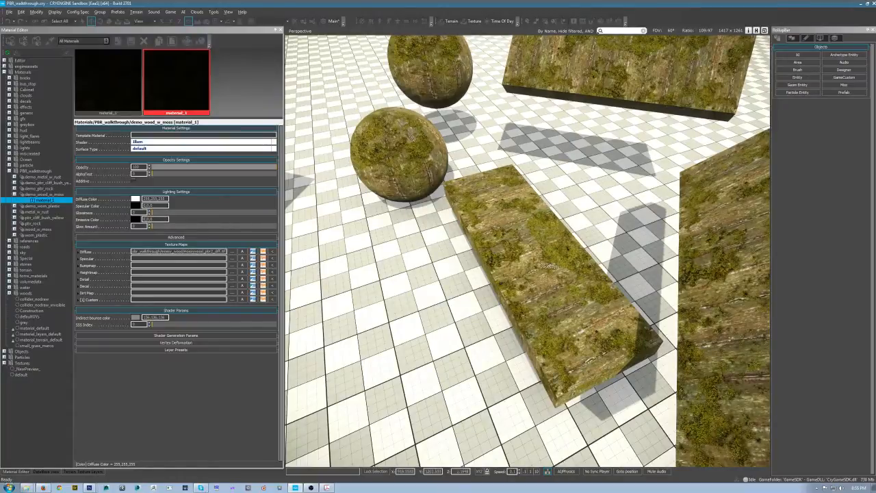
alt+middle_drag(609, 188, 396, 334)
scroll(606, 249, up, 4)
scroll(493, 377, down, 5)
click(493, 377)
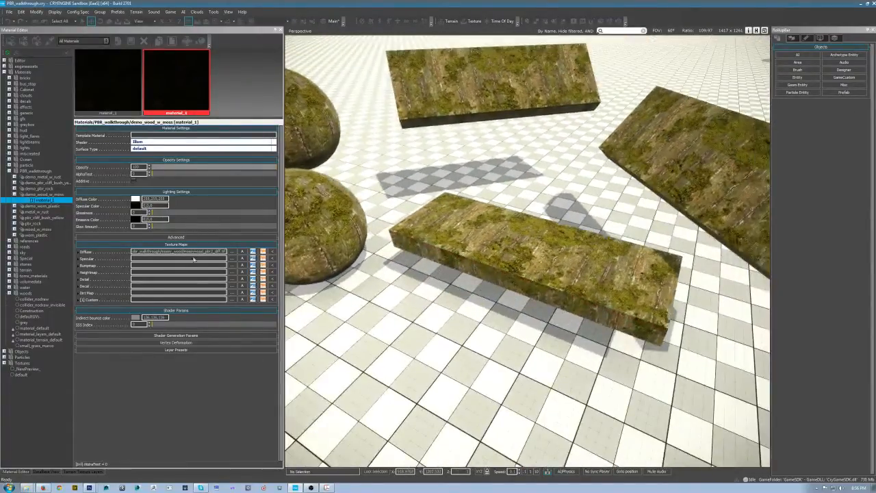
mouse_move(198, 264)
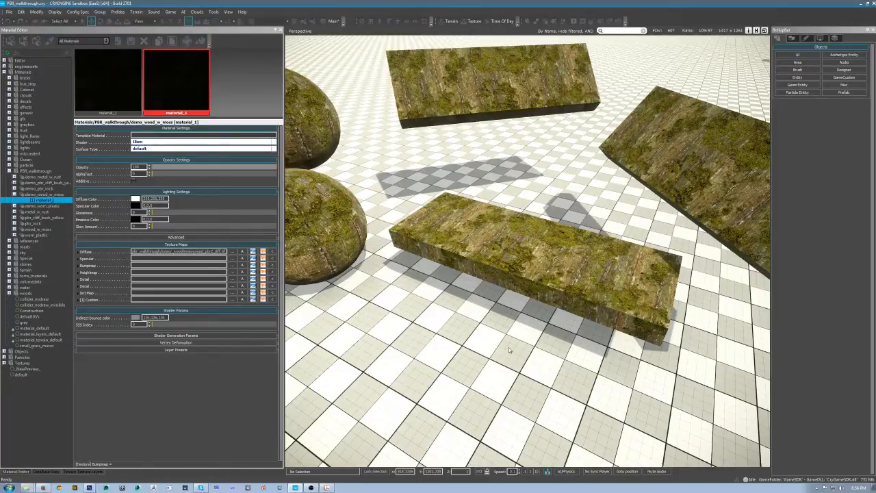
View the material's specular colour without changing it, and consult the specular colour cheat sheet in the PBR workflow PDF.
click(136, 205)
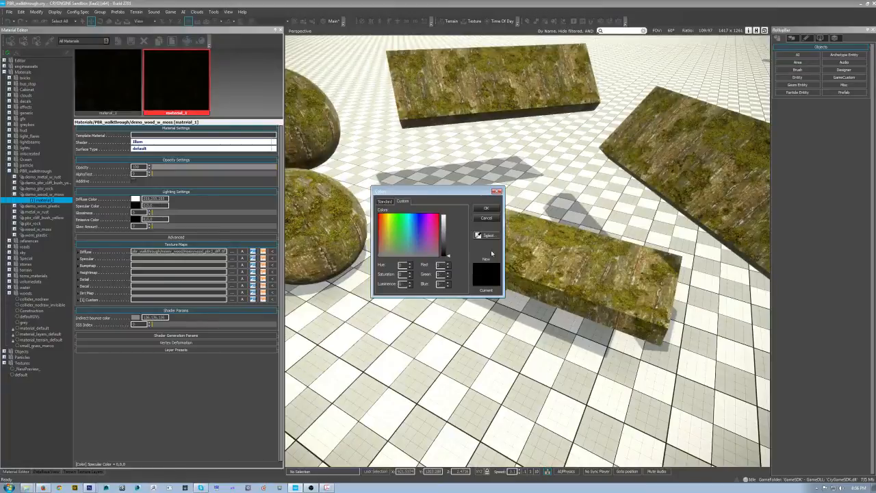
click(486, 218)
click(327, 487)
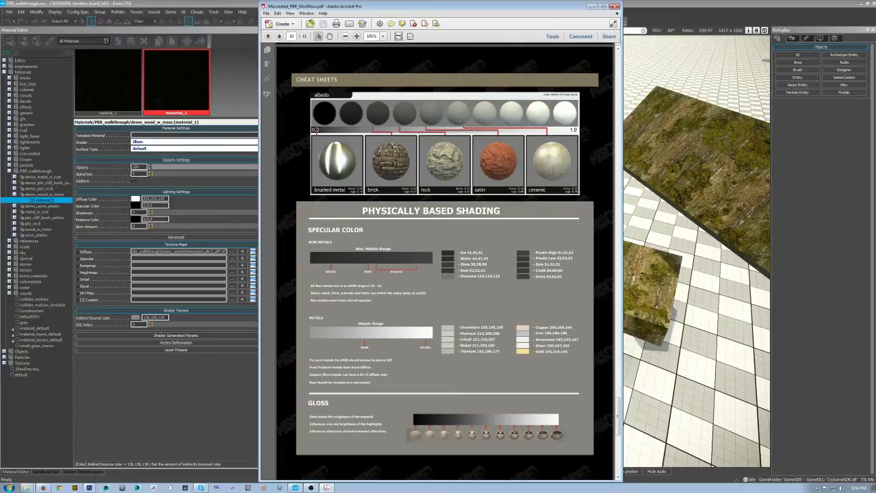
Try white and dark grey shades for the background colour in Photoshop, cancel the colour choice, and return to CRYENGINE Sandbox.
key(alt+Tab)
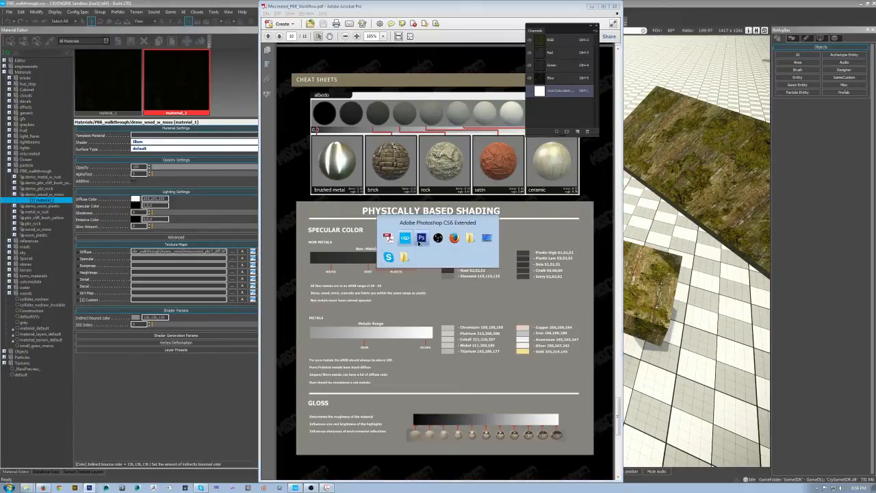
click(421, 239)
click(9, 223)
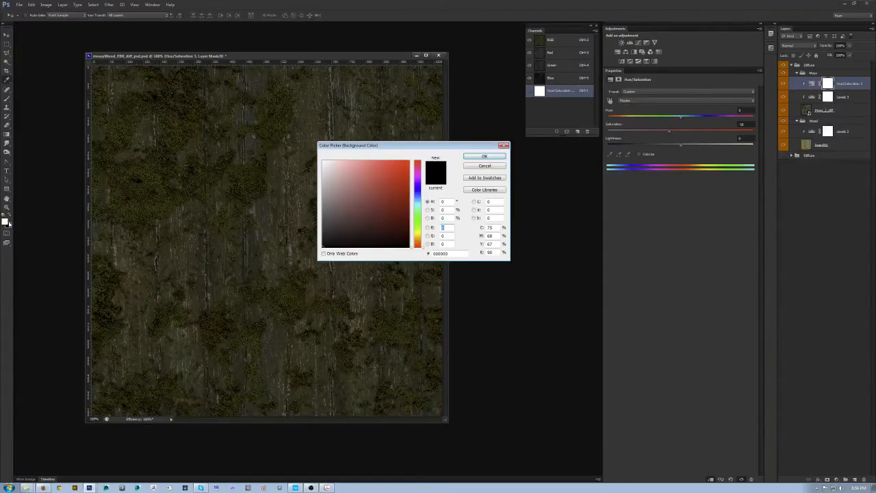
drag(331, 163, 310, 158)
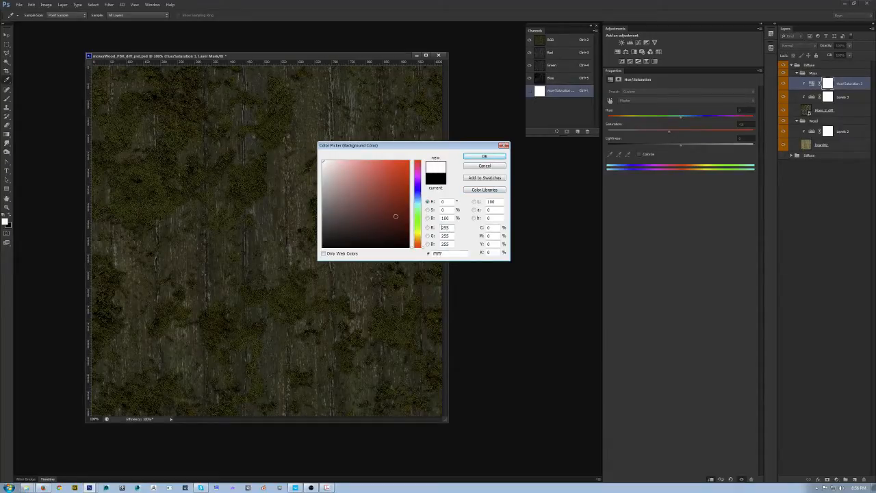
mouse_move(333, 161)
mouse_down()
mouse_move(309, 259)
mouse_move(320, 242)
mouse_up()
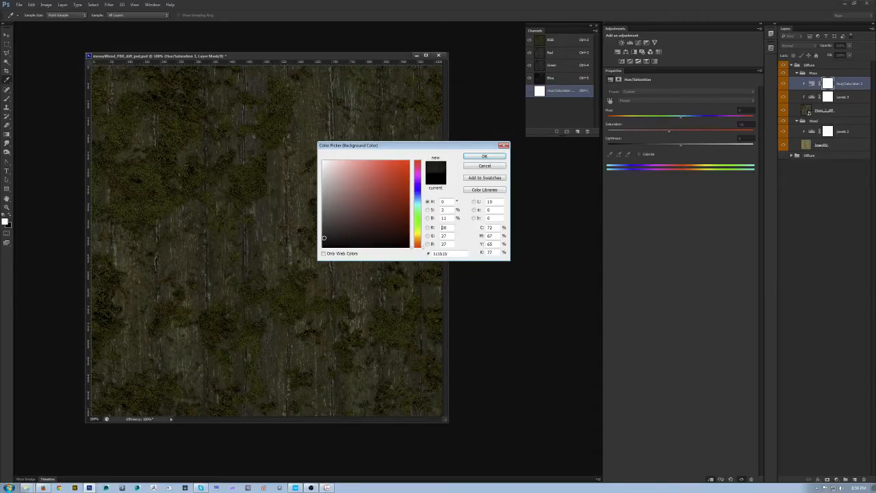
drag(324, 235, 322, 234)
click(484, 166)
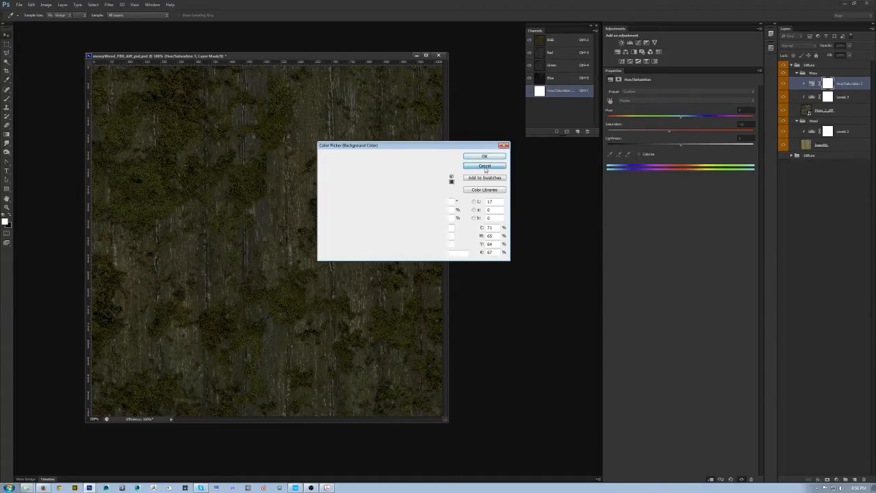
key(alt+Tab)
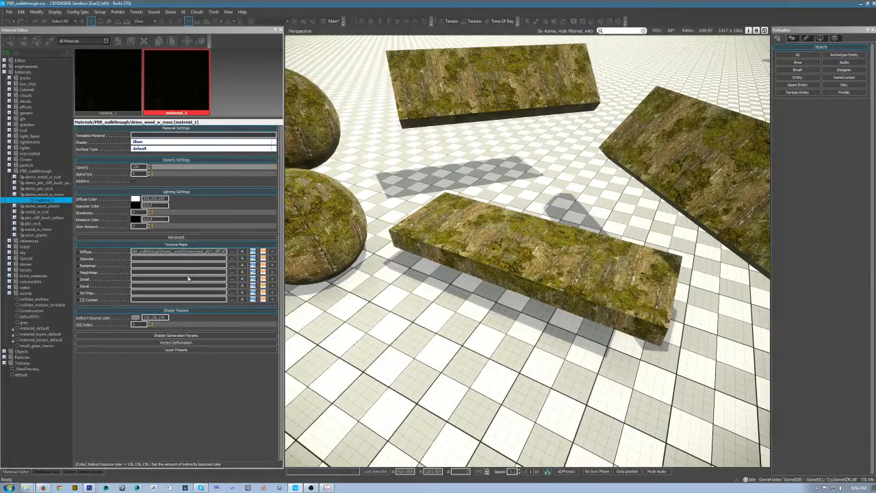
Preview the diffuse texture and reuse mossywood_pbr2_diff.tif as the wood and moss material's specular map.
mouse_move(206, 251)
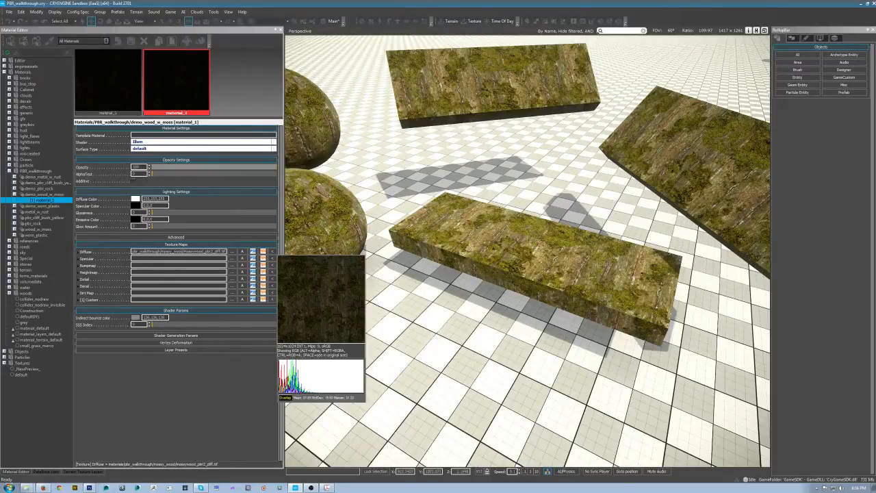
key(d)
right_drag(512, 242, 512, 241)
key(w)
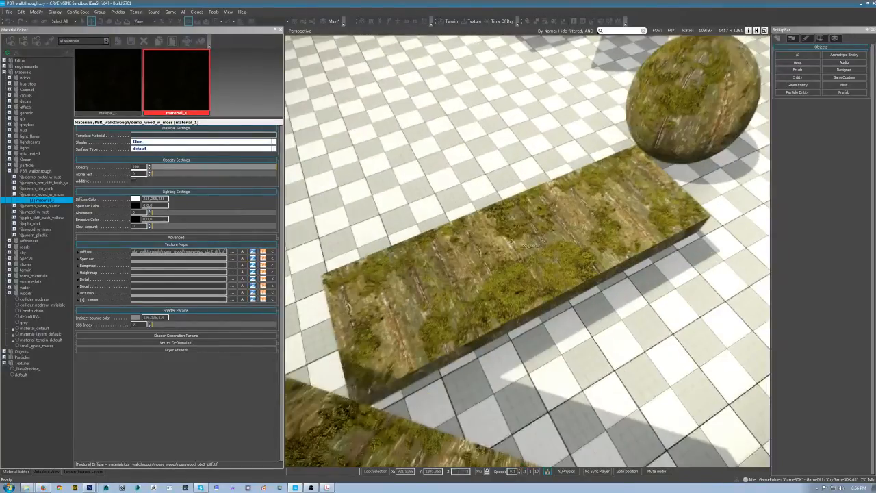
mouse_move(117, 247)
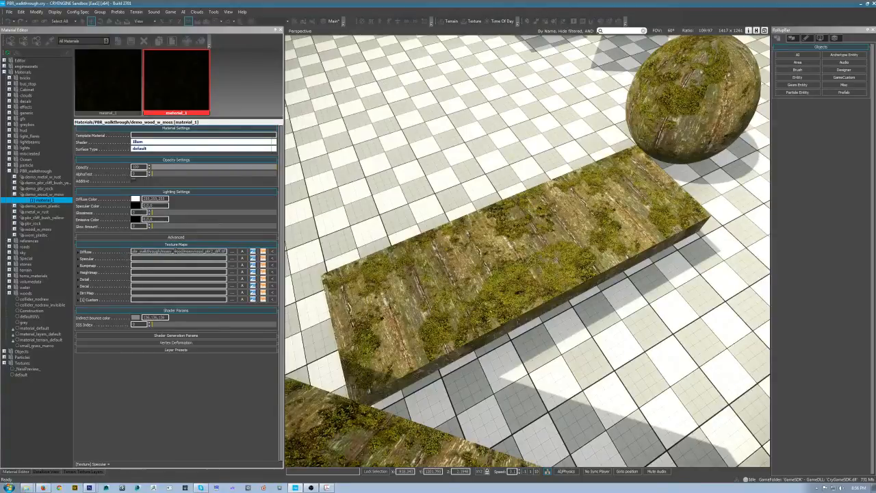
click(175, 251)
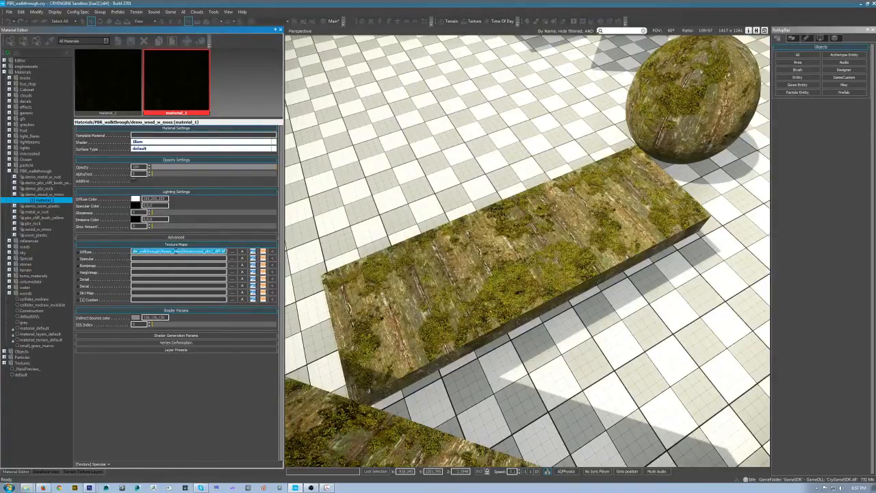
click(179, 258)
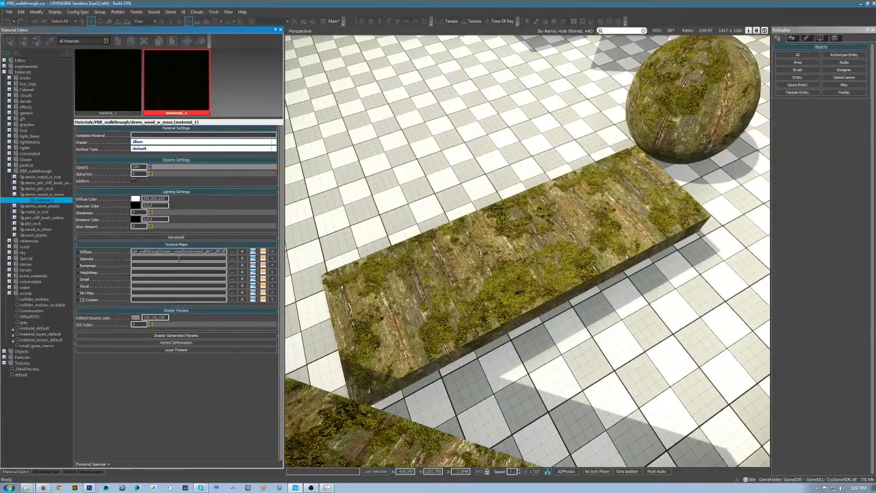
text(dbr_walkthrough/mossy_wood/mossywood_pbr2_diff.tif)
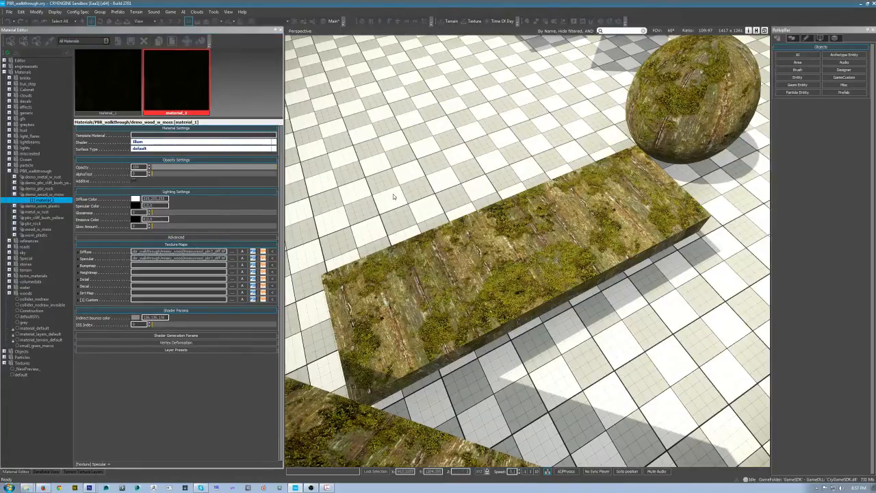
Raise the material's specular colour from black to near-white.
mouse_move(520, 279)
right_down()
mouse_move(464, 292)
mouse_move(531, 272)
right_up()
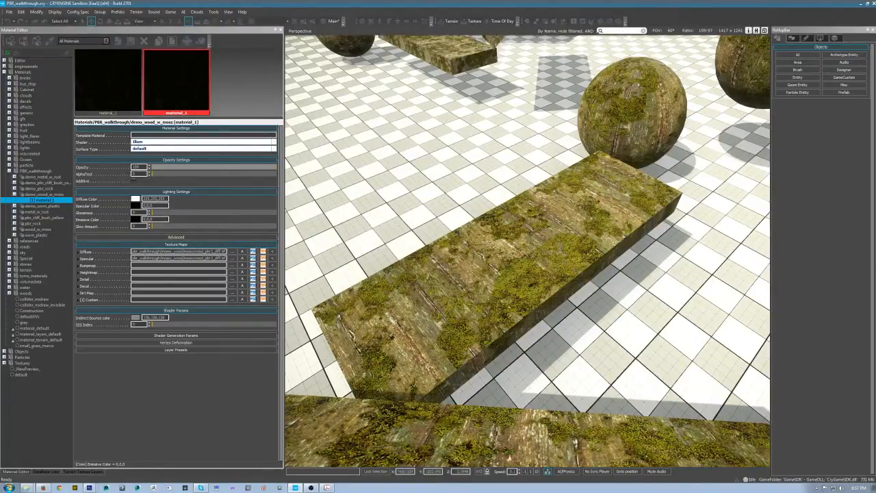
alt+middle_drag(500, 253, 657, 288)
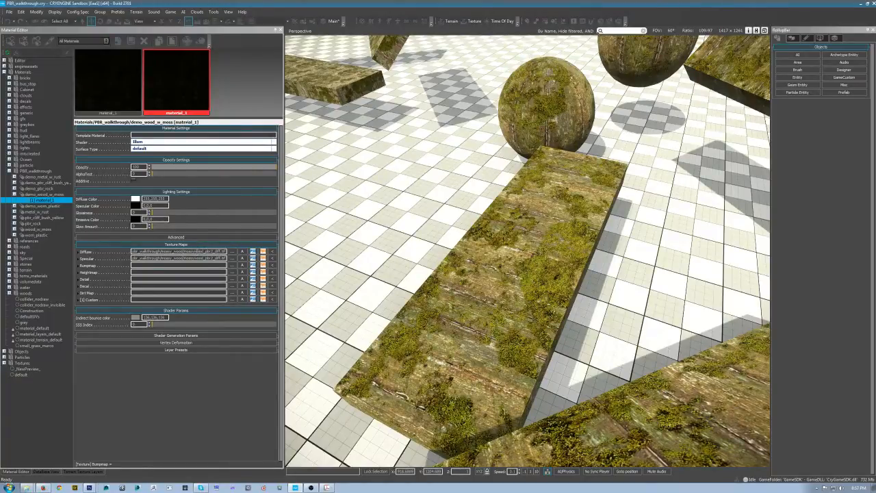
click(135, 205)
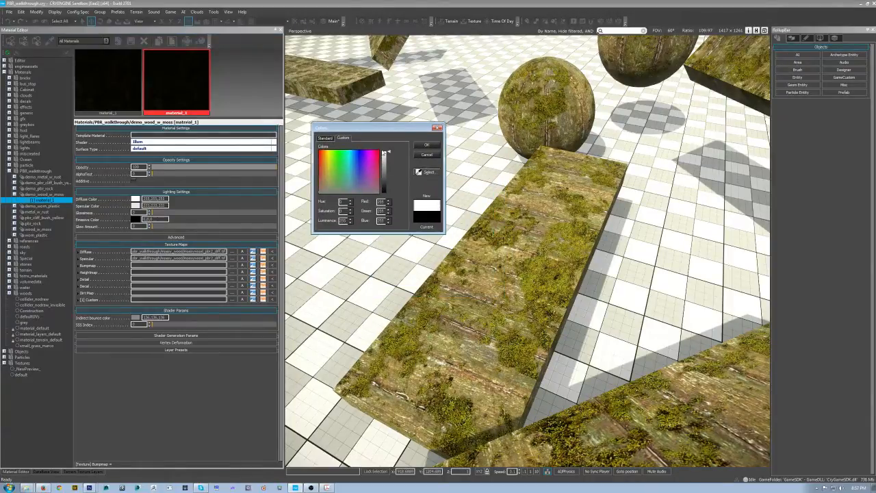
drag(389, 193, 389, 153)
click(426, 145)
Examine the mossy wood box's reflections from several angles and preview the texture assigned as the specular map.
right_drag(626, 194, 531, 196)
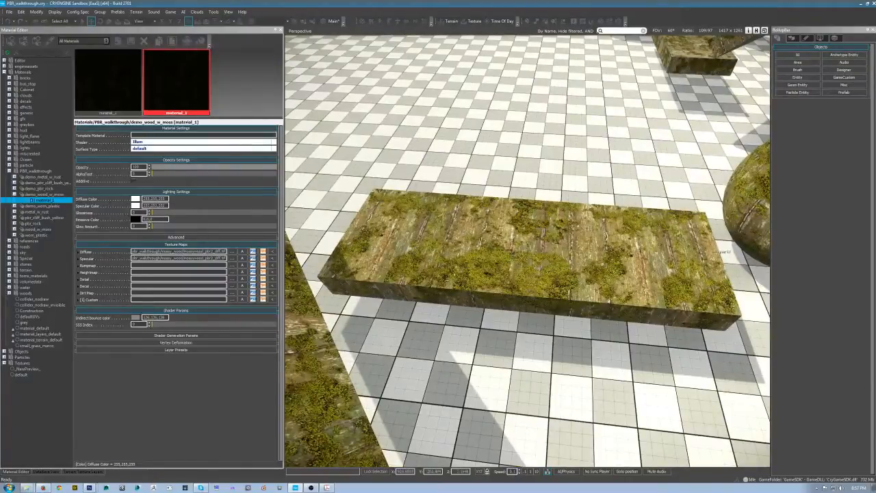
right_drag(706, 246, 758, 271)
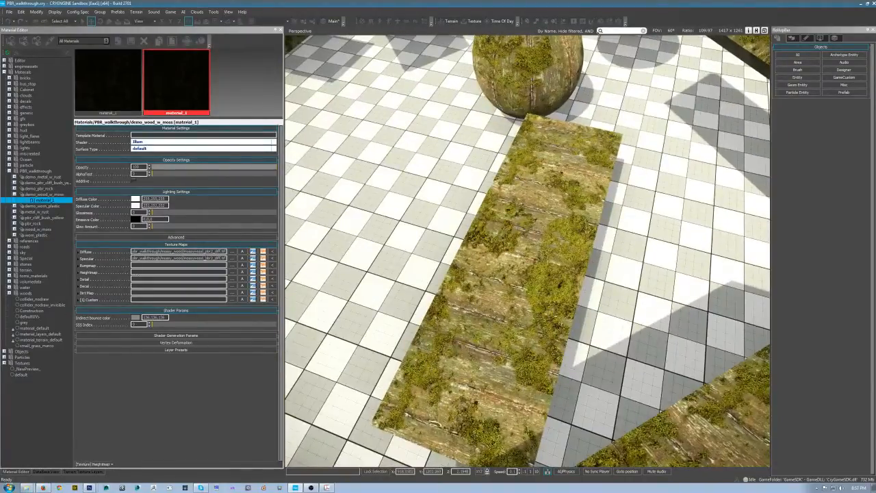
mouse_move(128, 253)
mouse_move(87, 262)
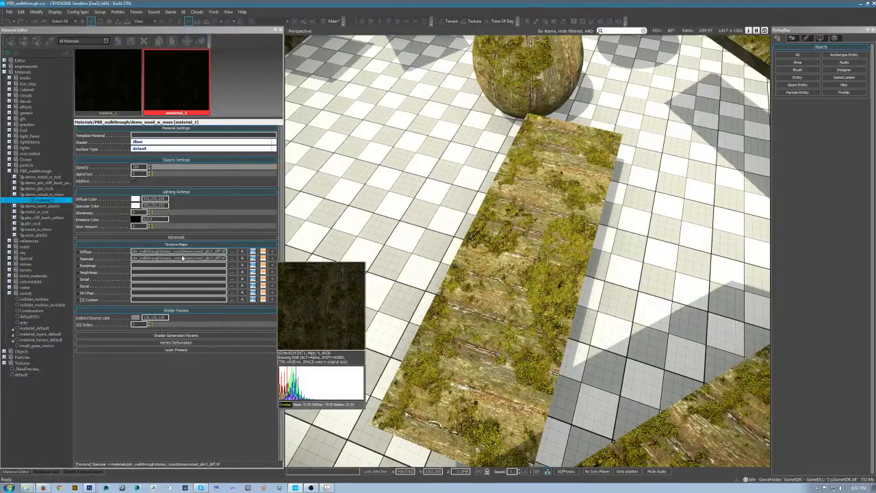
right_drag(727, 257, 507, 321)
scroll(506, 321, down, 3)
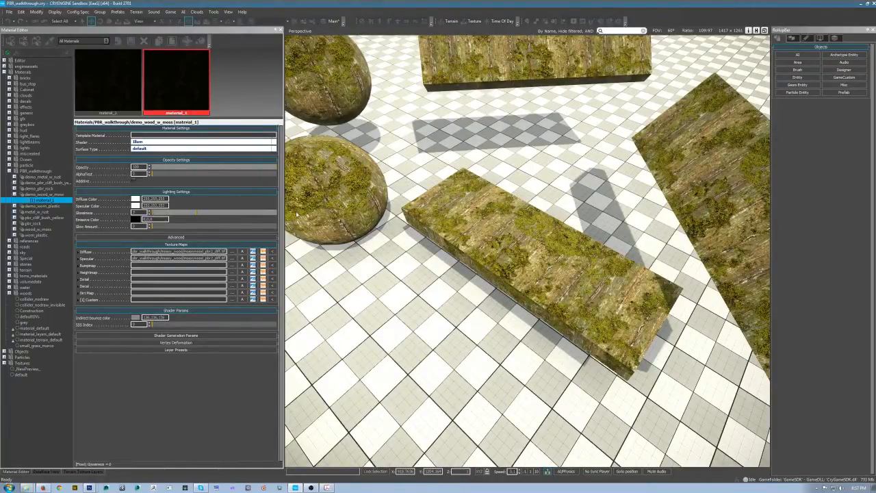
Examine the surface reflections on the mossy wood spheres up close and compare them with the tilted boxes.
right_drag(580, 214, 494, 213)
click(611, 81)
alt+middle_drag(611, 81, 653, 58)
scroll(653, 58, up, 4)
alt+middle_drag(623, 300, 657, 236)
alt+middle_drag(498, 236, 575, 301)
scroll(536, 292, down, 4)
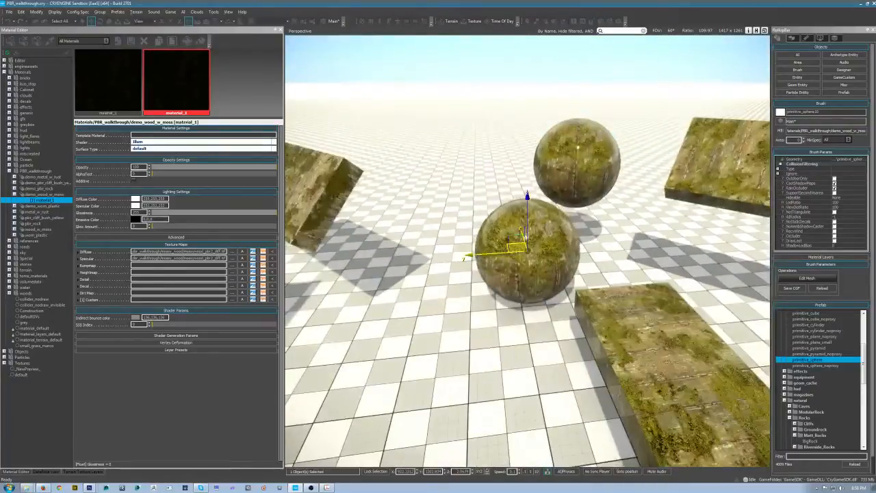
click(656, 299)
alt+middle_drag(655, 298, 623, 226)
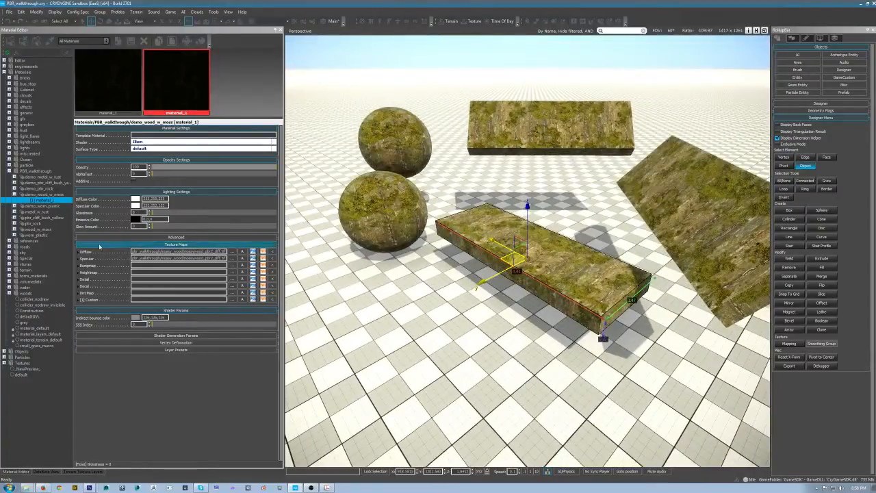
Switch to Photoshop, zoom out and move aside the diffuse document, and bring up the mossyWood_PBR_ddna normal map document.
click(90, 487)
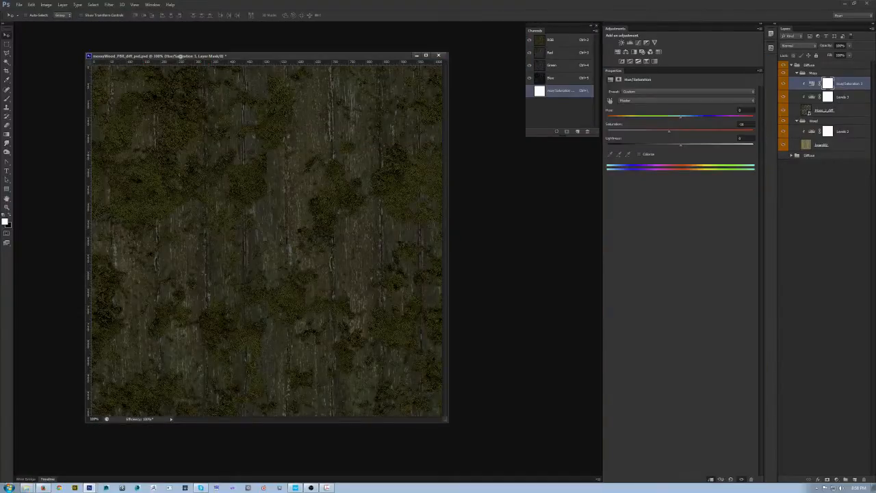
key(ctrl+minus)
drag(187, 56, 127, 45)
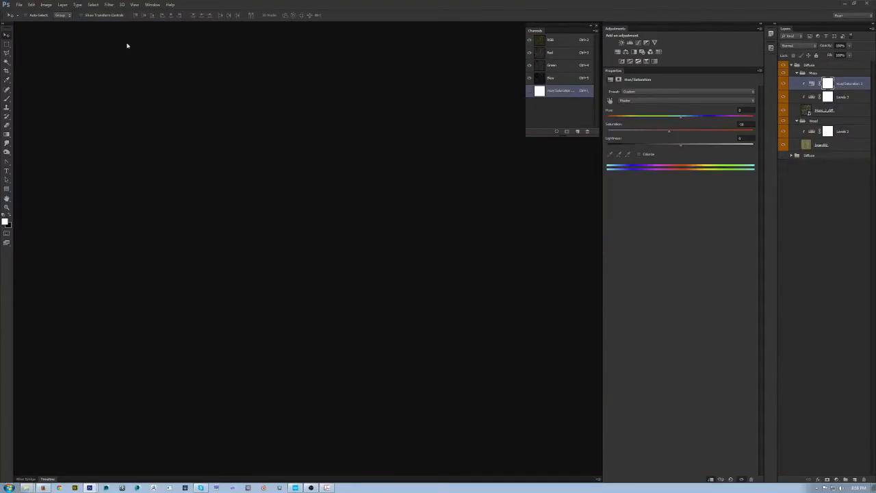
key(ctrl+Tab)
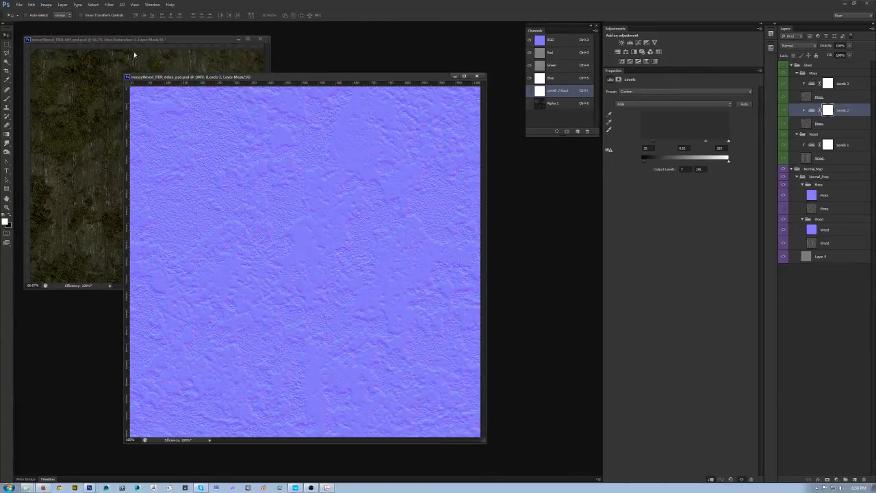
Try a 16-bit colour depth for a new 2048 × 2048 pixel document and cancel its creation.
click(46, 4)
click(14, 5)
click(17, 6)
click(33, 17)
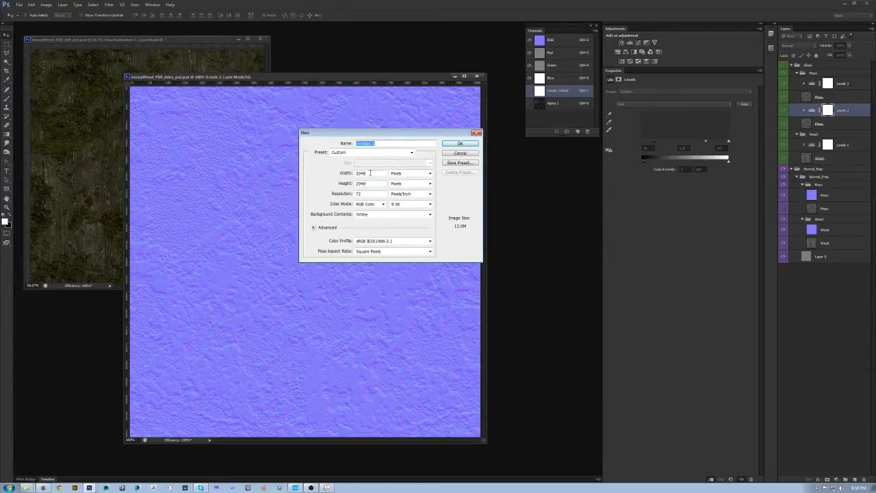
click(416, 204)
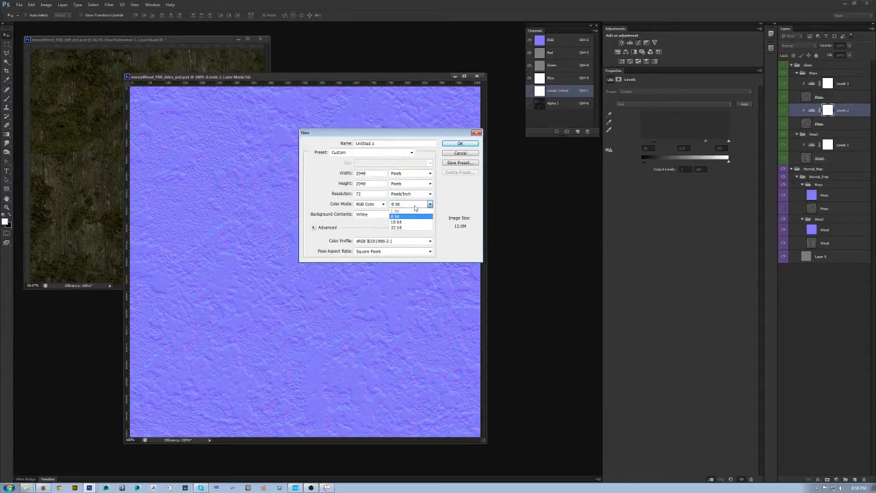
click(397, 222)
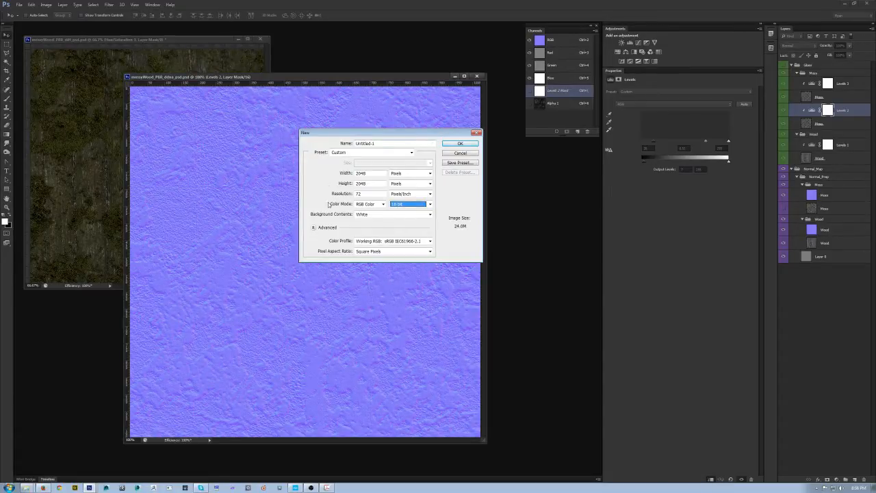
click(460, 144)
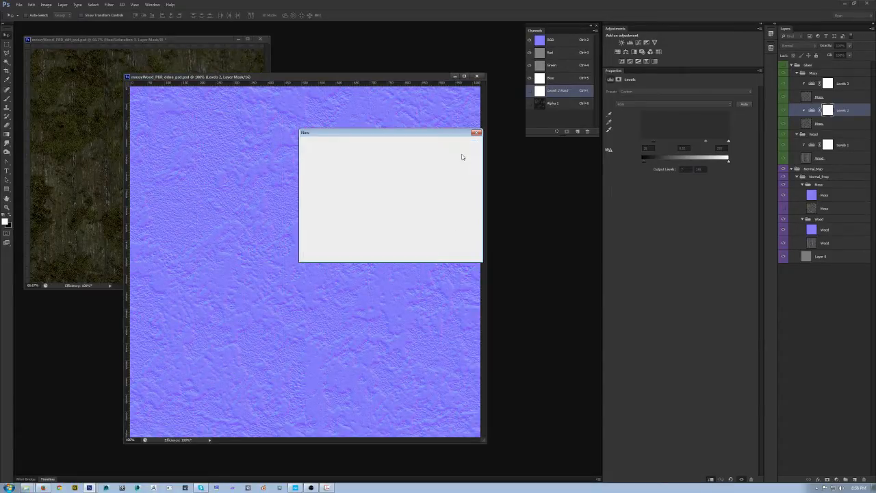
Check the bits-per-channel mode of the normal map document and shift its window slightly.
click(46, 4)
mouse_move(50, 13)
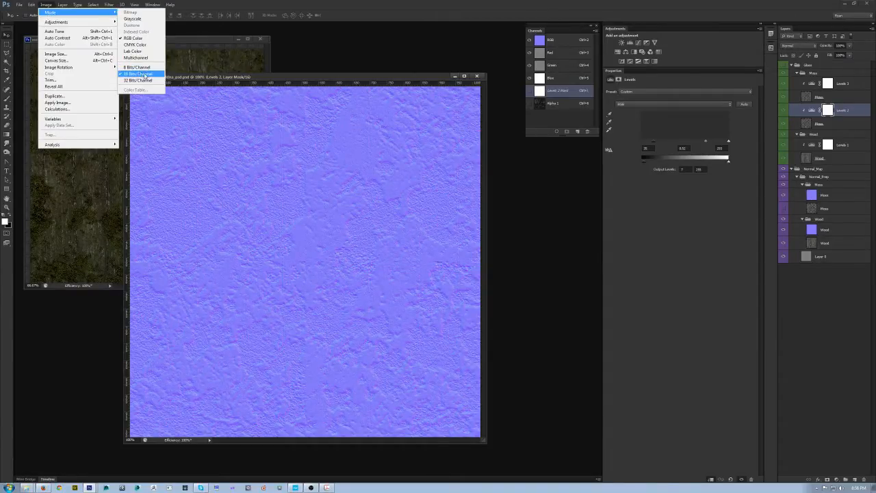
click(317, 74)
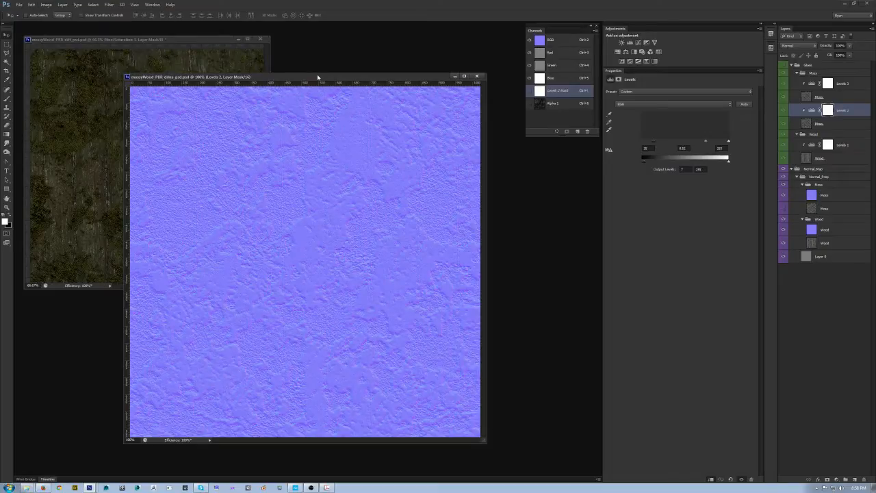
drag(317, 78, 315, 68)
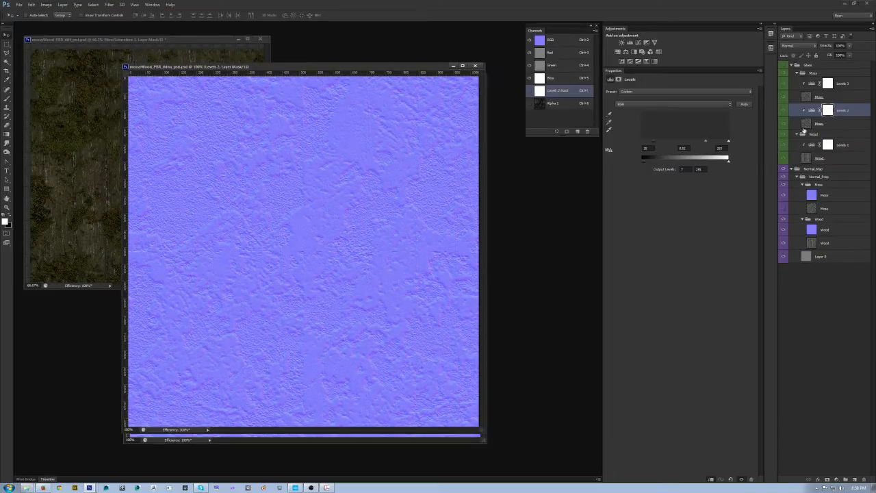
Remove the colour labels from the collapsed Gloss and Normal_Map groups, and add a new layer group above them.
click(791, 169)
click(791, 65)
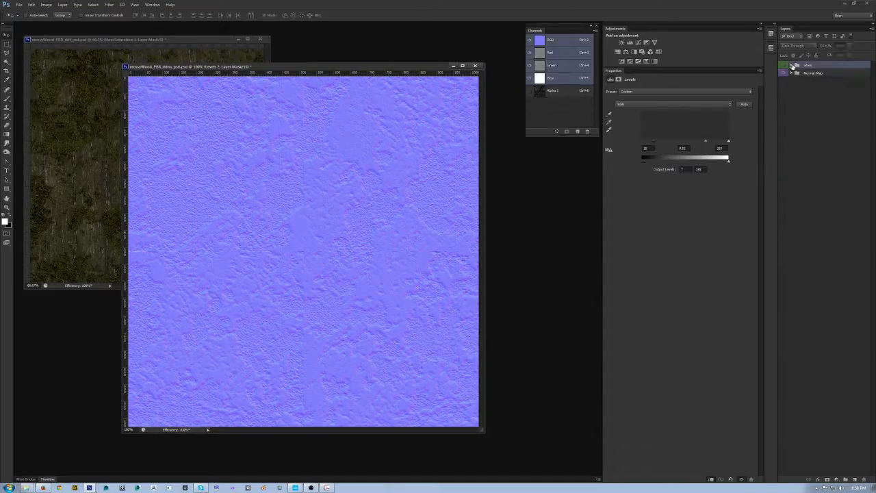
shift+click(813, 73)
right_click(783, 64)
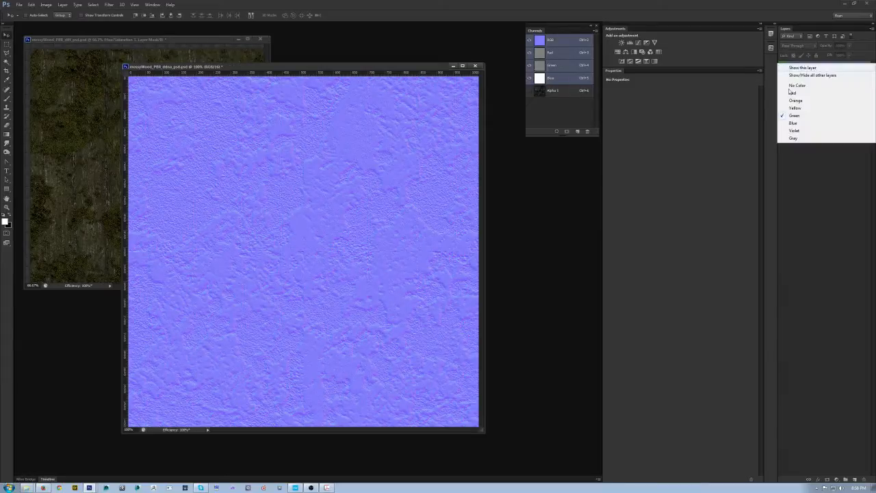
click(811, 65)
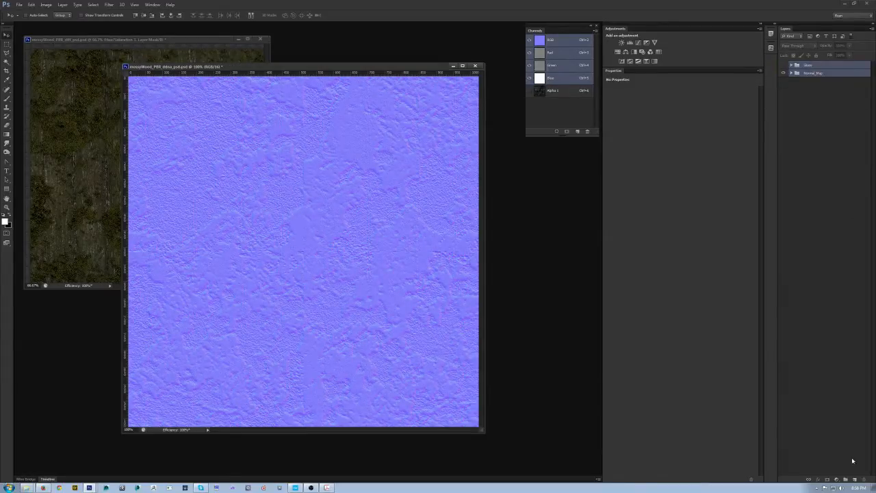
click(846, 481)
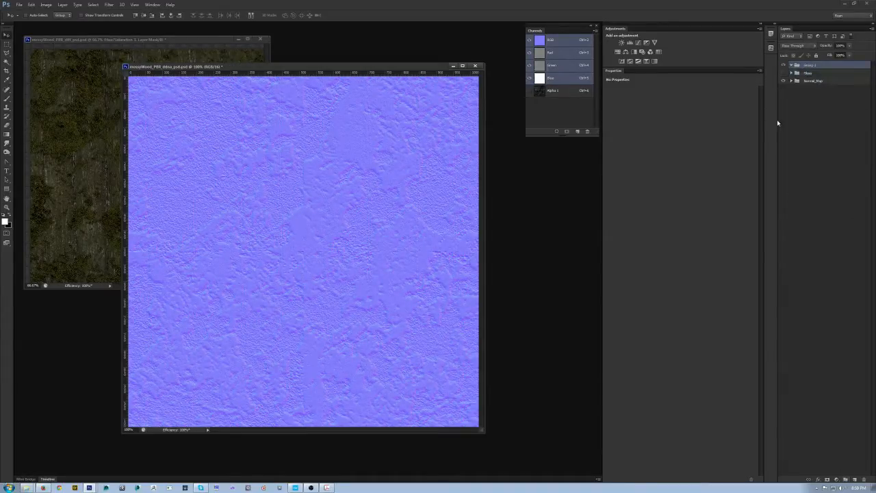
Hide the Normal_Map group and delete the Alpha 1 channel.
click(782, 64)
click(552, 90)
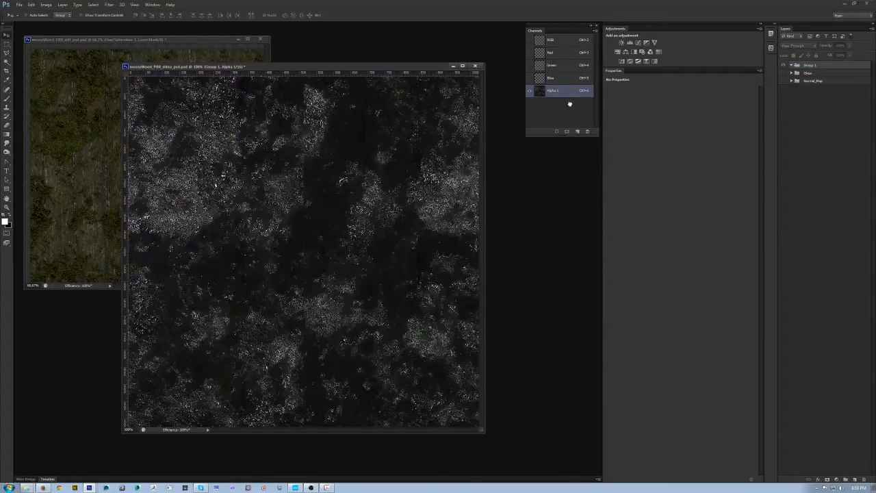
click(586, 132)
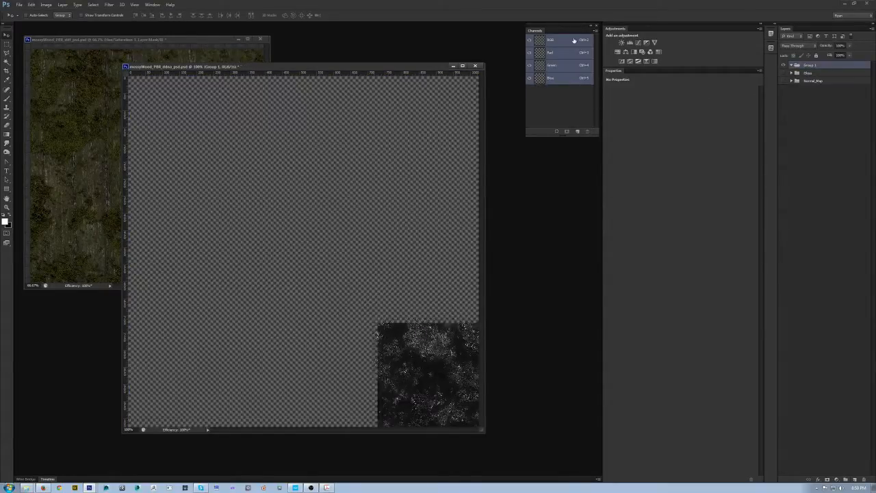
Rename the new group Normal and add another group named Gloss above it.
double_click(811, 65)
text(Al)
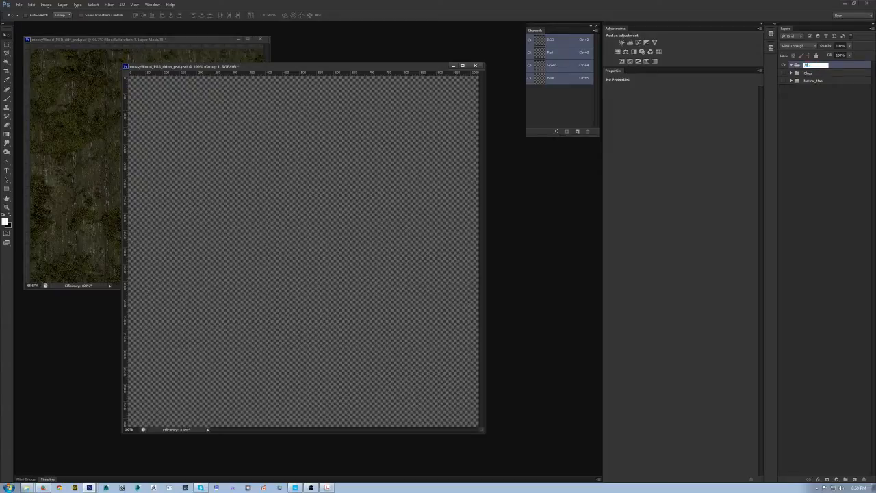
key(Return)
click(845, 478)
double_click(811, 65)
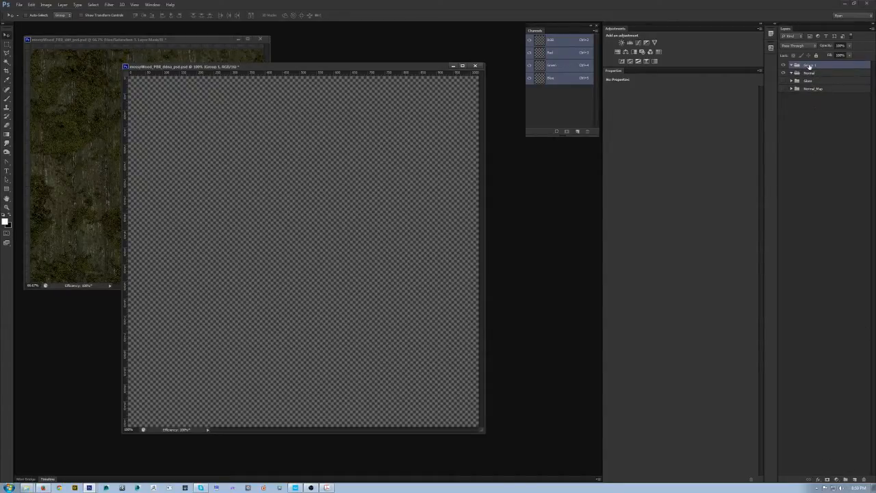
text(Gloss)
key(Return)
Label the new Normal group violet and the new Gloss group green.
right_click(785, 73)
click(776, 49)
right_click(784, 65)
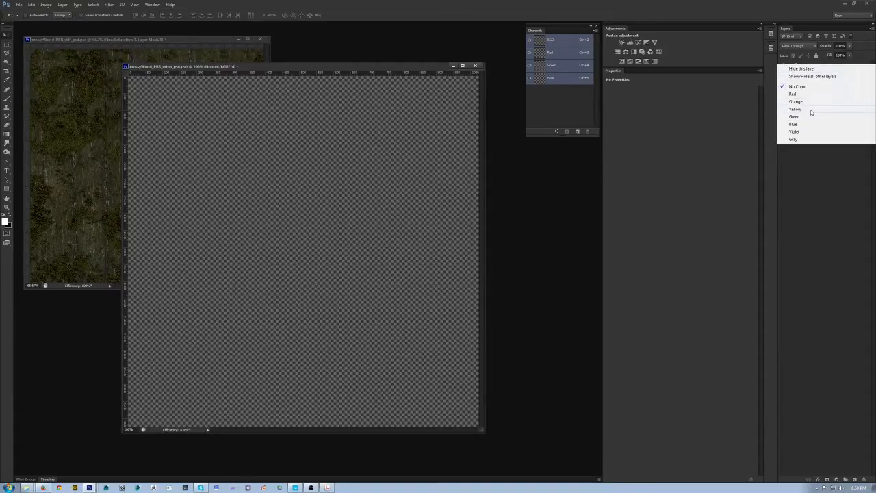
click(794, 116)
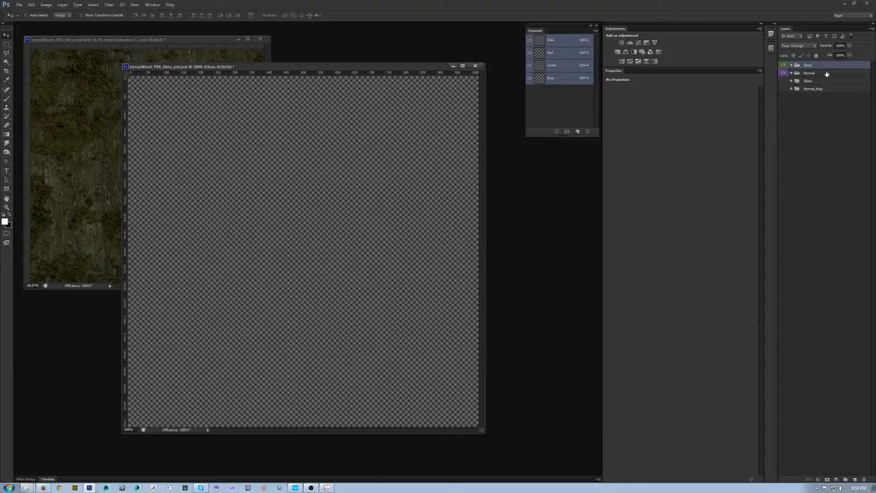
Add a new layer with default settings inside the new Normal group.
click(825, 73)
key(ctrl+shift+n)
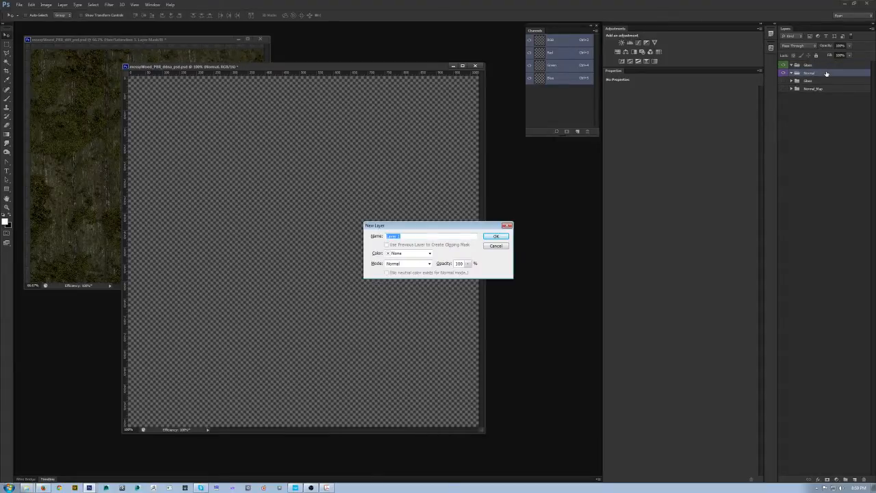
key(Return)
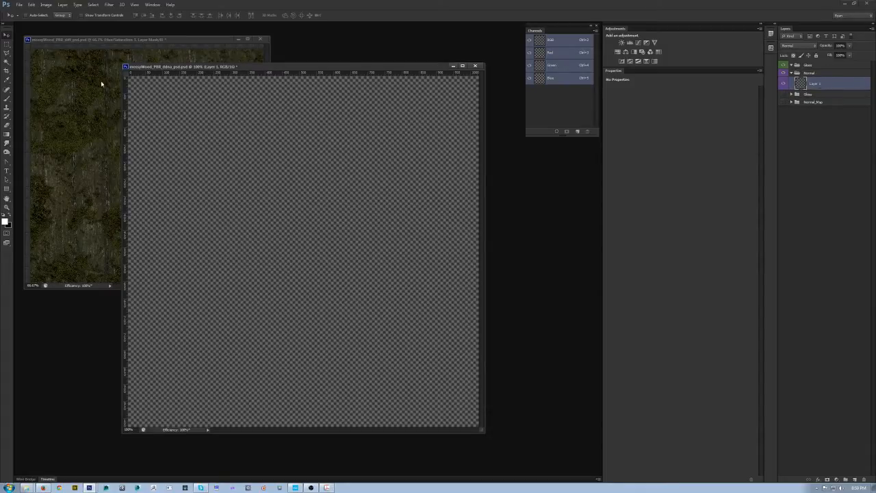
click(63, 4)
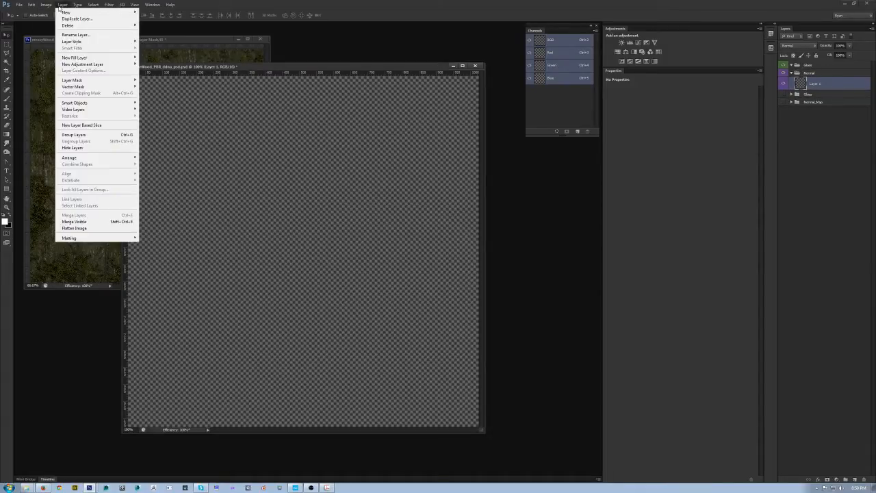
mouse_move(64, 14)
click(223, 9)
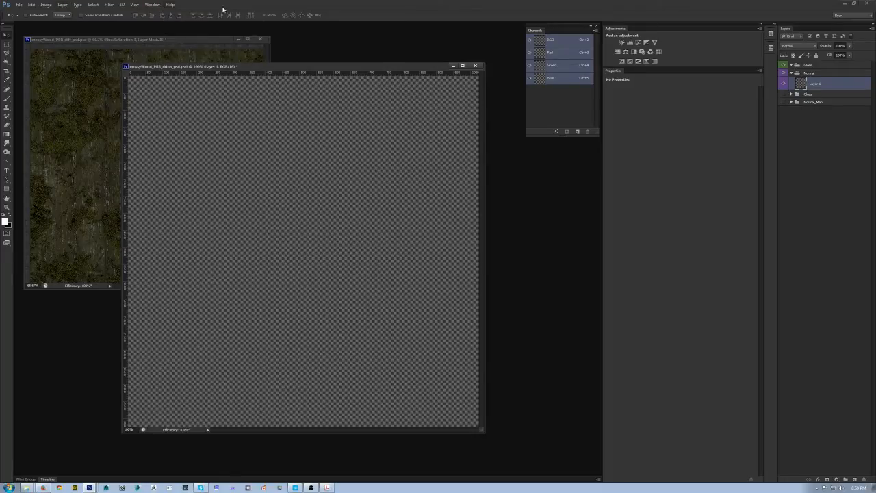
Set the foreground colour to RGB 128, 128, 255 and fill the new layer with it as a flat normal base.
click(5, 221)
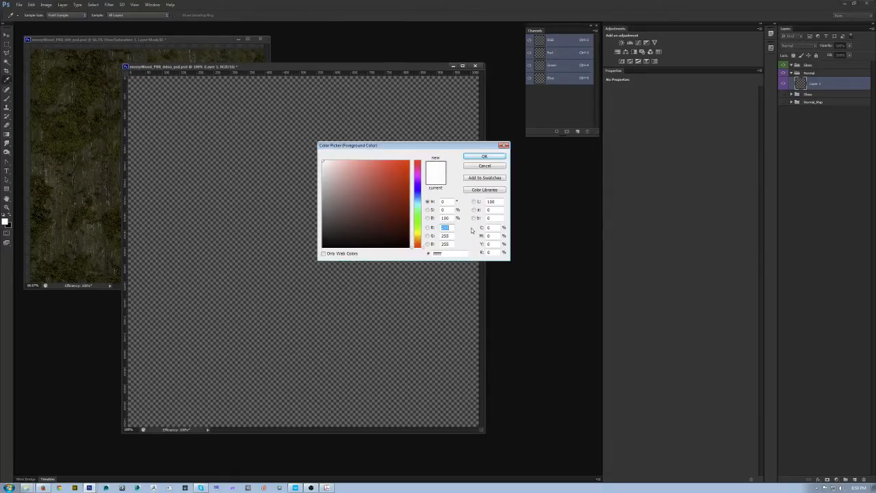
text(128)
key(Tab)
text(128)
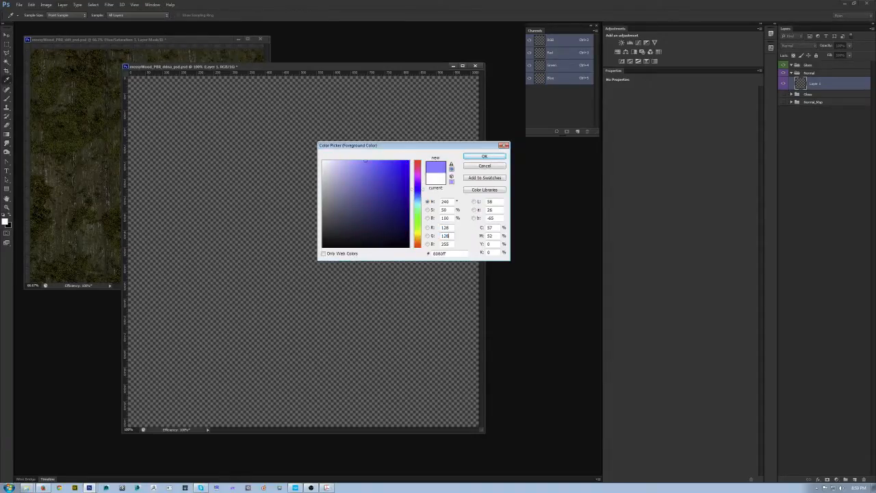
click(486, 156)
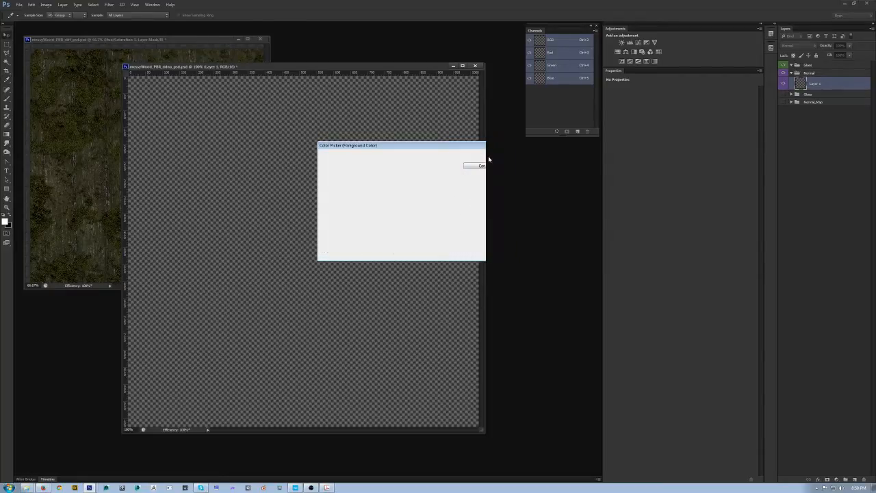
key(alt+BackSpace)
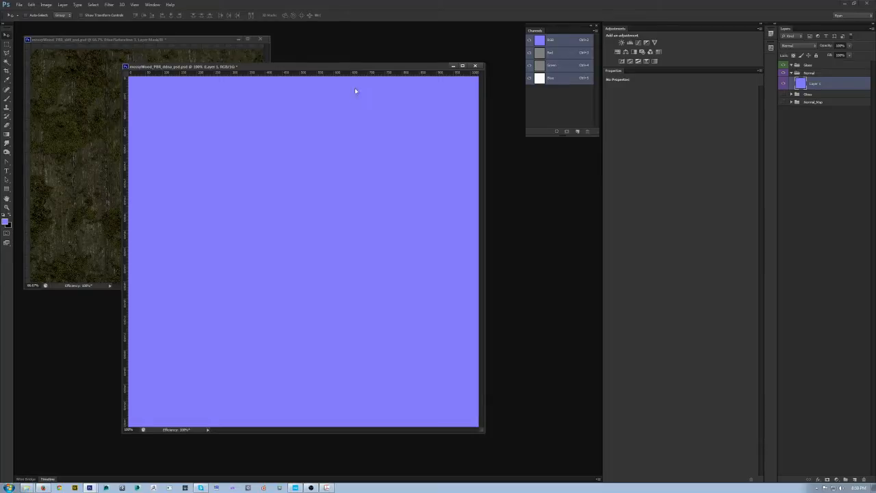
drag(346, 67, 351, 74)
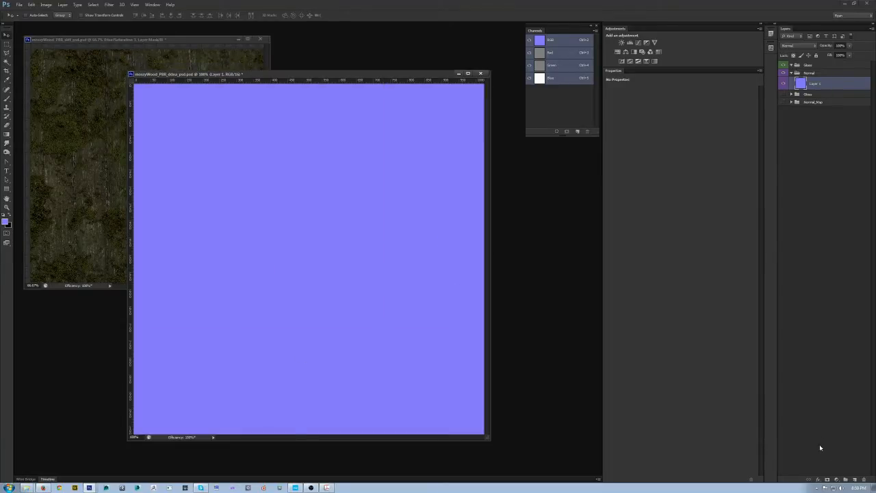
Add two groups inside the Normal group above the flat base layer and rename the lower one Wood.
key(ctrl+g)
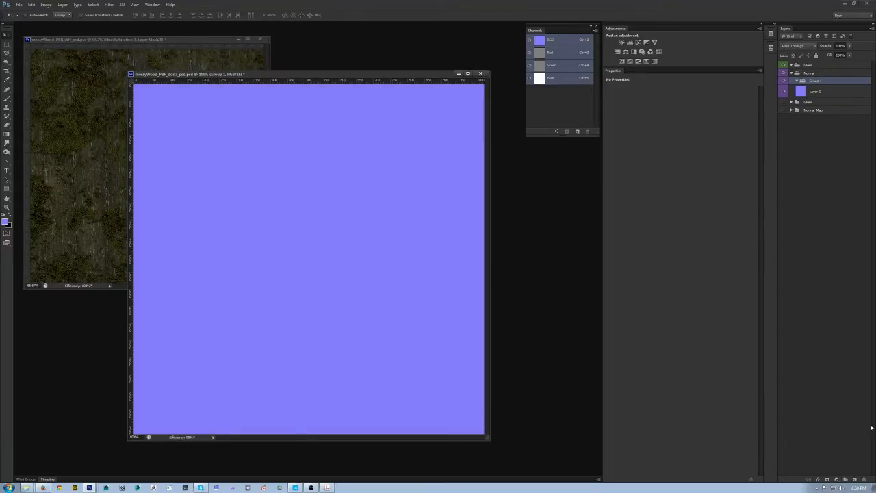
click(845, 479)
double_click(815, 89)
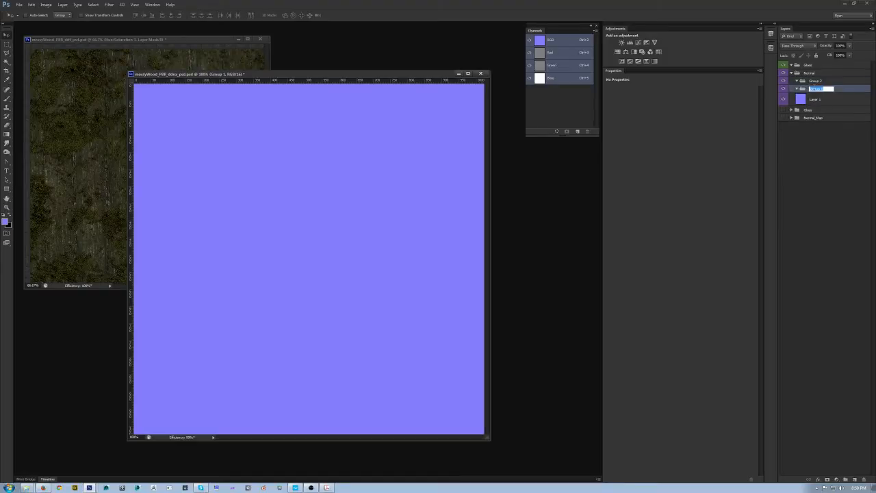
text(Wood)
key(Return)
Rename the group above Wood to Moss.
double_click(816, 80)
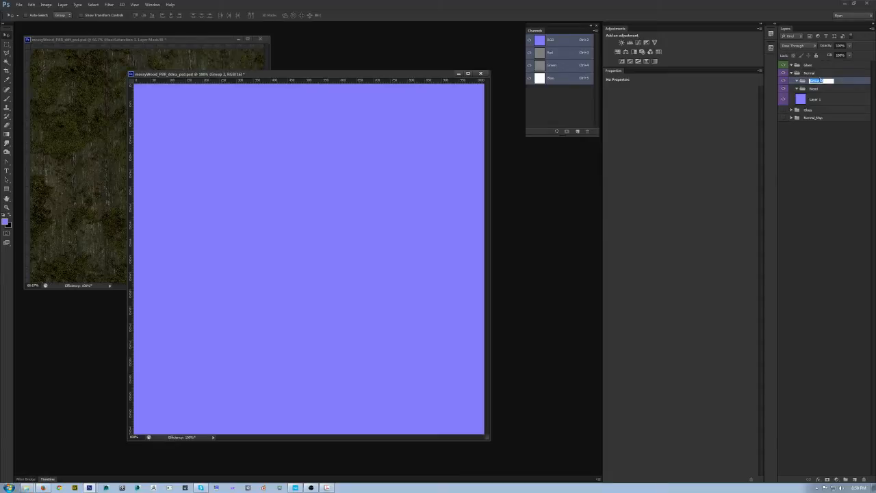
text(S)
key(Return)
double_click(817, 81)
key(Return)
Copy the board02 layer from the diffuse document into the Wood group of the ddna document.
click(815, 89)
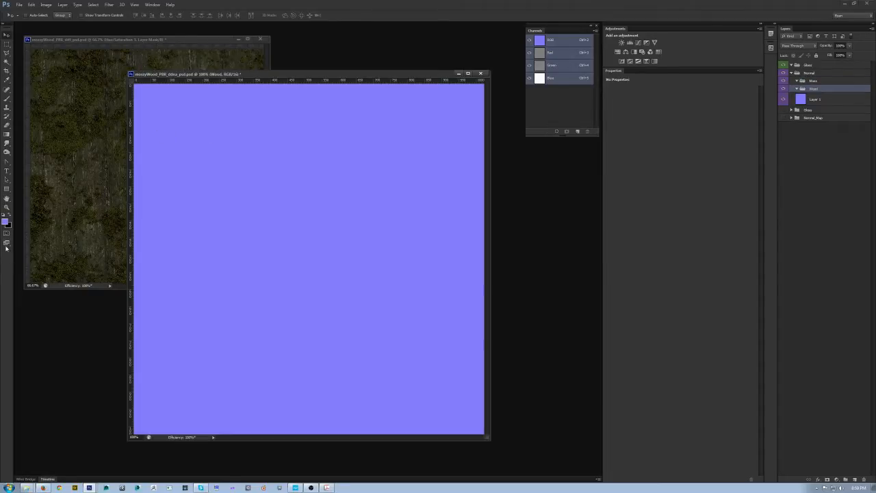
drag(268, 74, 276, 100)
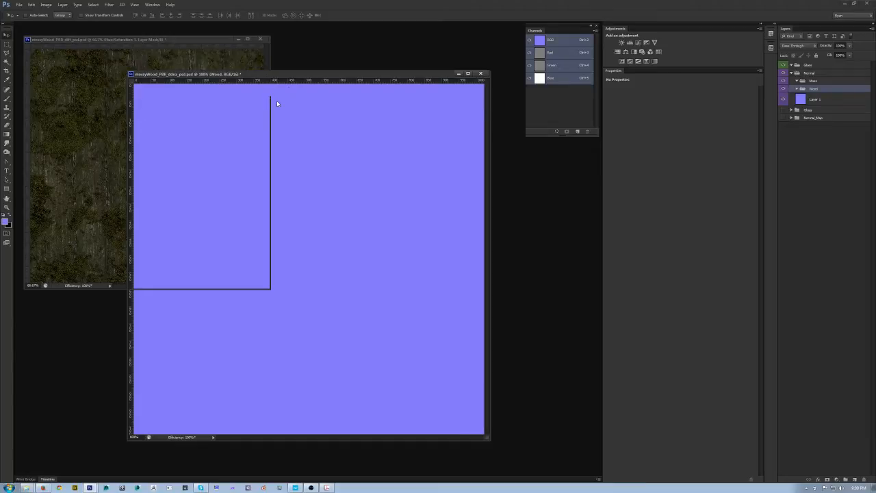
click(202, 41)
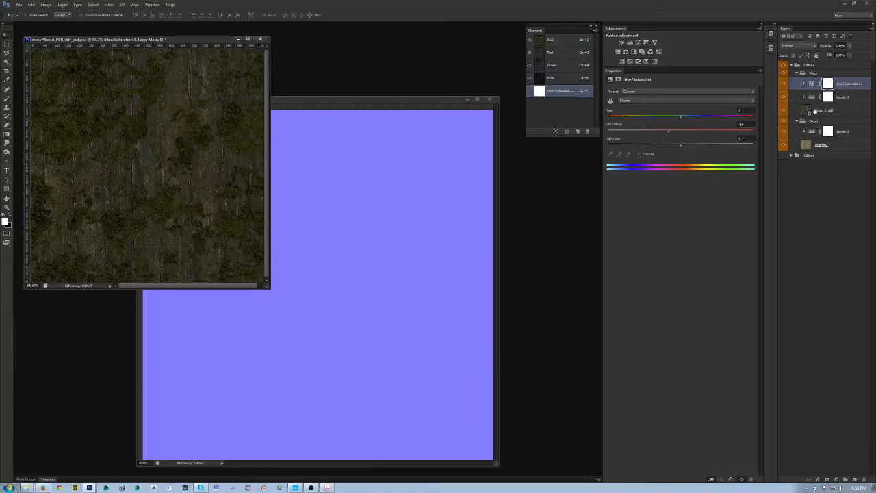
click(838, 143)
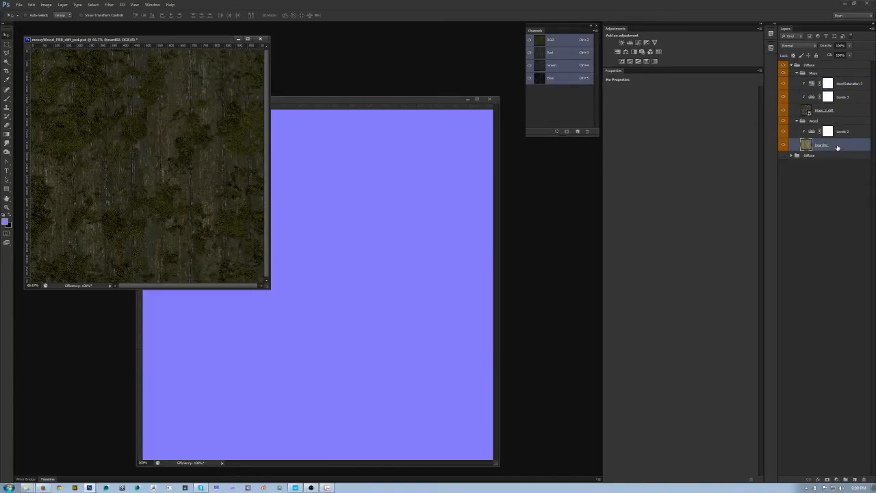
drag(843, 146, 404, 232)
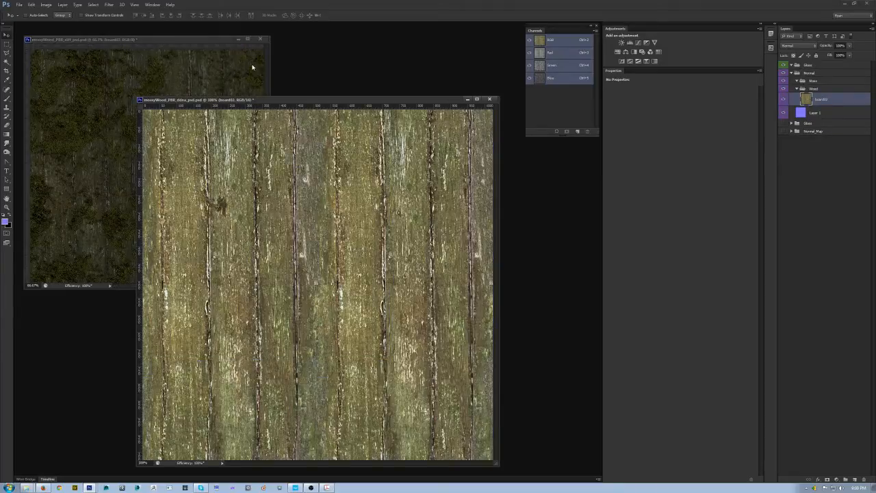
Copy the Moss_2_diff layer from the diffuse document into the ddna document's Moss group.
click(816, 81)
click(213, 40)
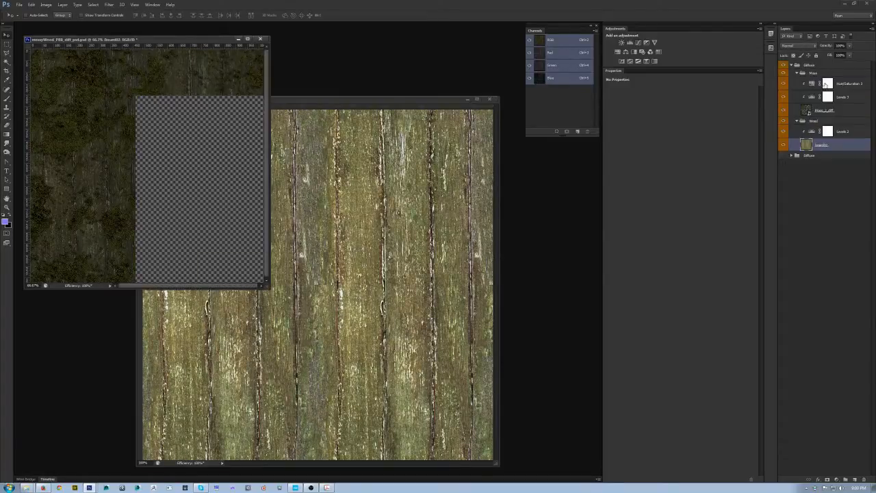
click(851, 111)
drag(850, 111, 331, 195)
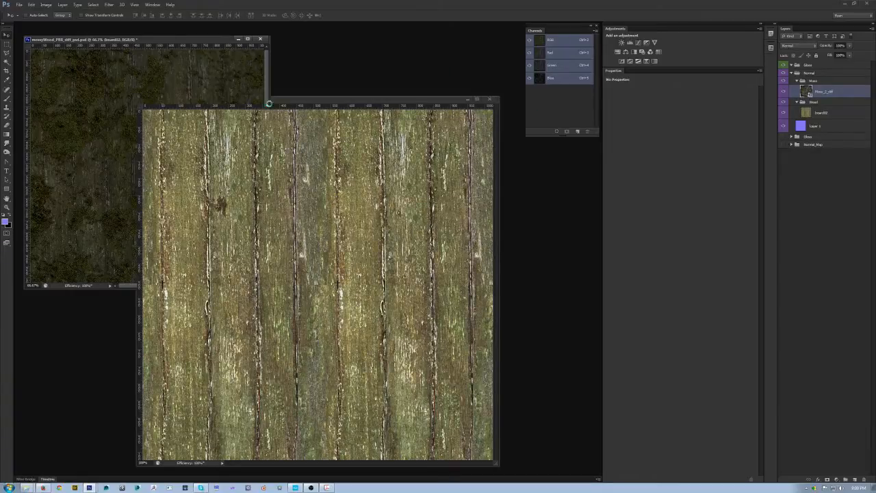
click(238, 40)
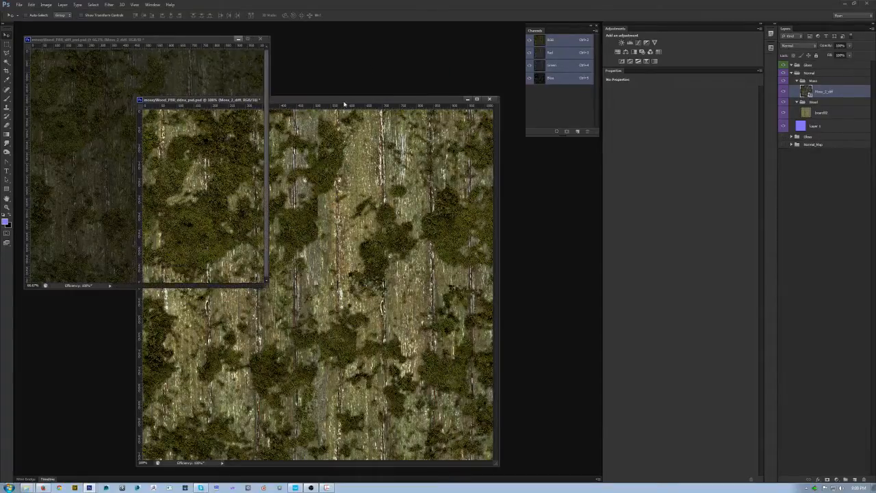
drag(341, 100, 334, 60)
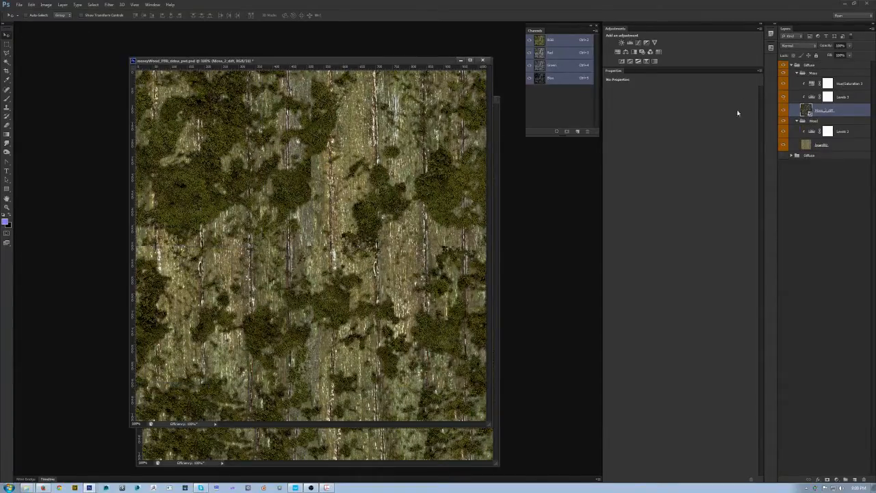
Hide the Moss_2_diff layer and desaturate the board02 layer with a Hue/Saturation adjustment at saturation -100.
click(841, 116)
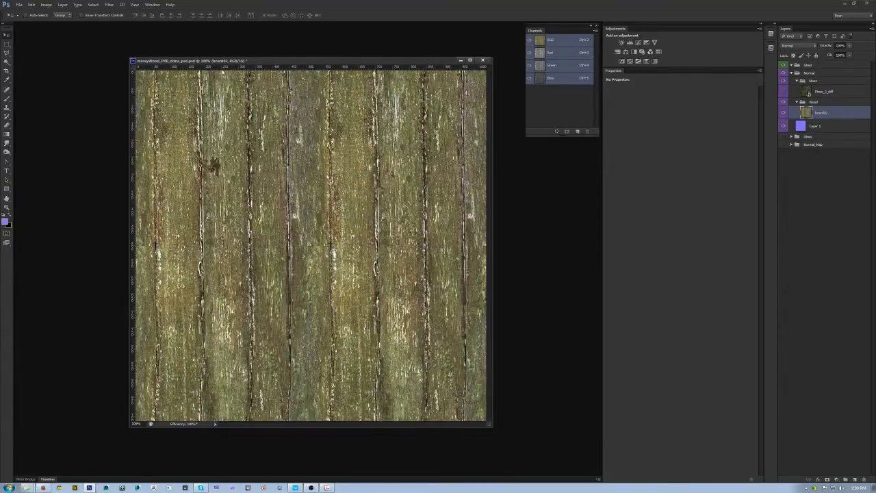
drag(269, 63, 260, 70)
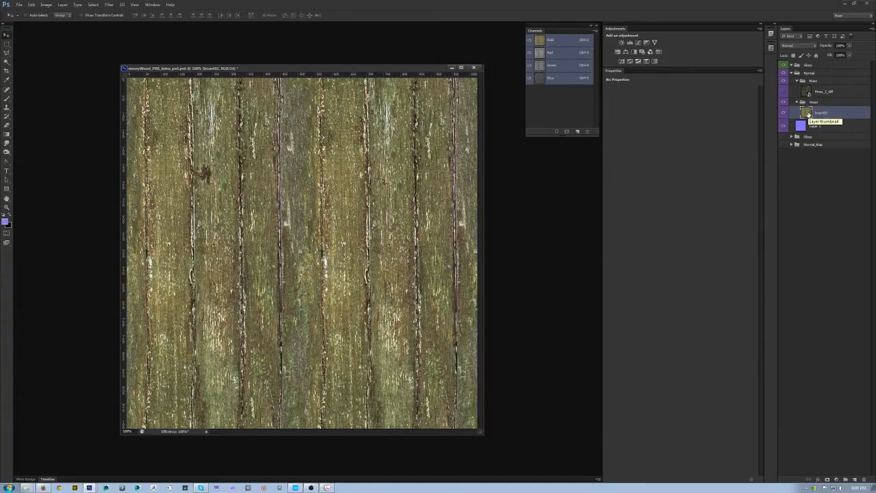
key(ctrl+u)
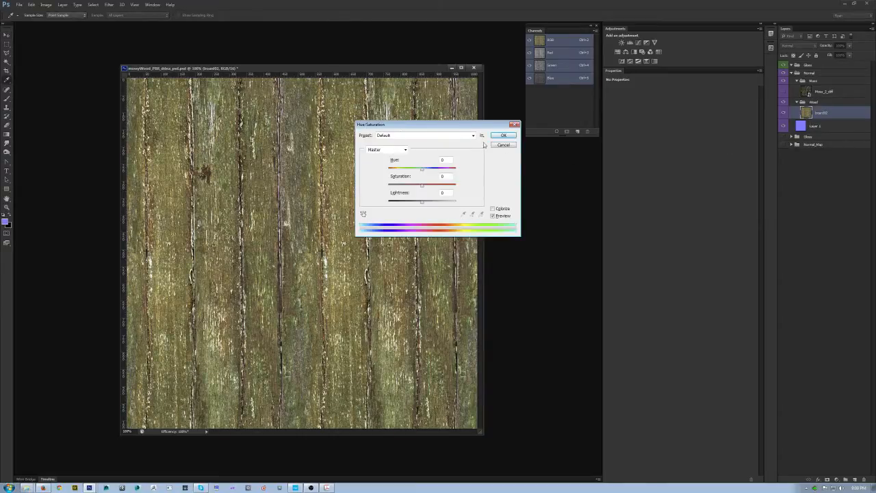
click(503, 145)
click(46, 5)
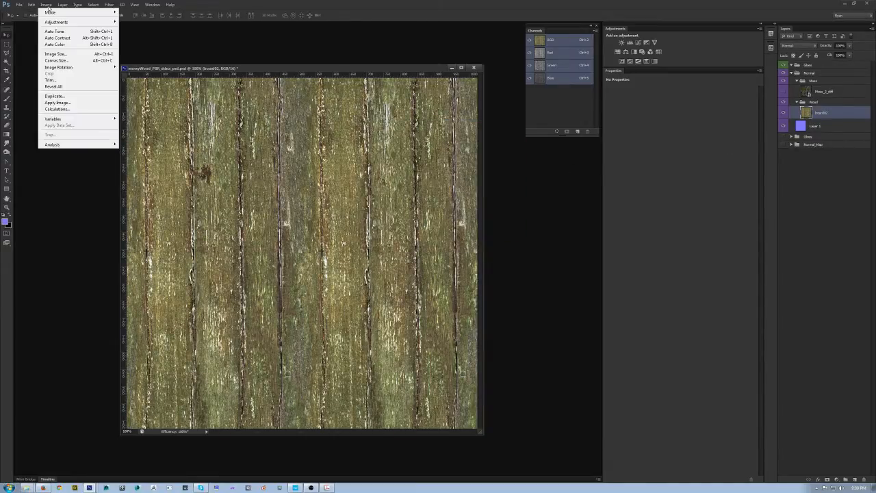
mouse_move(69, 22)
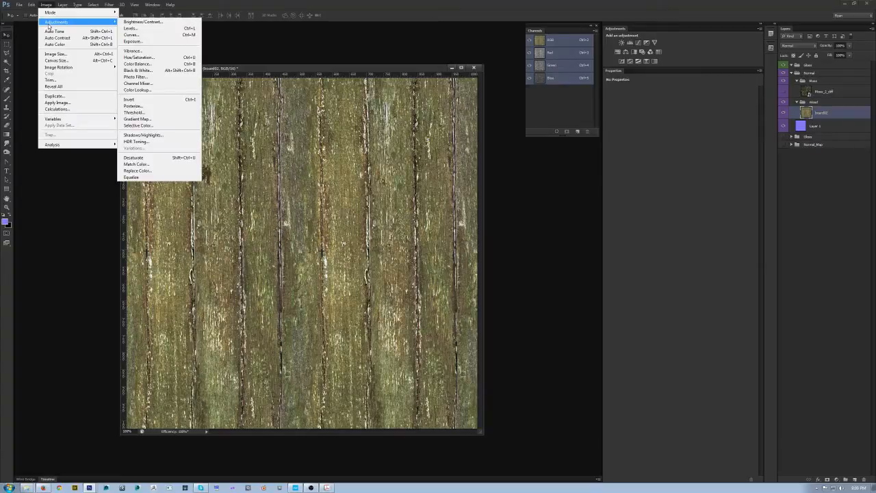
click(168, 58)
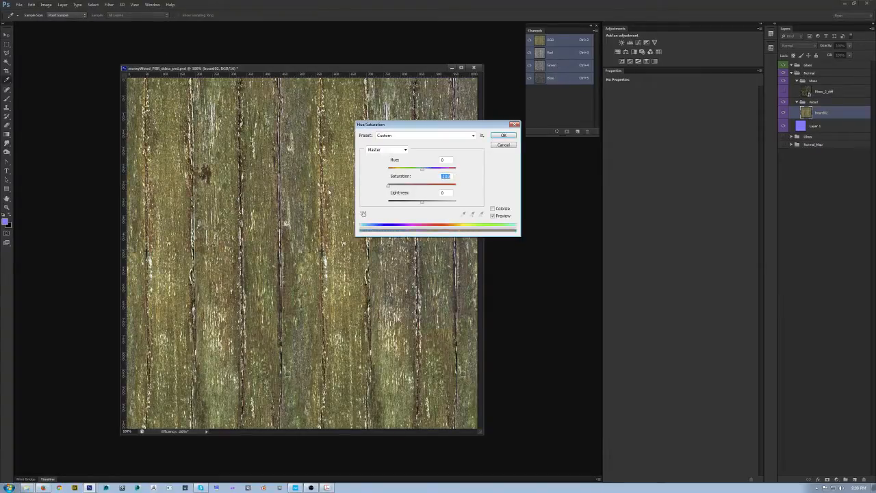
click(503, 136)
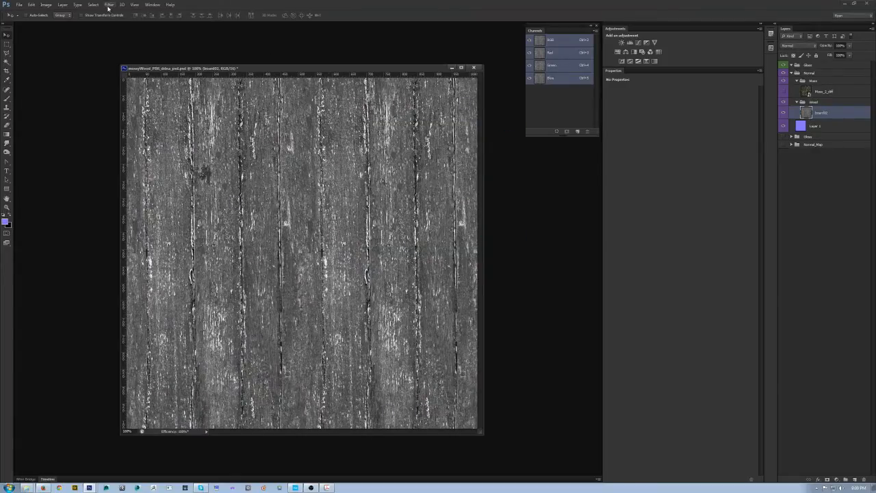
Duplicate the greyscale board02 layer and hide the original, keeping the upper copy selected.
click(109, 4)
mouse_move(115, 99)
click(839, 118)
key(ctrl+j)
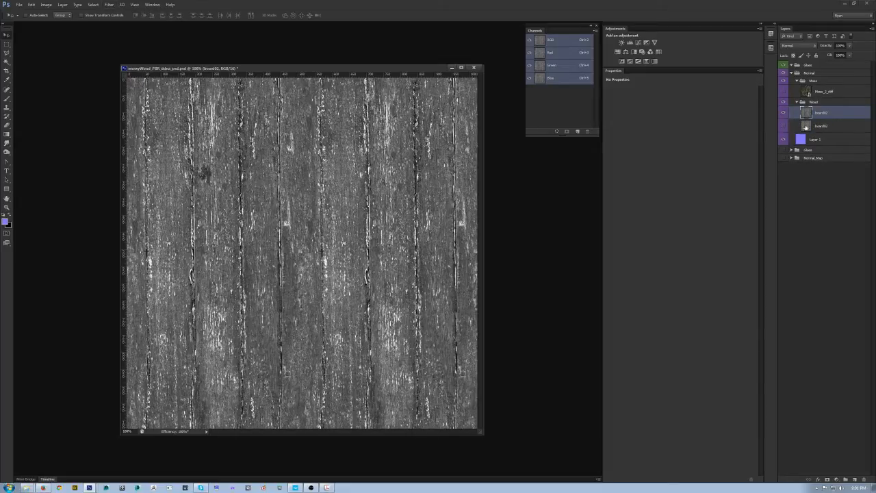
click(832, 127)
key(alt+bracketright)
Convert the upper board02 copy to a normal map with the NVIDIA NormalMapFilter at scale 50.
click(108, 5)
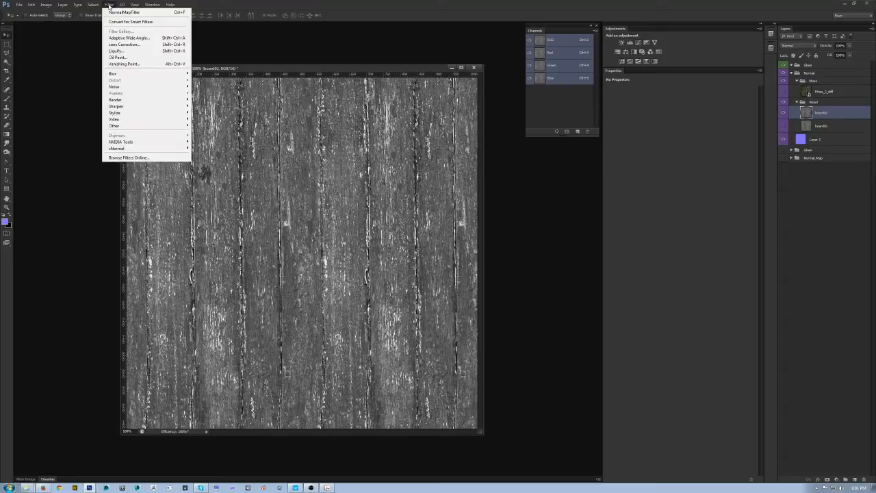
mouse_move(147, 142)
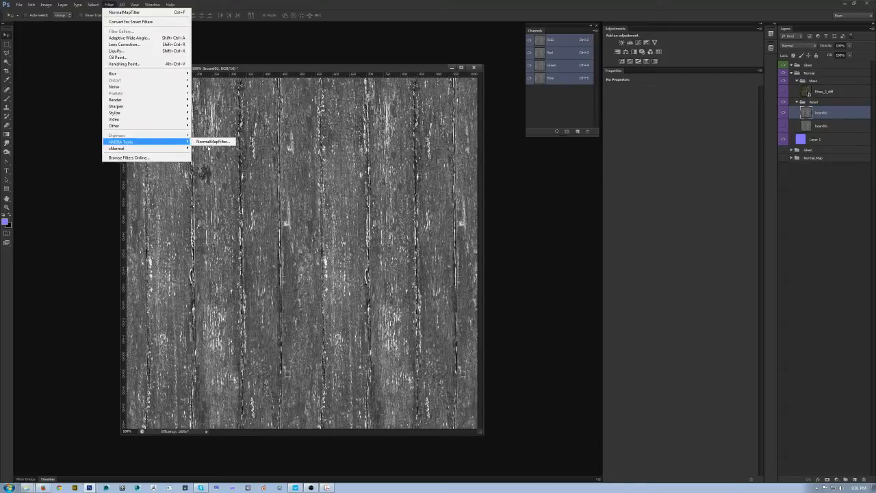
click(210, 141)
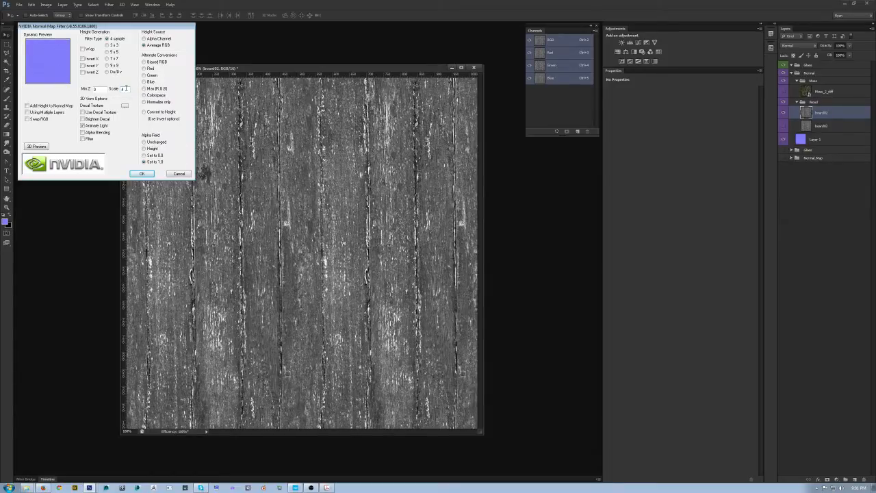
drag(124, 29, 312, 183)
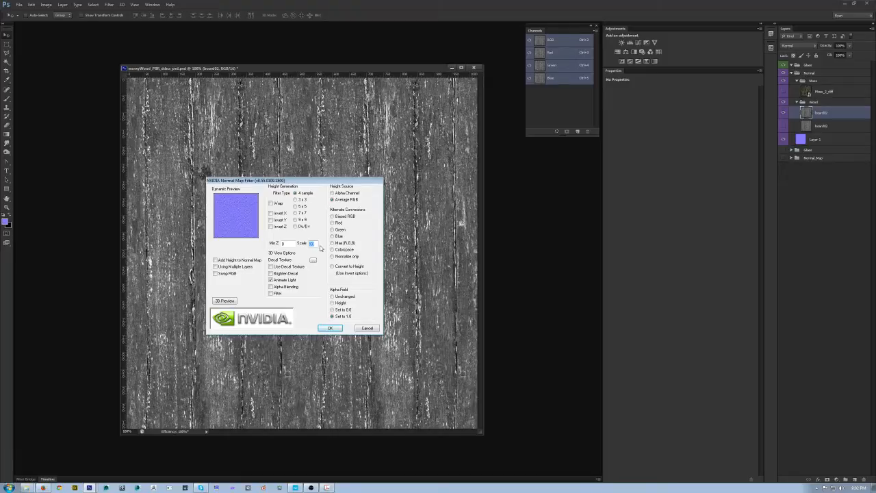
text(50)
click(330, 328)
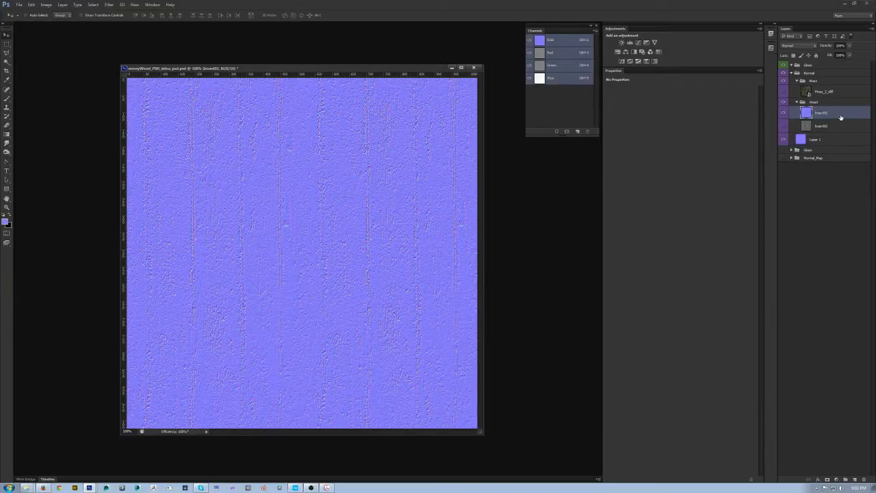
Compare the board02 normal map with the flat base layer by hiding and showing it.
click(832, 141)
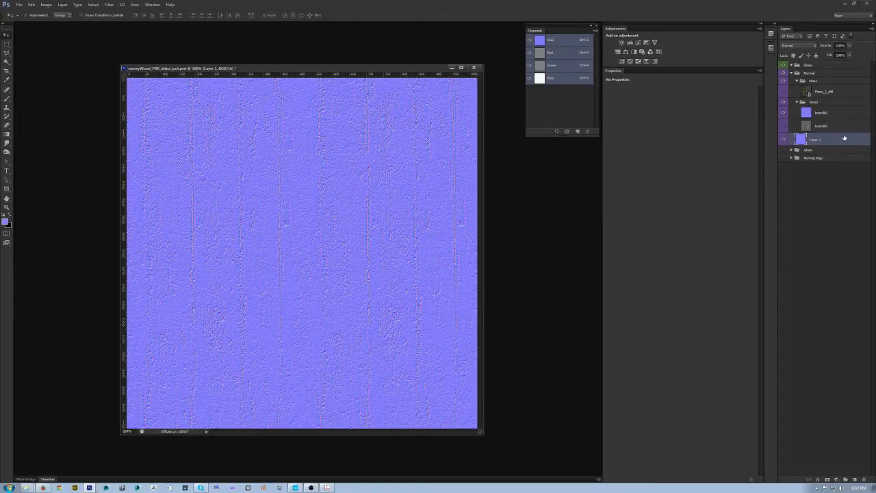
click(782, 150)
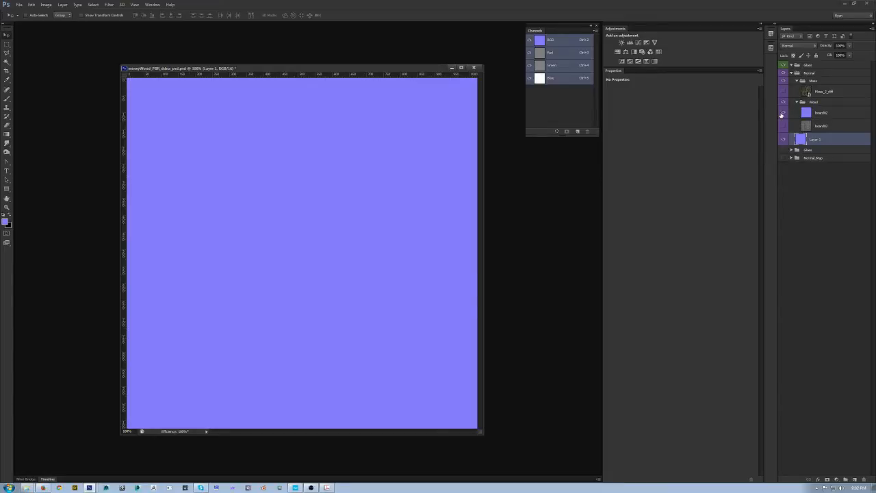
click(782, 113)
Lower the opacity of the board02 normal map layer to about 40%.
click(849, 113)
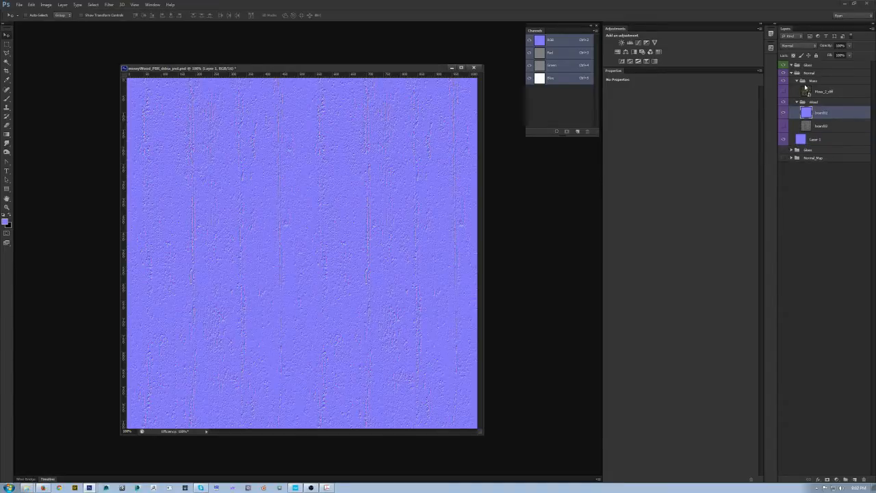
click(849, 45)
click(848, 54)
drag(831, 49, 830, 49)
key(ctrl+shift+s)
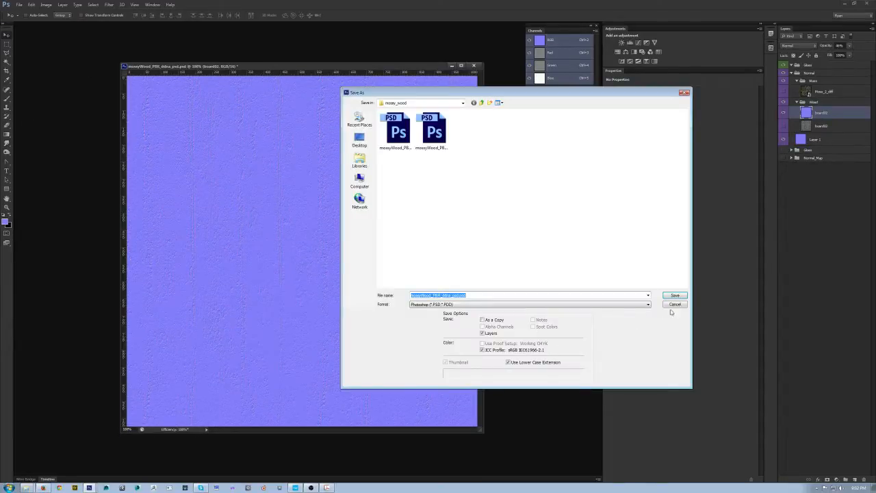
click(674, 305)
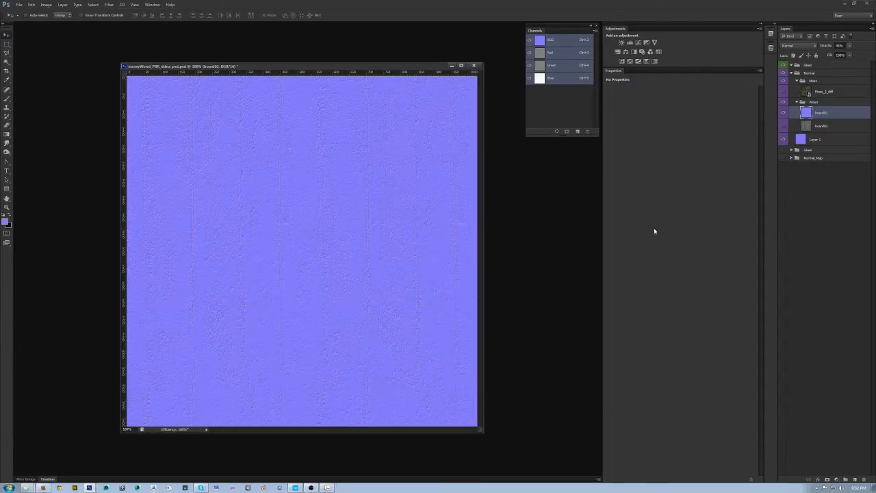
Add a black alpha channel to the document and return to the RGB composite view.
click(577, 132)
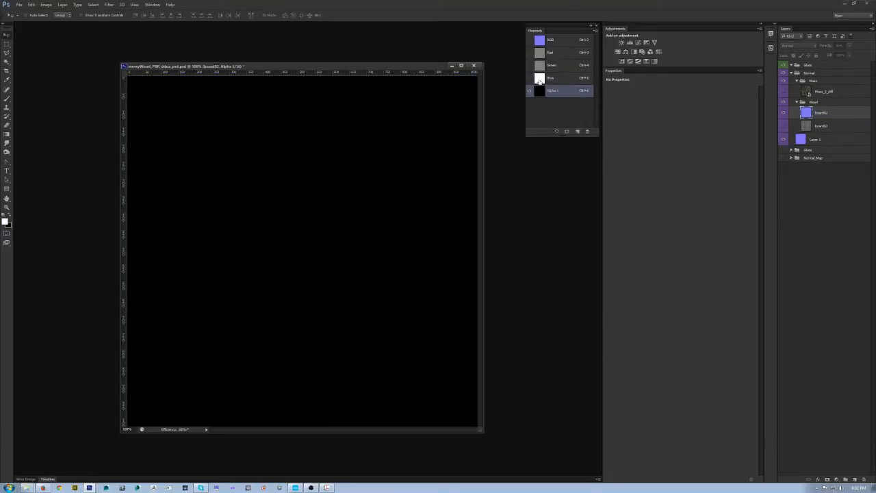
click(566, 42)
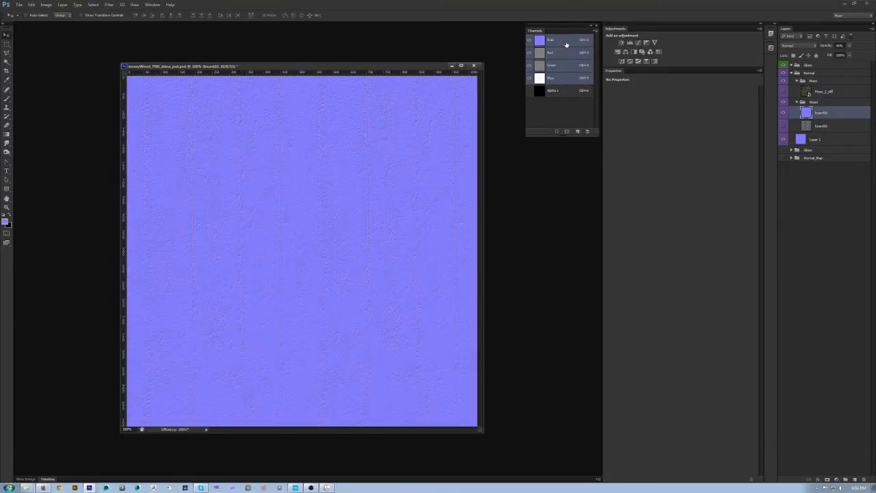
click(552, 91)
click(561, 41)
Save a copy in CryTIFPlugin format as mossyWood_PBR2_ddna.tif in the mossy_wood folder.
key(ctrl+shift+s)
click(472, 305)
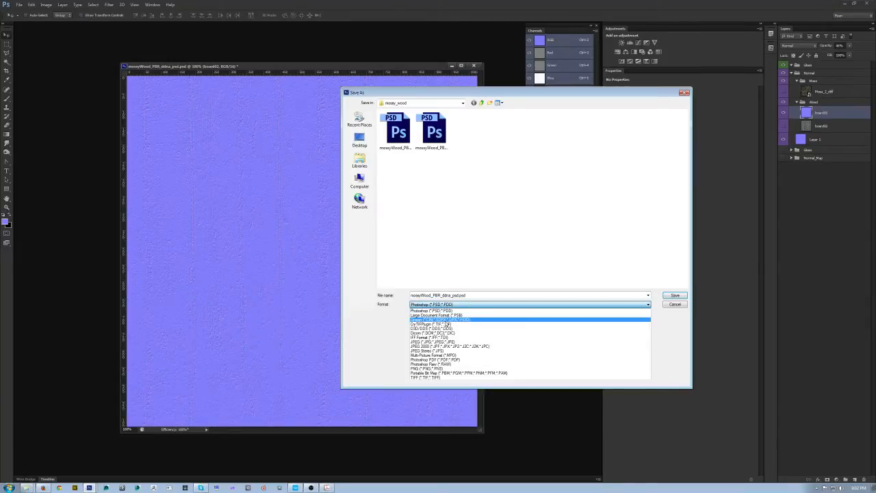
click(448, 319)
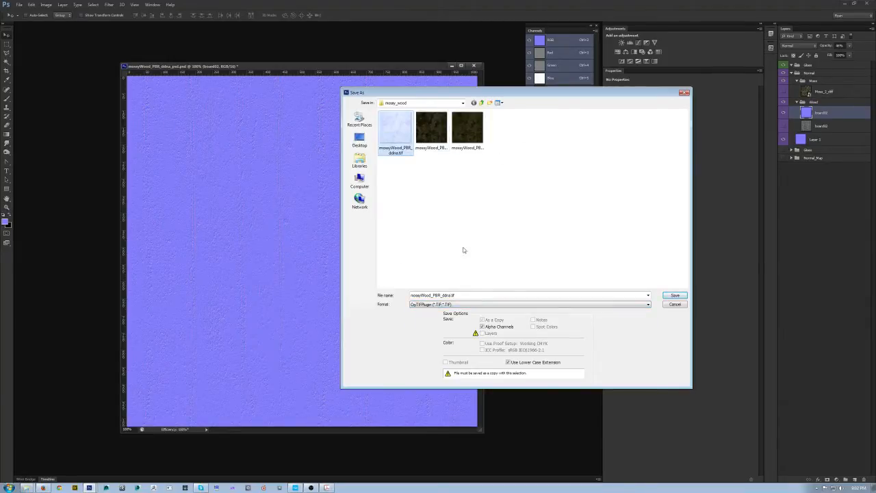
click(440, 295)
click(440, 295)
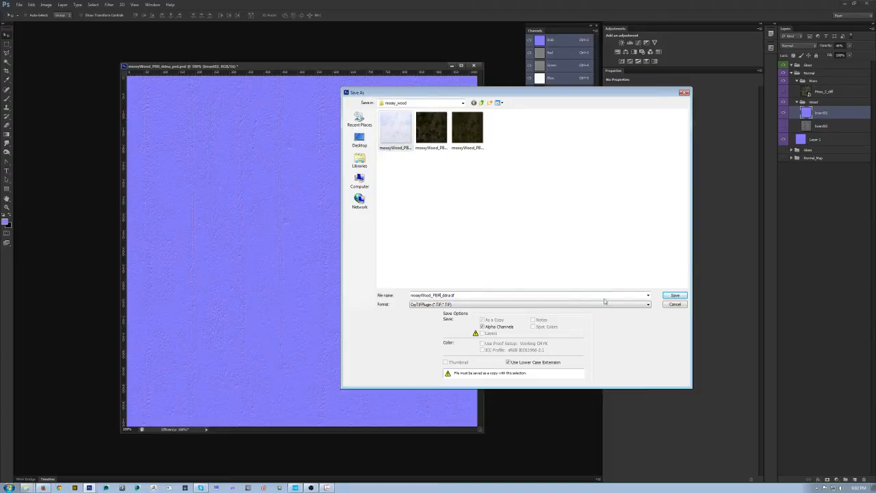
text(2)
click(675, 295)
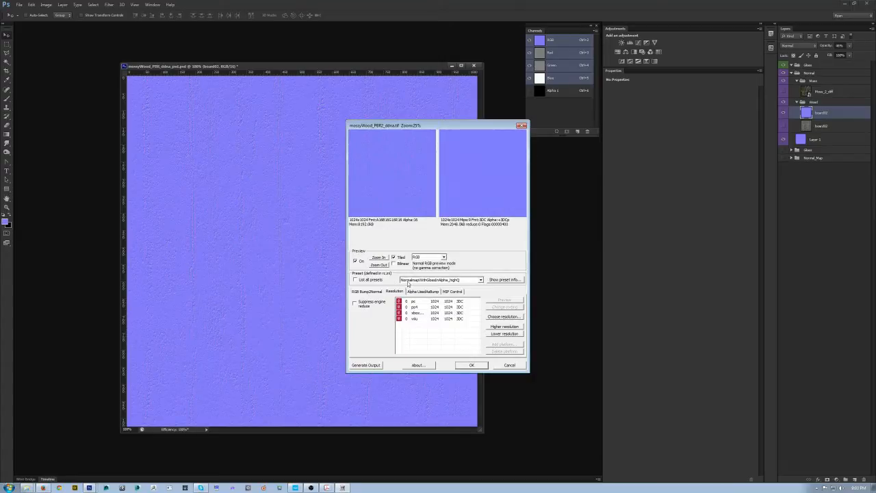
Apply the NormalmapWithGlossInAlpha_highQ preset and complete the CryTIF export.
click(406, 281)
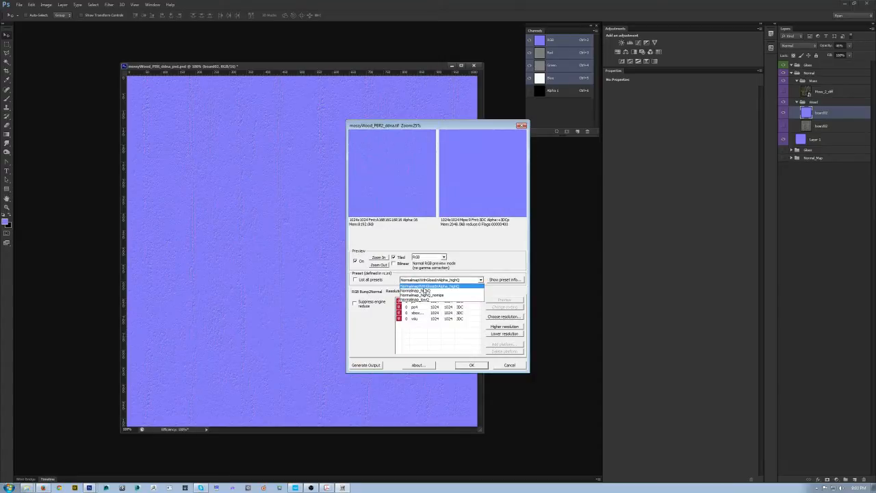
click(423, 287)
click(471, 365)
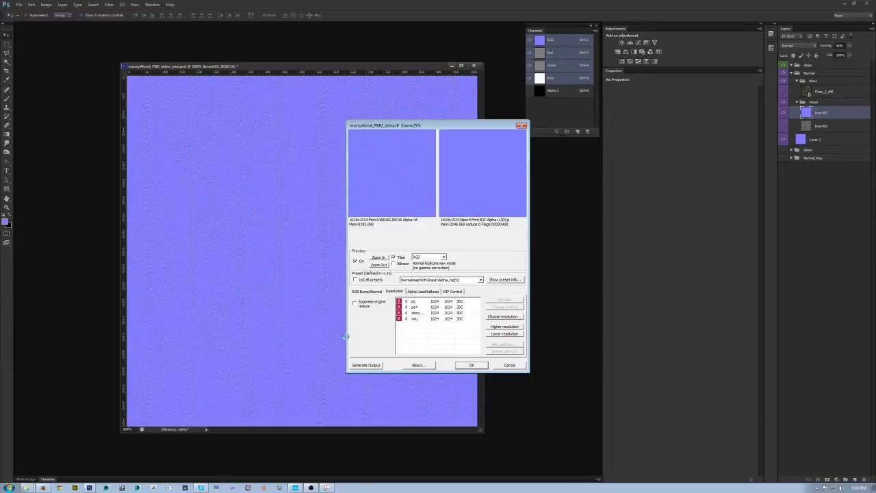
Switch to CRYENGINE Sandbox and set material_1's diffuse and specular colors to black (0,0,0).
click(295, 487)
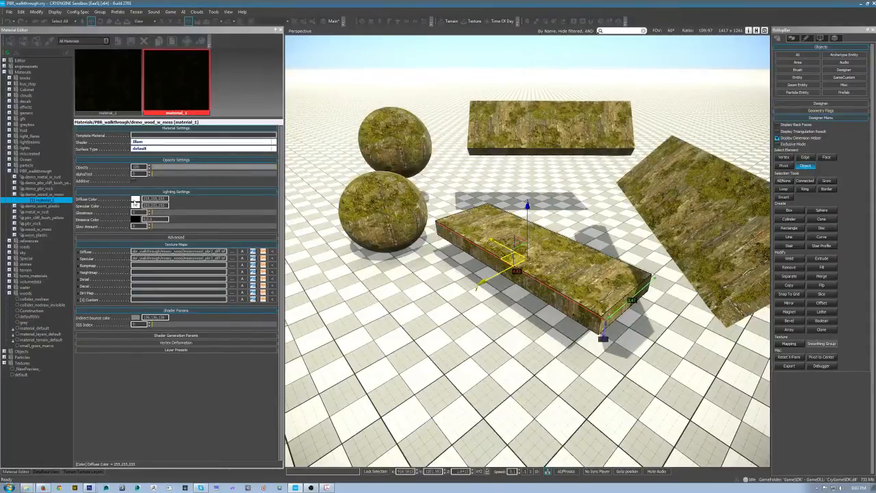
click(135, 200)
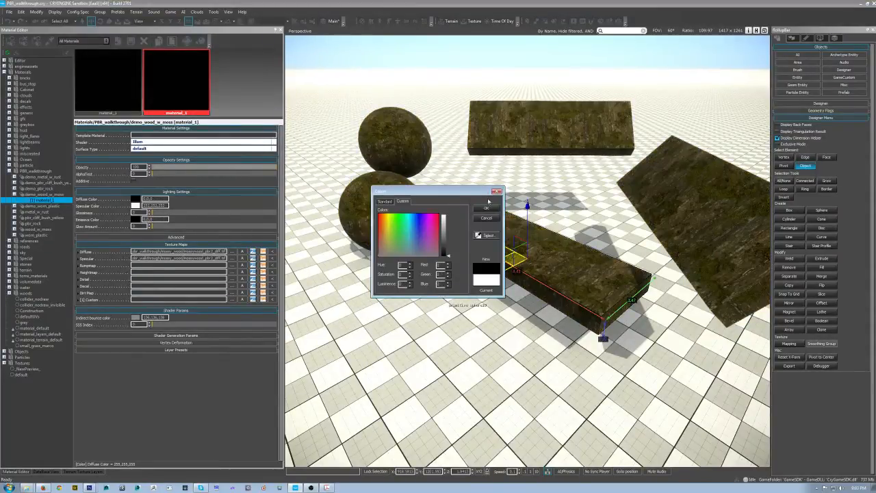
click(486, 207)
click(135, 206)
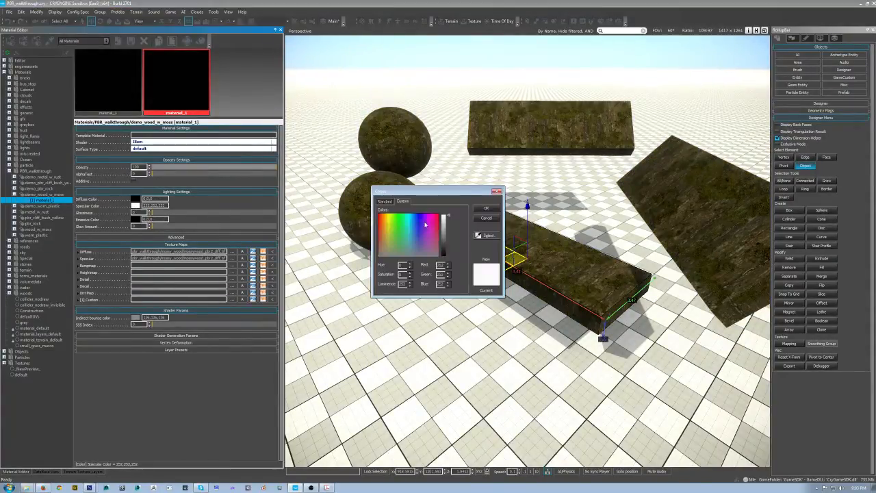
click(484, 208)
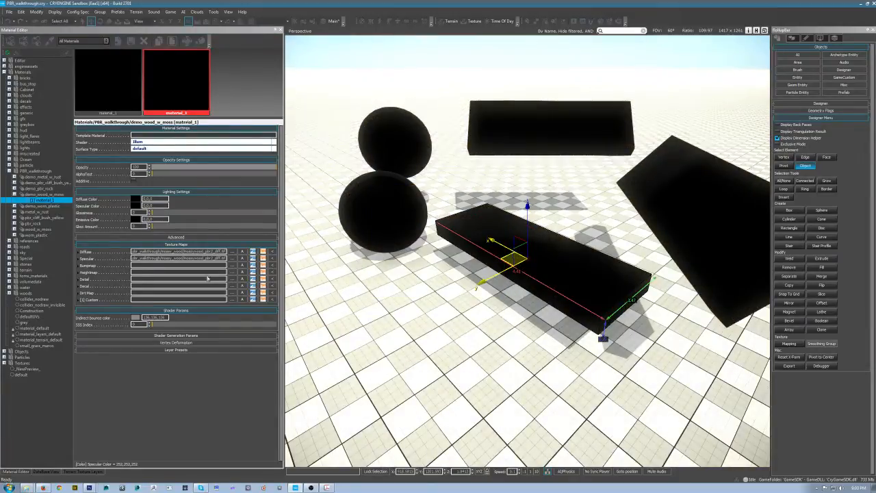
Assign mossyWood_PBR2_ddna.tif as the material's Bumpmap texture.
click(234, 266)
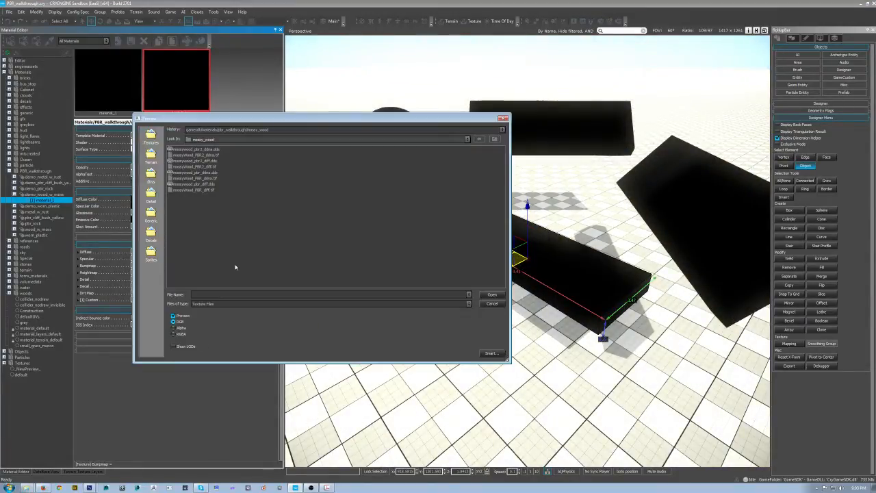
click(192, 156)
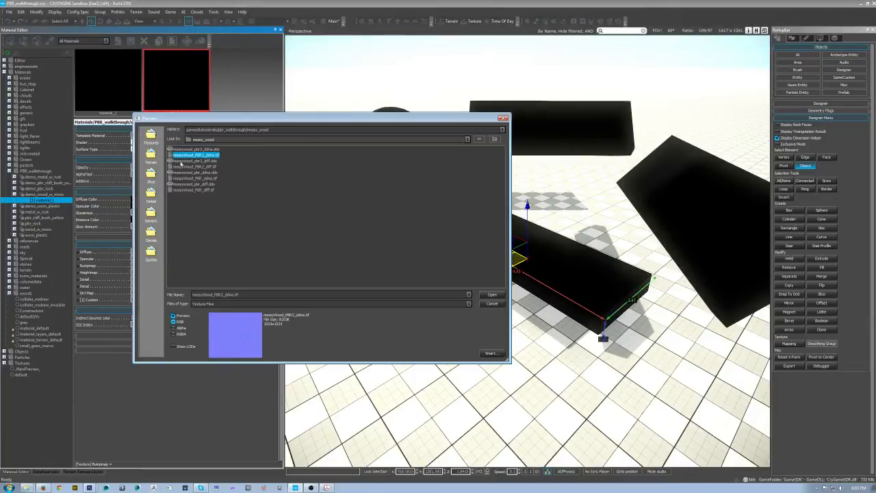
click(489, 294)
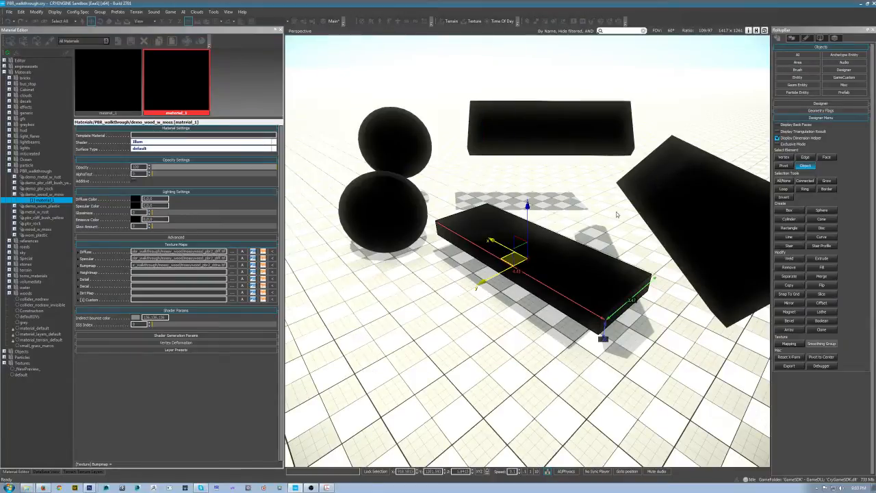
Deselect the plank and examine the normal map's surface relief on it up close.
scroll(577, 263, up, 2)
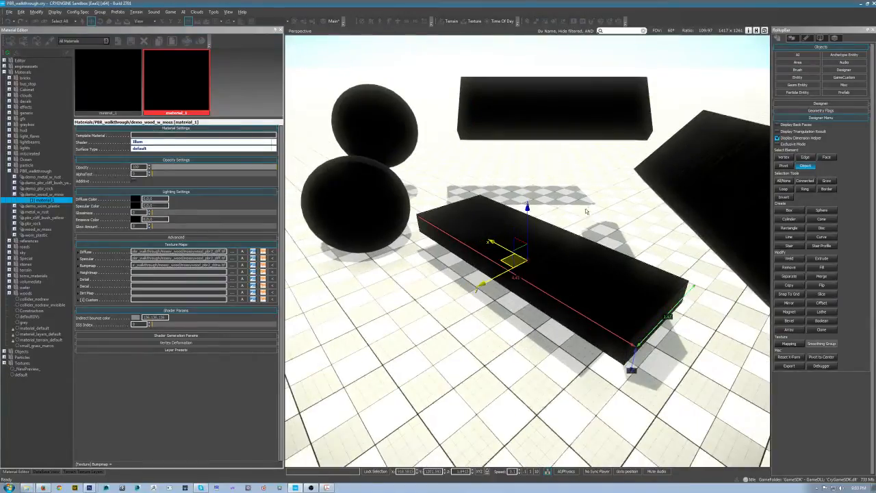
alt+middle_drag(586, 212, 438, 185)
scroll(650, 308, up, 3)
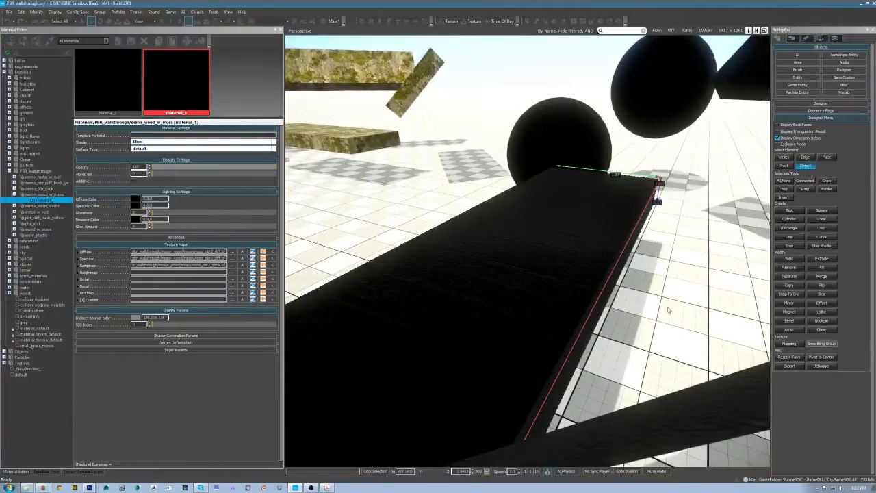
click(668, 309)
alt+middle_drag(668, 309, 540, 325)
right_drag(678, 278, 665, 278)
right_drag(545, 289, 602, 308)
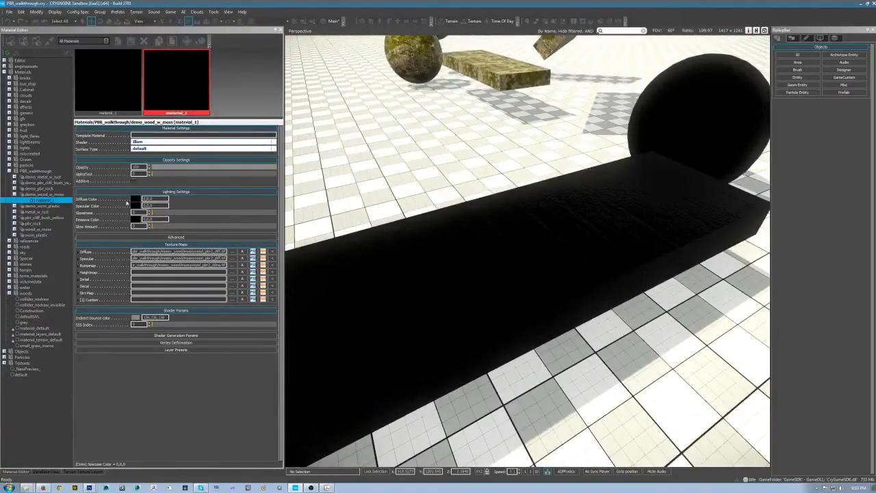
click(135, 199)
mouse_move(444, 251)
mouse_down()
mouse_move(444, 225)
mouse_move(444, 256)
mouse_up()
click(483, 220)
Examine how light picks out the bump detail on the black plank from low viewing angles.
right_drag(413, 305, 360, 279)
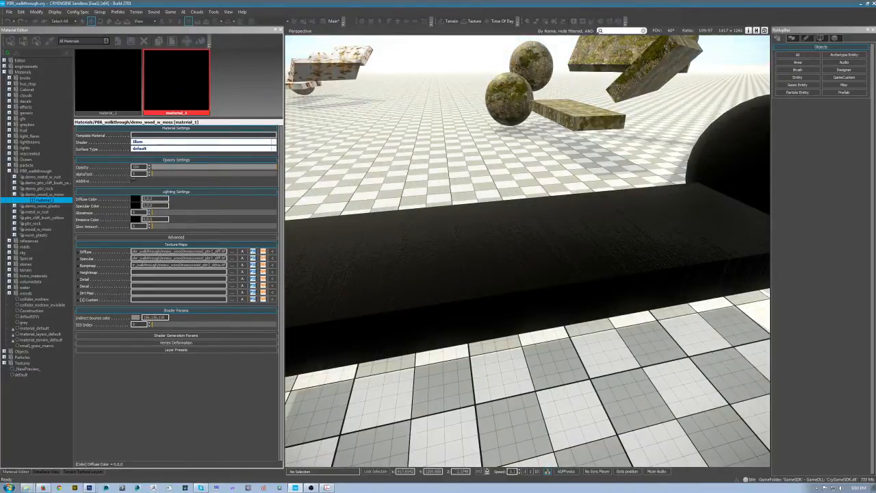
right_drag(521, 150, 487, 151)
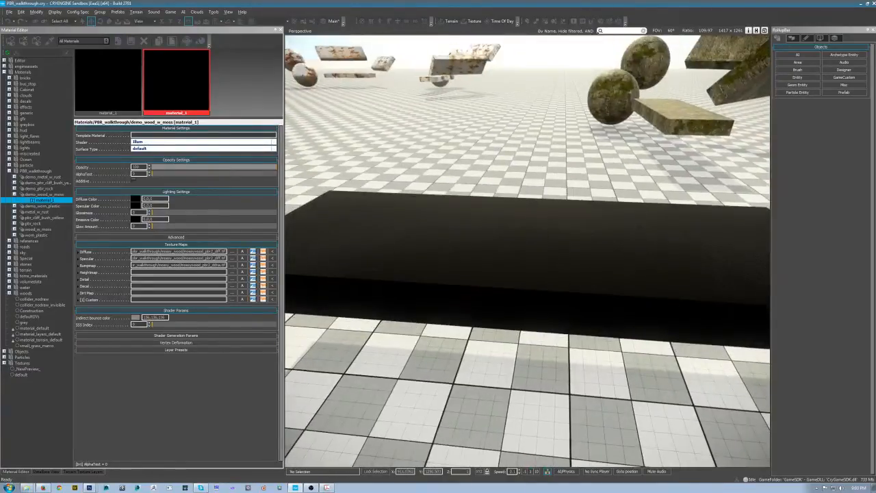
scroll(521, 149, up, 3)
mouse_move(539, 210)
right_down()
mouse_move(518, 197)
mouse_move(511, 211)
mouse_move(548, 190)
mouse_move(604, 195)
mouse_move(626, 213)
mouse_move(613, 193)
mouse_move(617, 209)
mouse_move(537, 209)
right_up()
Switch to Photoshop, delete the converted normal map layer in the Wood group, and show and duplicate the greyscale board layer.
key(alt+Tab)
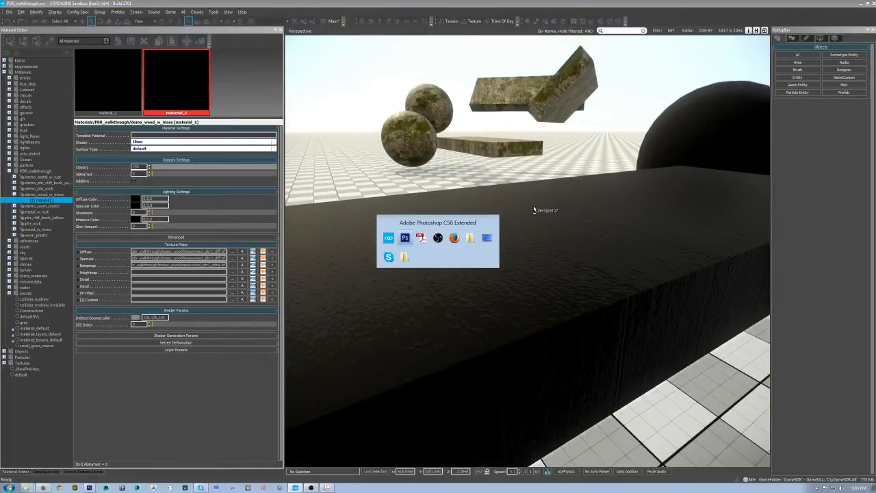
click(409, 235)
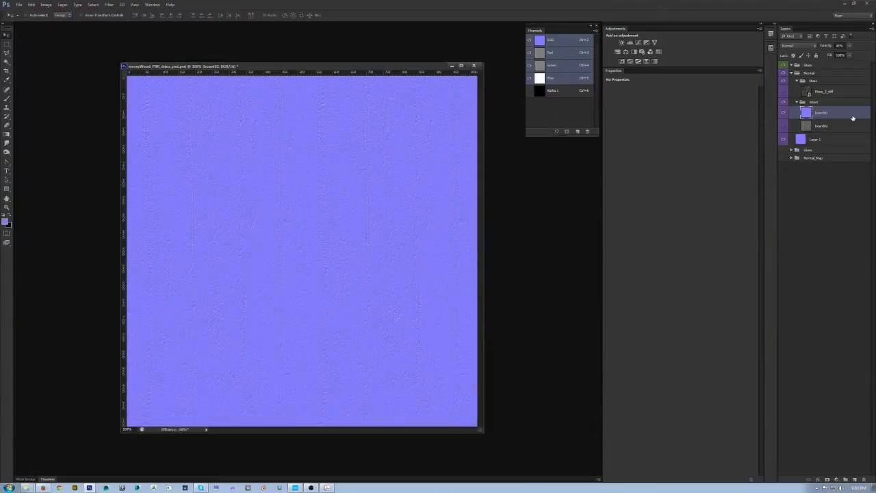
drag(853, 118, 864, 479)
click(784, 113)
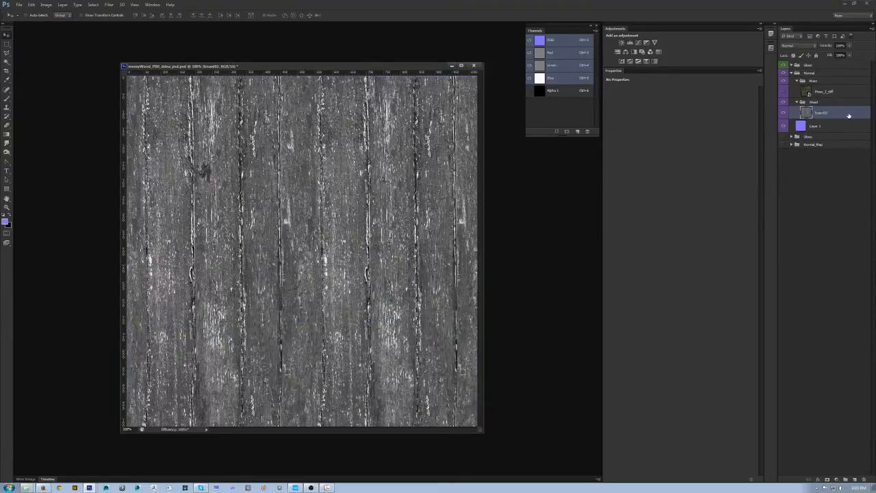
key(ctrl+j)
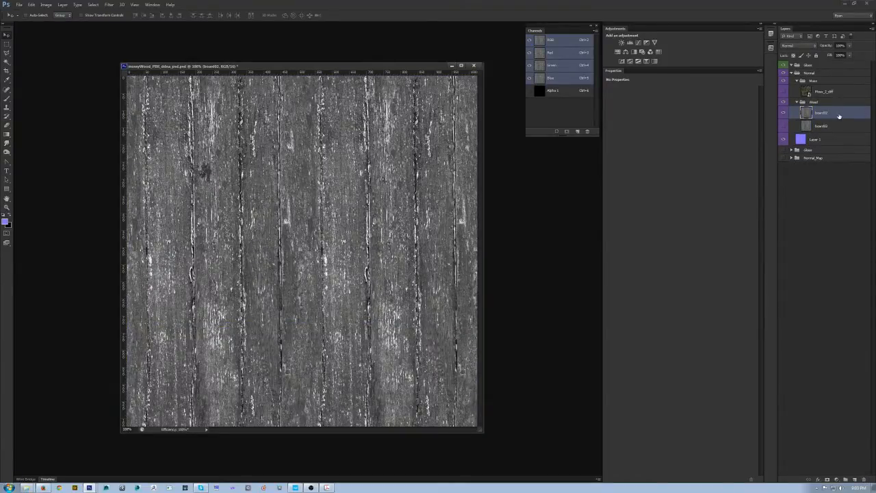
Convert the duplicated board layer with the NVIDIA normal map filter at scale 4 and reduce the layer's opacity.
click(108, 4)
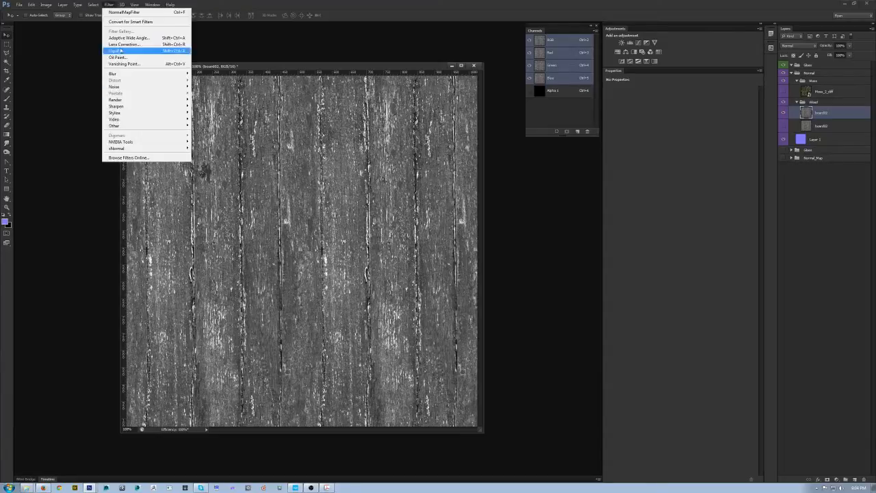
mouse_move(164, 141)
click(210, 142)
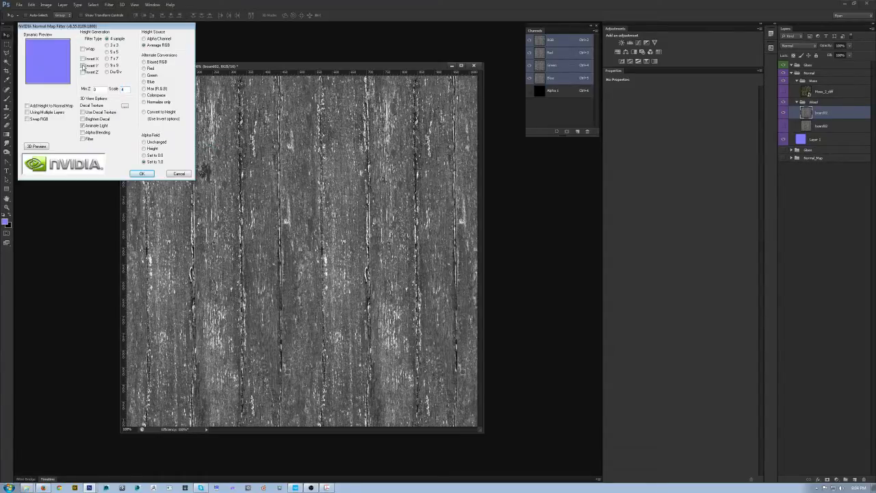
click(142, 173)
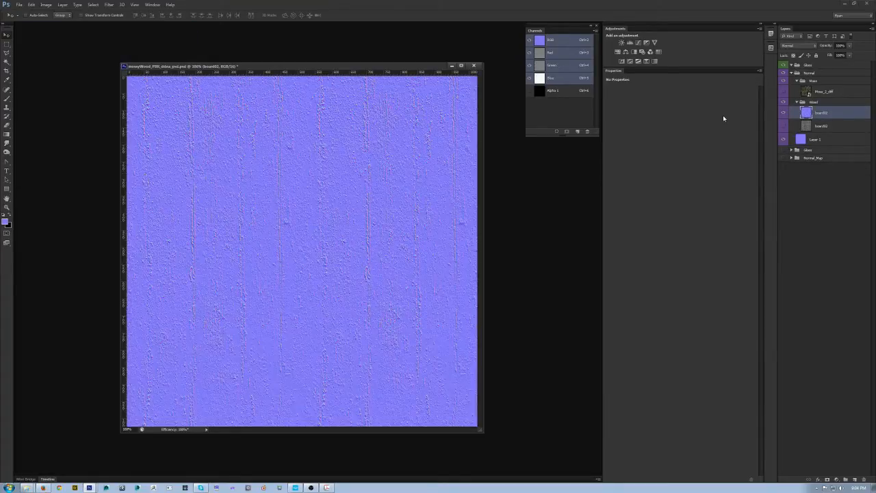
click(848, 45)
click(354, 303)
Save a copy in CryTIFPlugin format over mossyWood_PBR2_ddna.tif, keeping the NormalmapWithGlossInAlpha_highQ preset.
key(ctrl+shift+s)
click(439, 305)
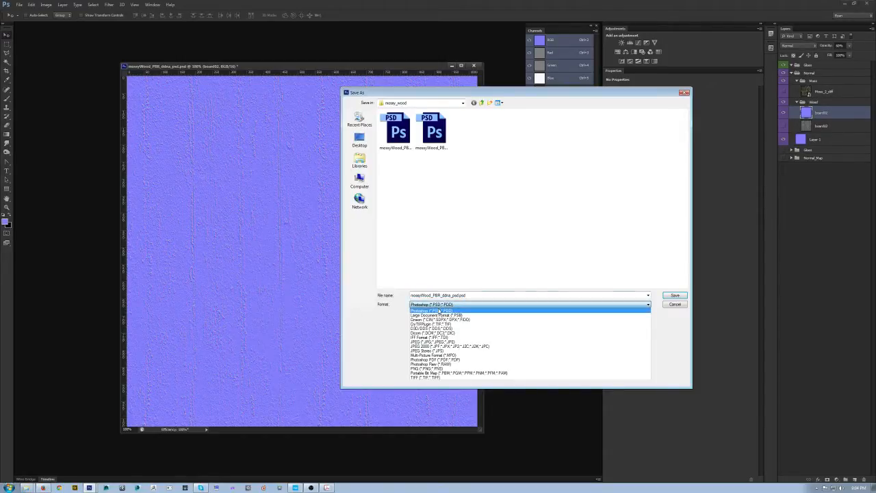
click(444, 324)
click(477, 130)
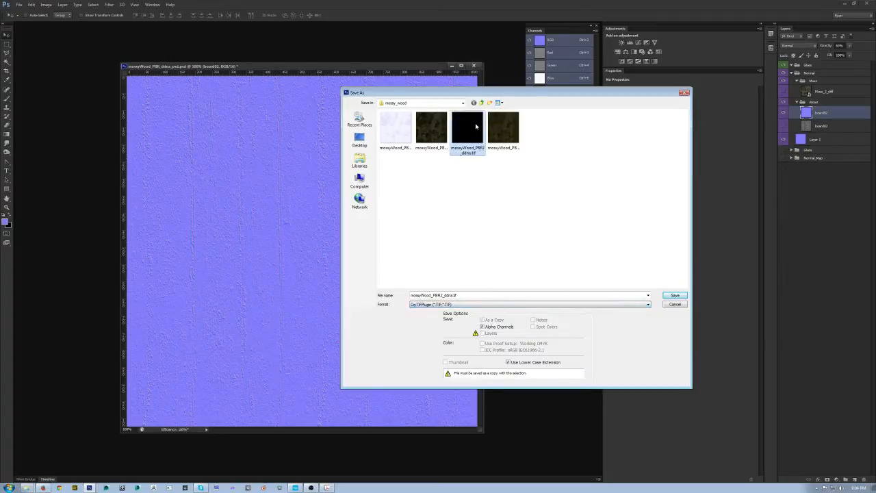
click(671, 296)
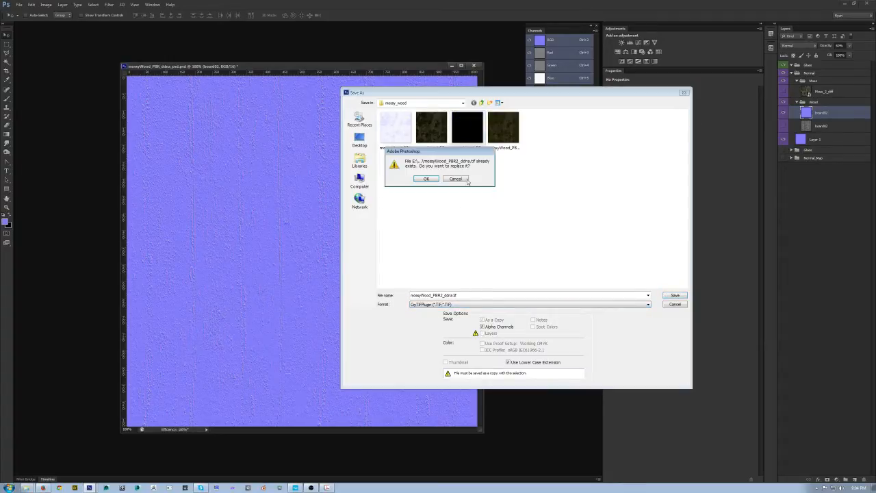
click(421, 179)
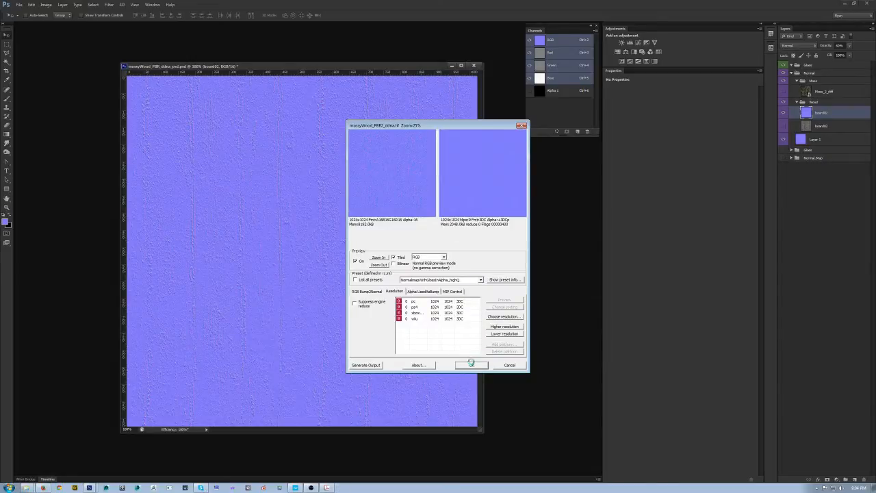
Switch to CRYENGINE Sandbox and examine the updated normal map's relief on the plank from several angles.
click(295, 488)
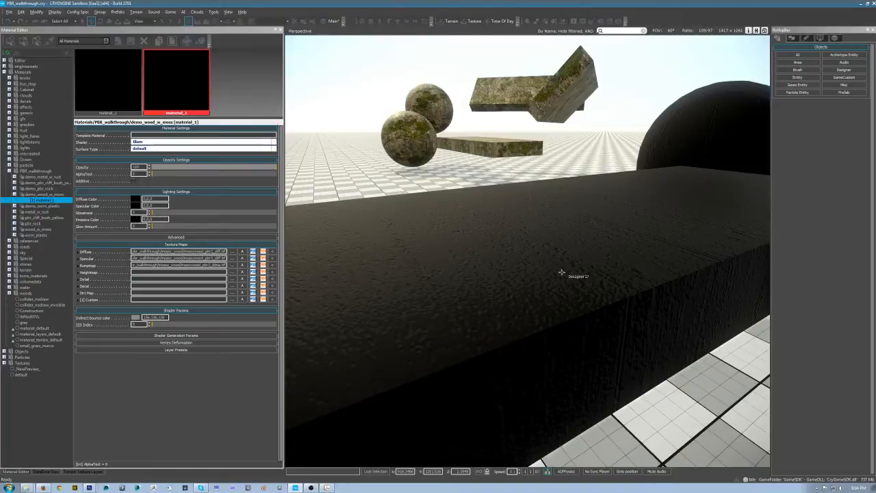
mouse_move(563, 246)
right_down()
mouse_move(551, 279)
mouse_move(439, 245)
mouse_move(579, 239)
mouse_move(559, 235)
right_up()
scroll(545, 236, up, 2)
scroll(563, 239, down, 2)
alt+middle_drag(574, 223, 675, 203)
alt+middle_drag(449, 186, 467, 223)
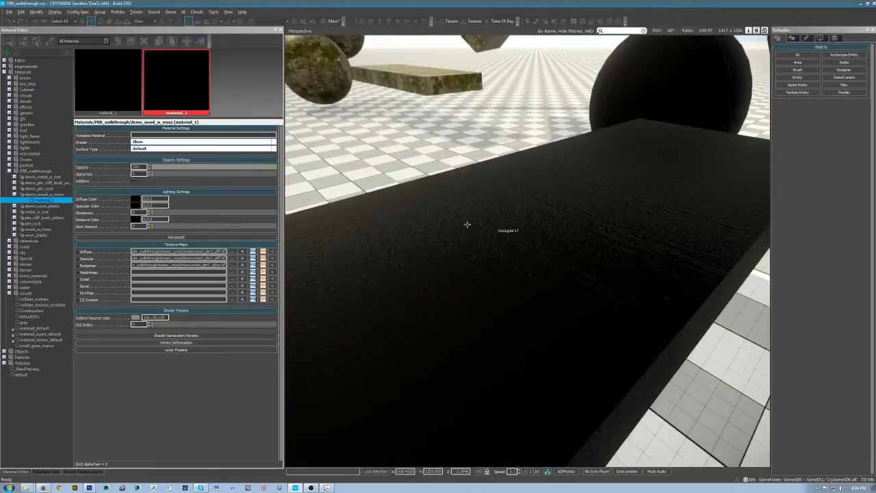
scroll(468, 226, down, 2)
alt+middle_drag(438, 273, 518, 277)
scroll(518, 278, down, 3)
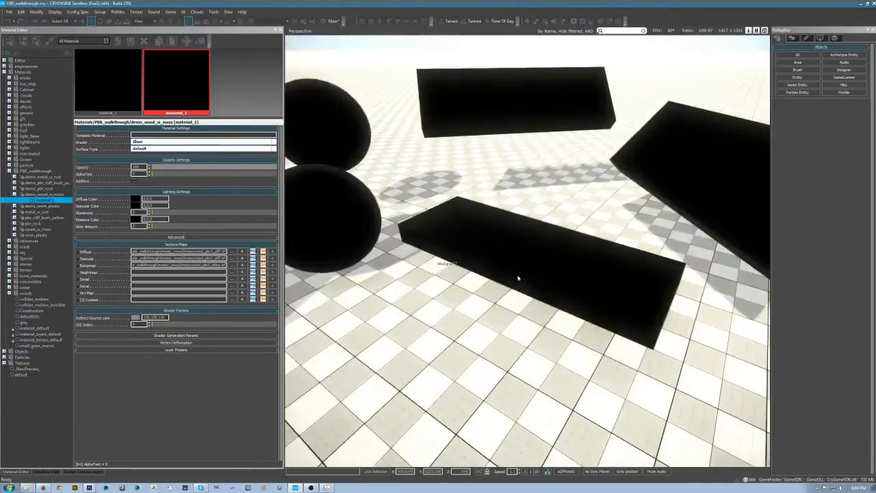
Raise the wood material's glossiness and examine the normal map relief on the plank from several angles.
click(135, 199)
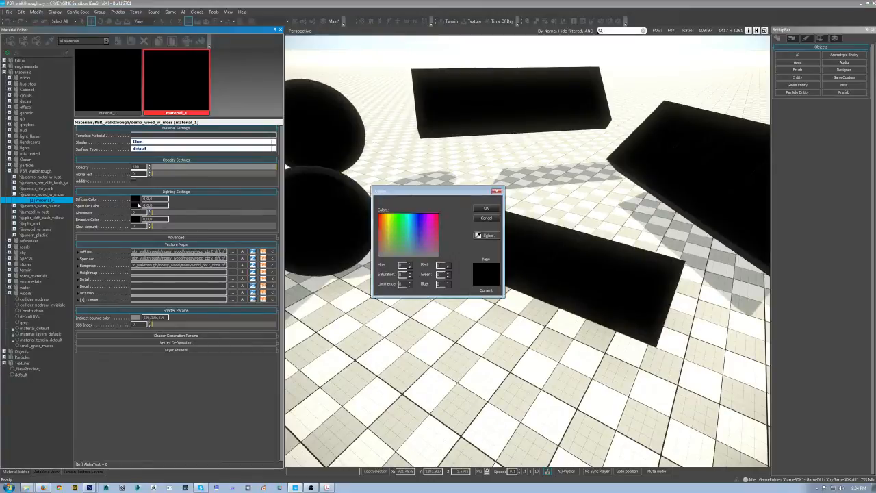
click(478, 217)
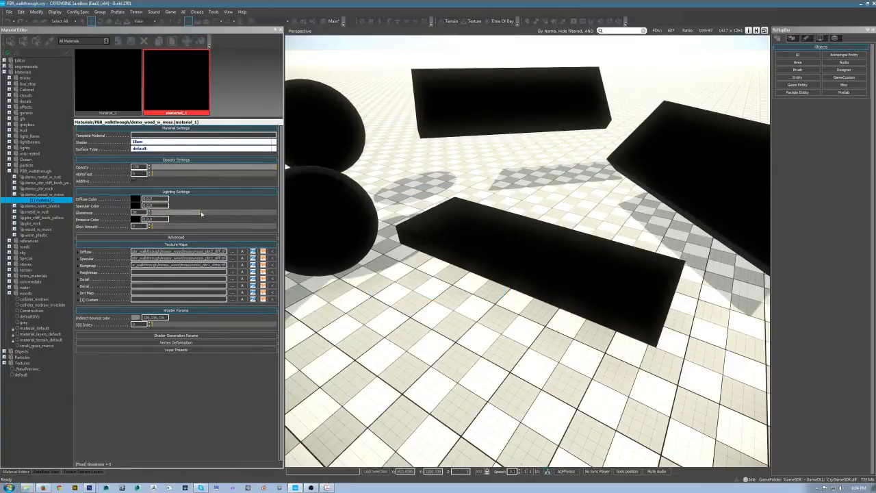
alt+middle_drag(533, 208, 742, 222)
scroll(692, 236, up, 3)
scroll(690, 235, up, 2)
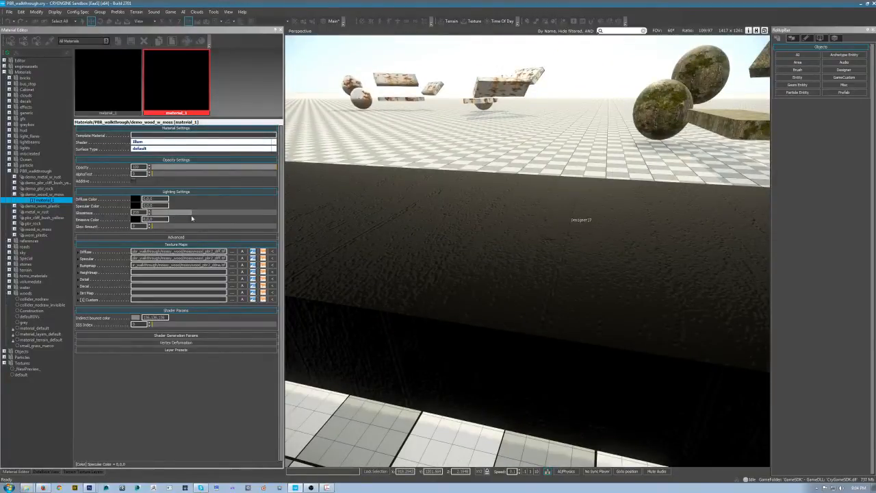
alt+middle_drag(487, 234, 456, 257)
scroll(457, 257, down, 2)
right_drag(457, 257, 460, 259)
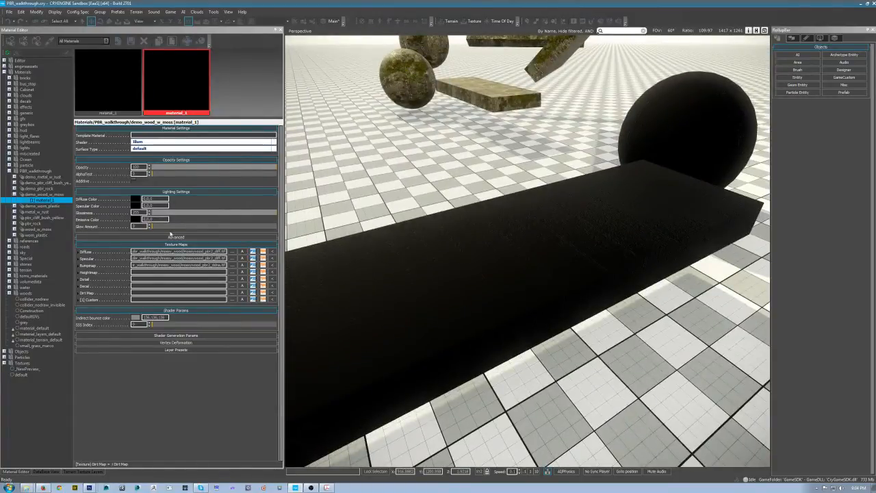
Switch to Photoshop, consult the gloss section of the PBR workflow PDF's cheat sheet page in Acrobat, and return to the normal map document.
click(135, 487)
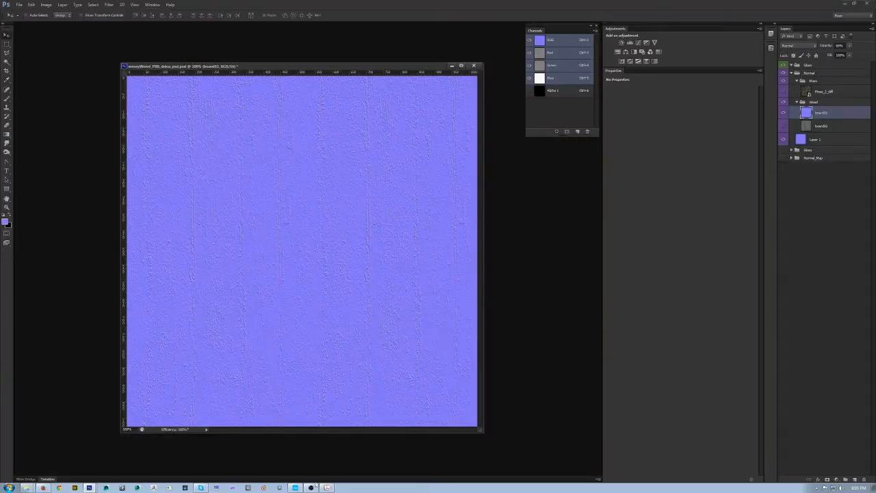
click(326, 487)
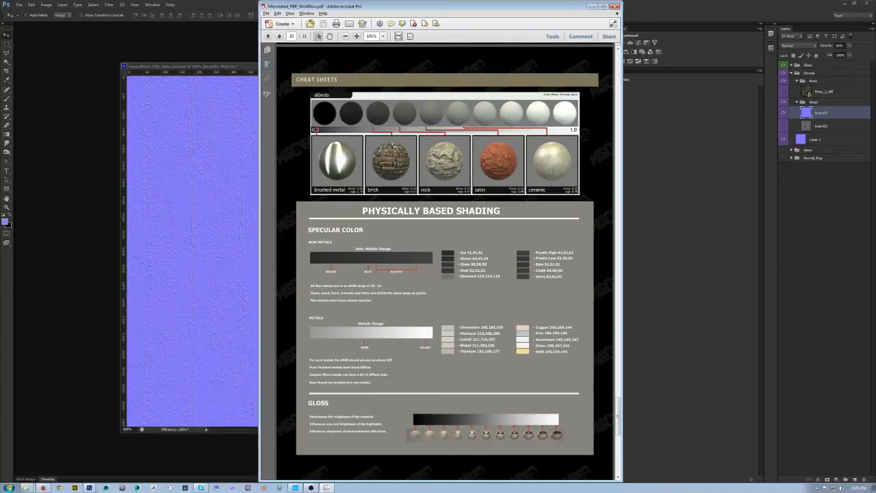
drag(440, 411, 457, 427)
click(468, 391)
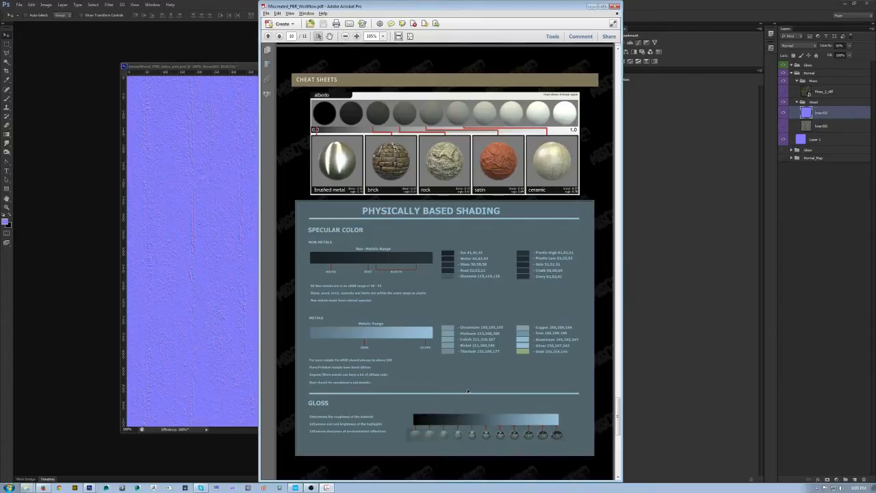
click(591, 6)
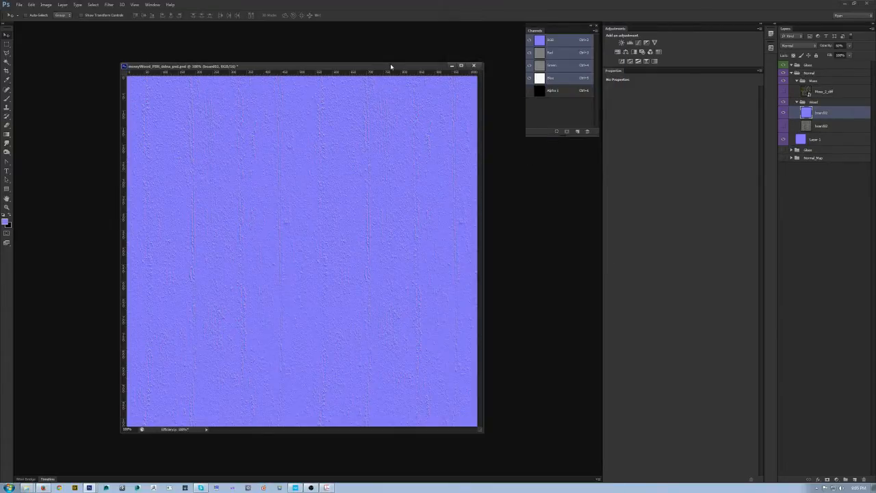
Show the Moss_2_diff layer in the Moss group, duplicate it, and hide the original.
click(783, 91)
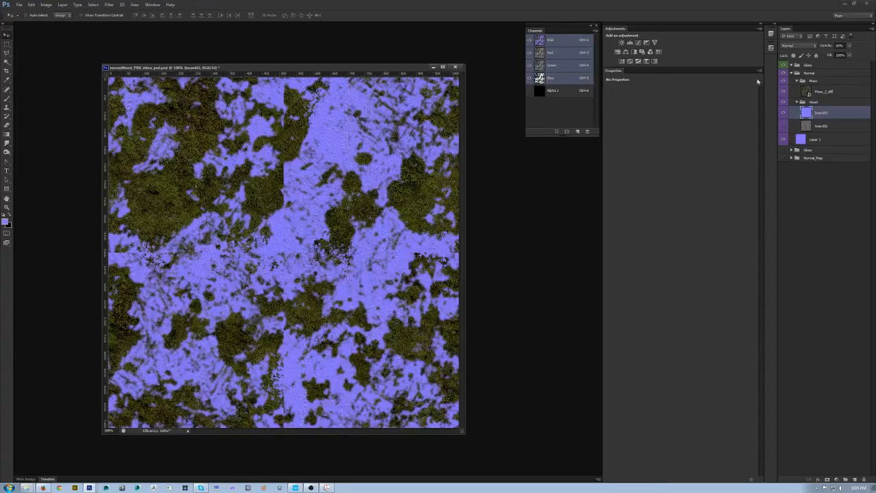
click(784, 91)
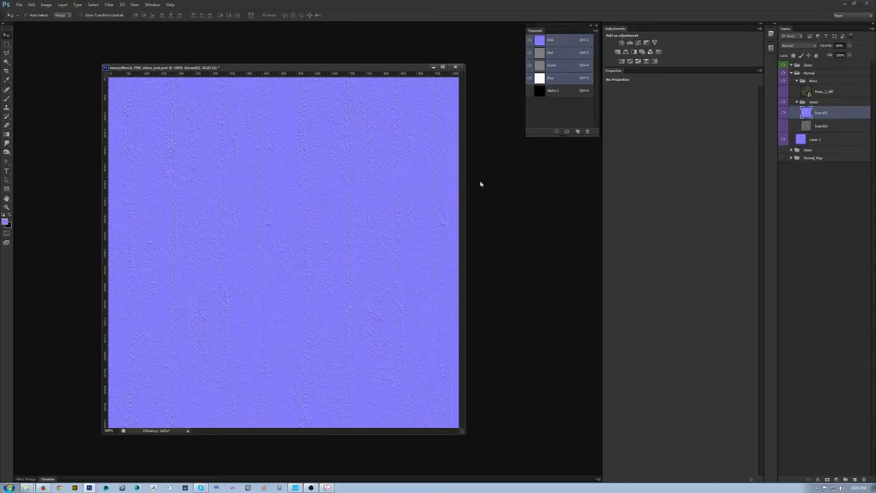
click(783, 92)
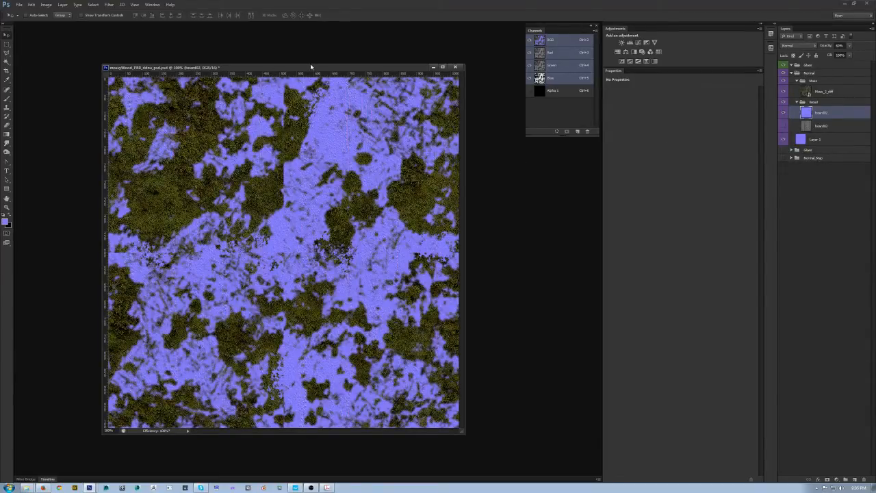
drag(309, 69, 309, 64)
click(847, 93)
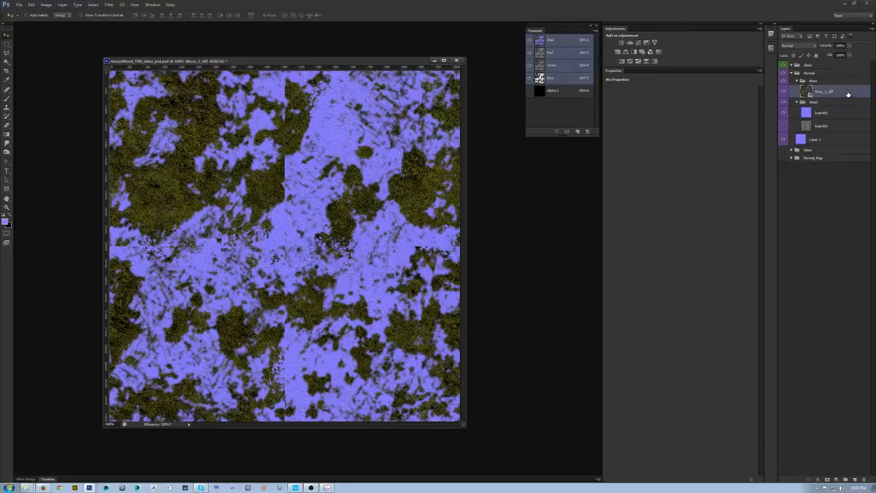
key(ctrl+j)
click(785, 106)
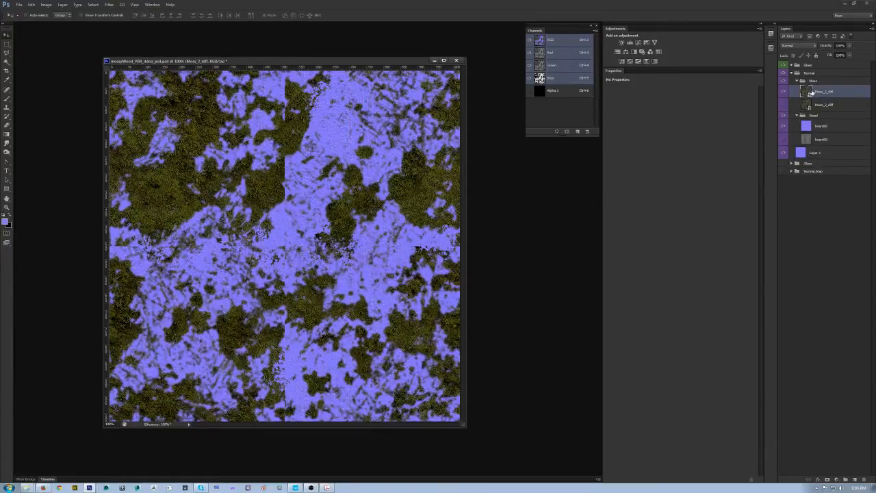
Rasterize the duplicated moss layer and delete the original moss smart object.
right_click(831, 90)
key(Escape)
right_click(845, 90)
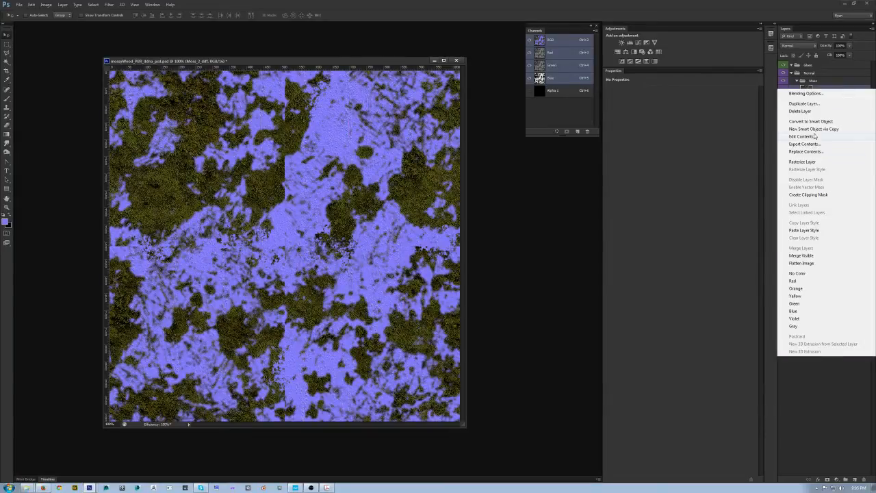
click(807, 163)
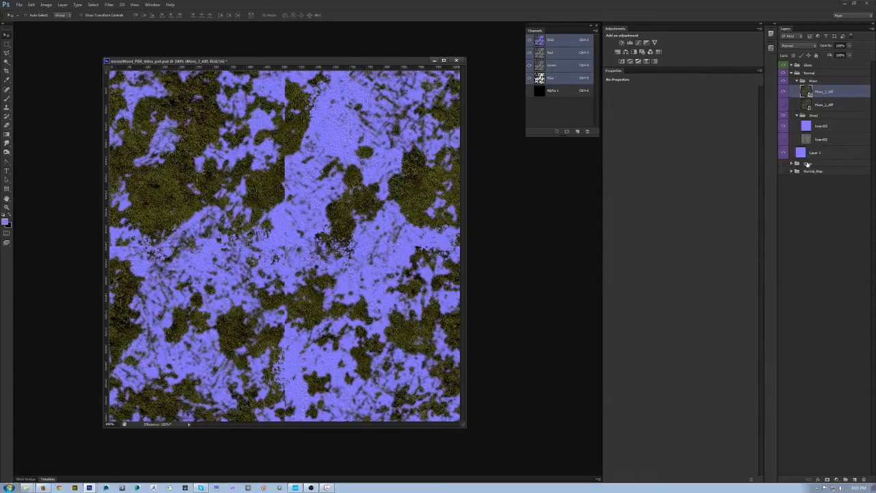
click(836, 106)
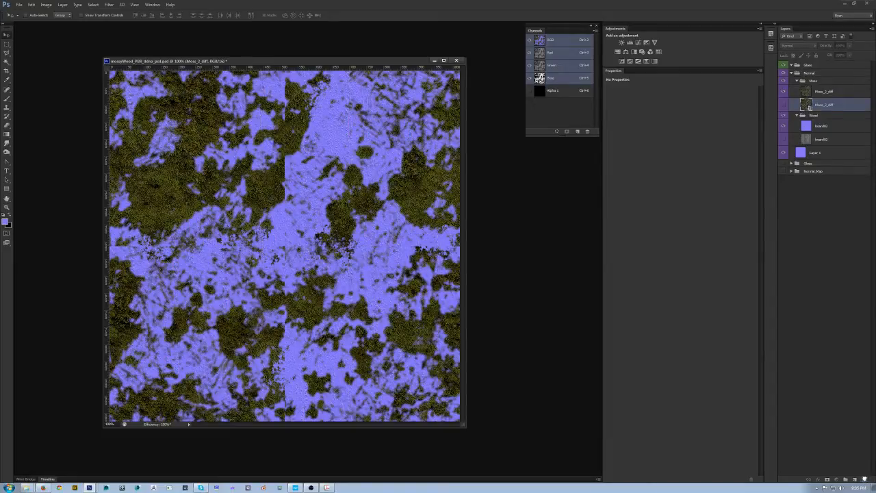
click(863, 478)
Duplicate and merge the rasterized moss layer, and desaturate it with Hue/Saturation at saturation -100.
key(ctrl+j)
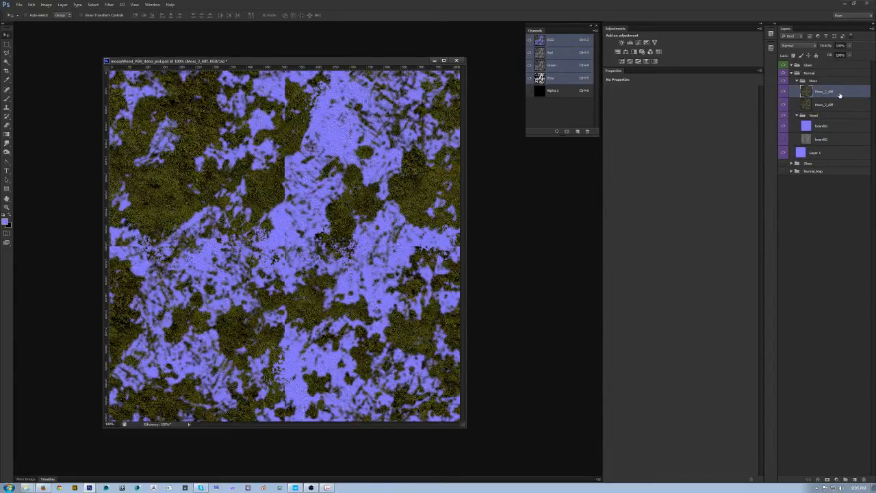
key(ctrl+e)
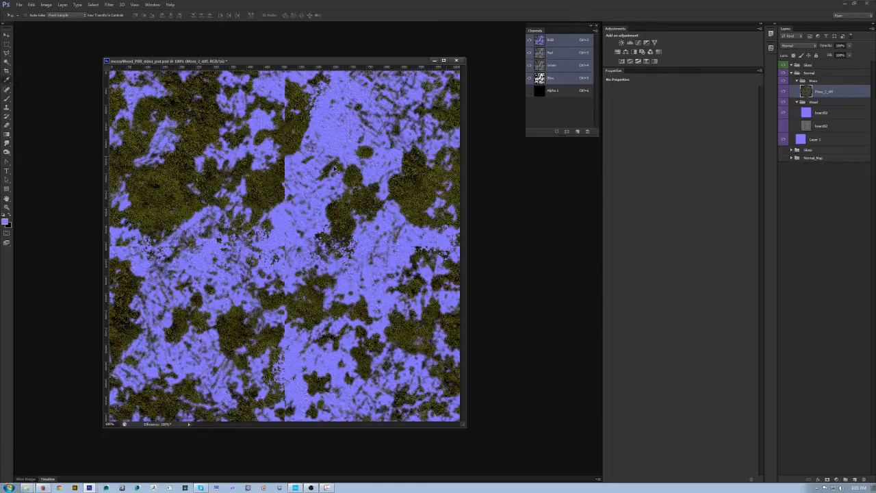
key(ctrl+u)
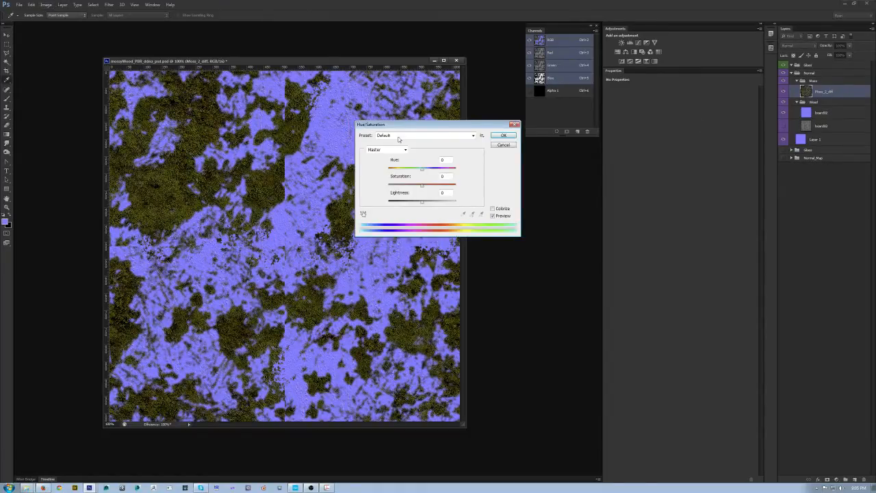
drag(422, 187, 388, 185)
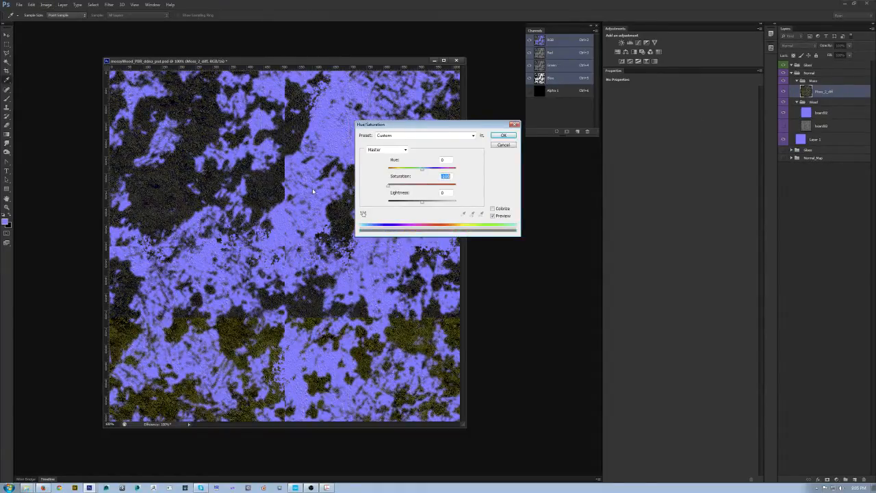
click(503, 136)
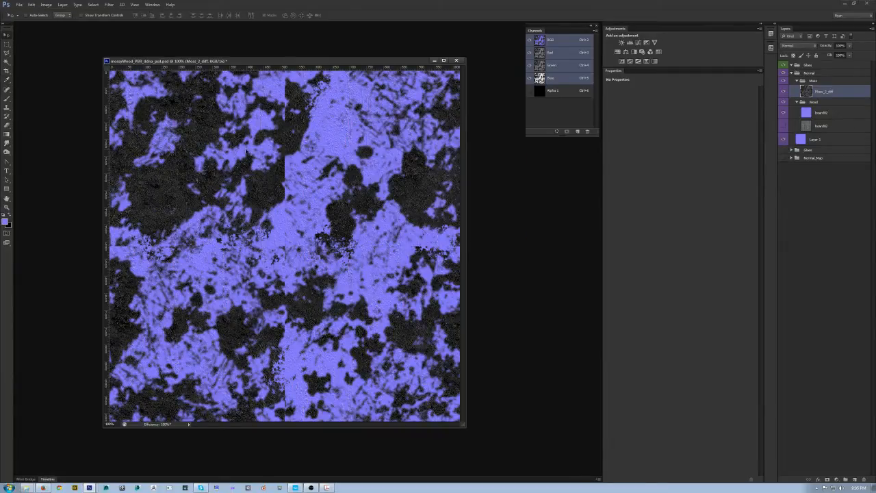
Make a square marquee selection over the moss and add a new layer above the moss layer.
ctrl+click(171, 182)
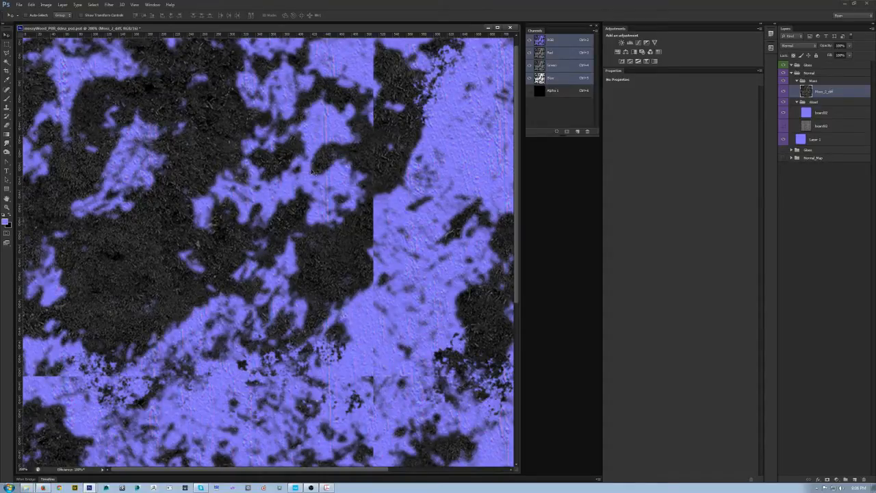
scroll(420, 147, down, 6)
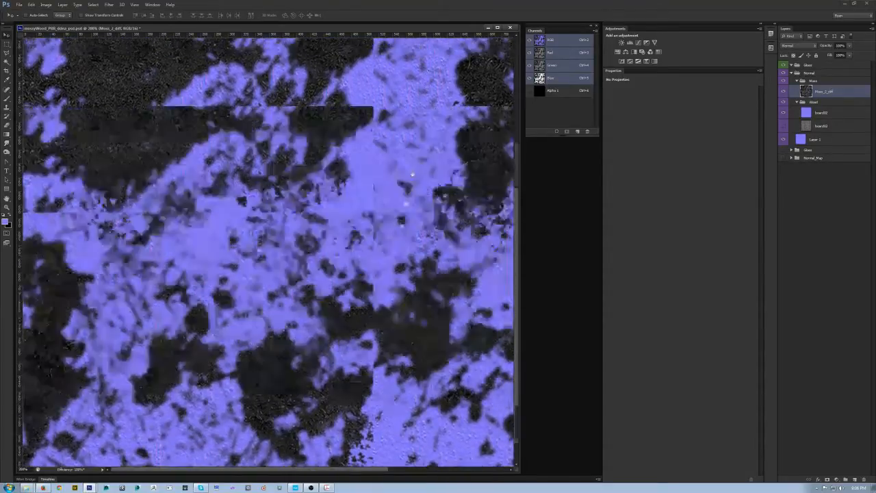
scroll(412, 174, down, 4)
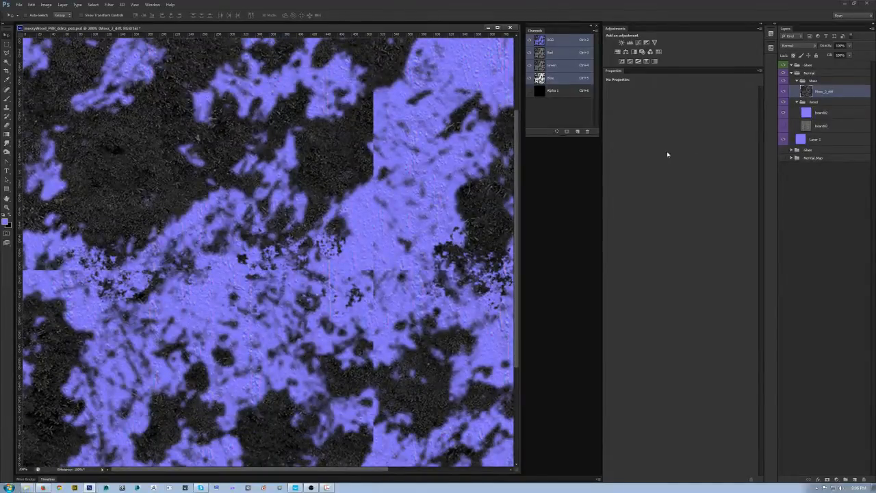
key(m)
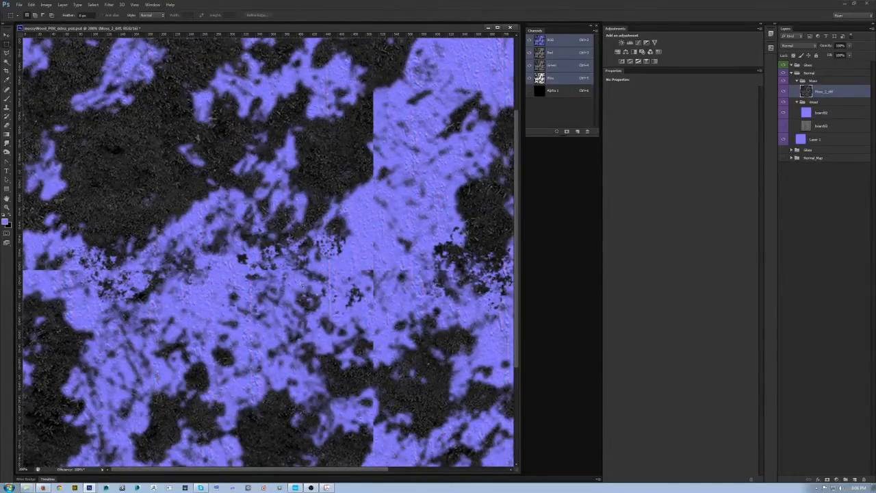
drag(159, 151, 293, 285)
key(ctrl+alt+j)
key(Return)
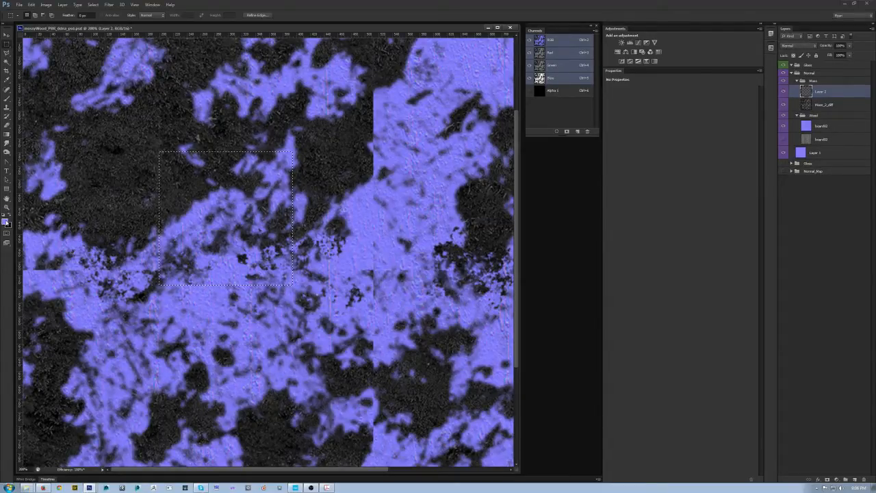
Fill the square selection on the new layer with 50% Gray in Normal mode and deselect.
click(5, 222)
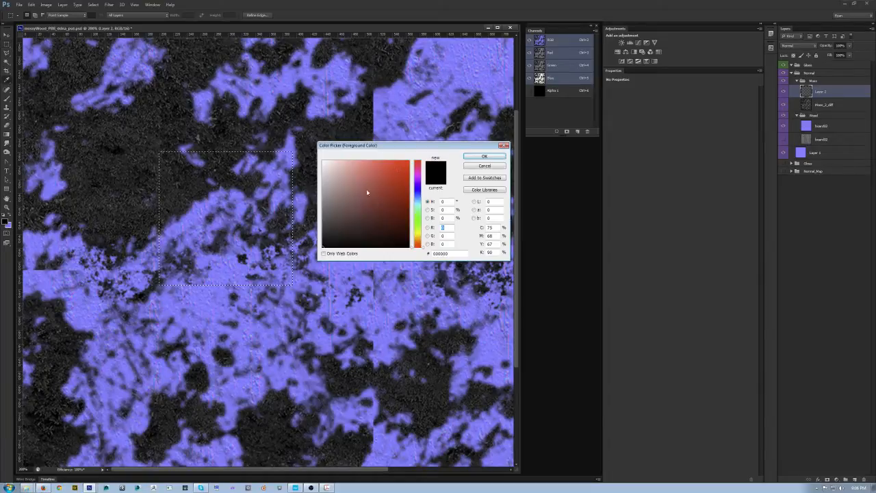
click(484, 165)
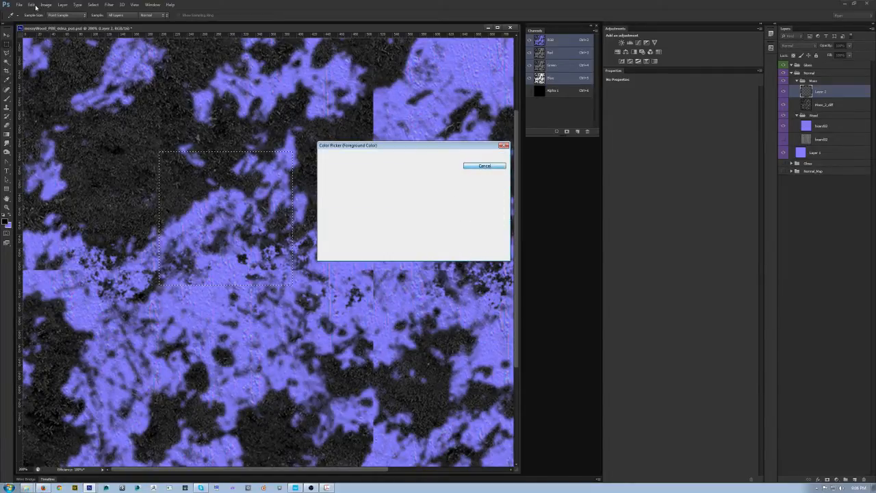
click(32, 5)
click(48, 104)
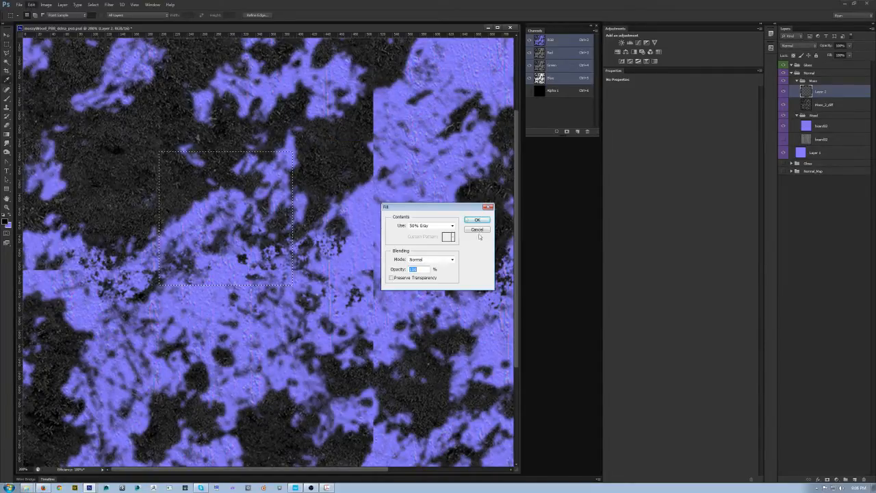
click(478, 219)
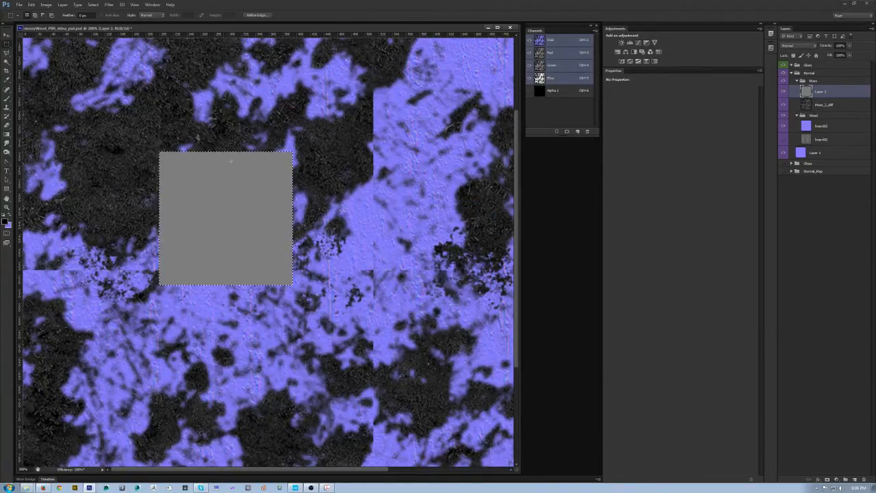
key(ctrl+d)
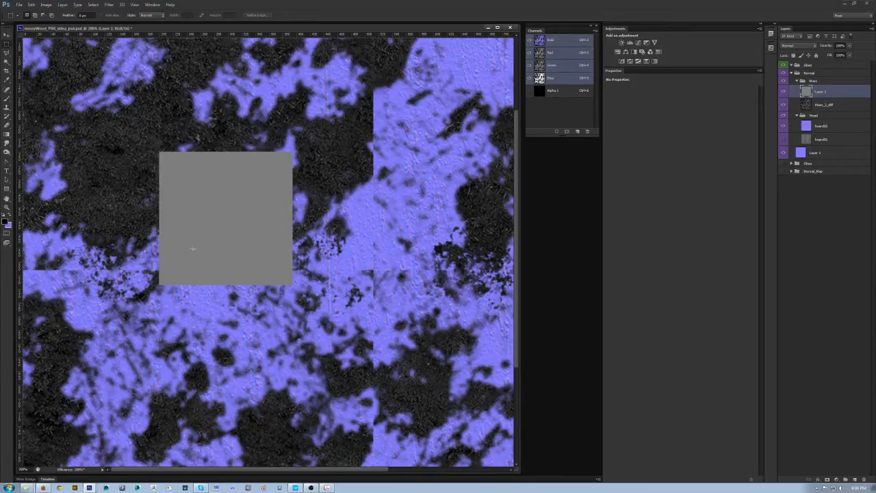
Brighten the moss layer with a clipped Levels adjustment that lowers the white input level, and delete the gray reference square layer.
click(839, 107)
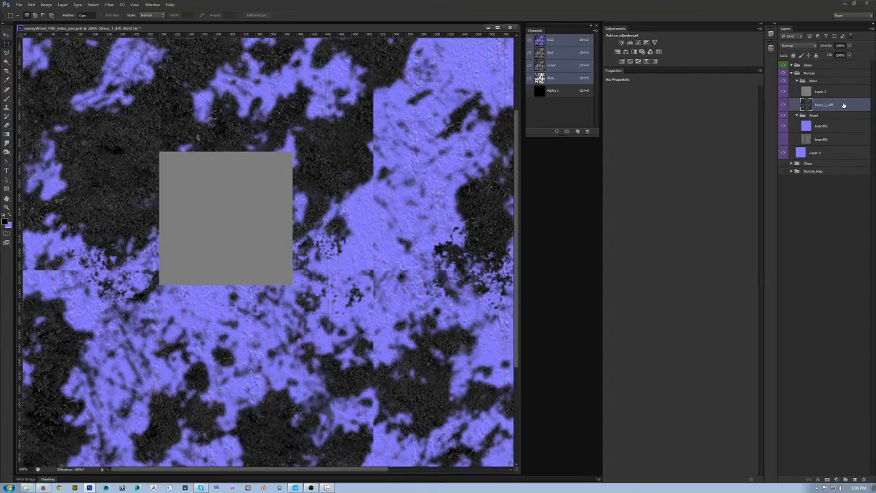
click(630, 43)
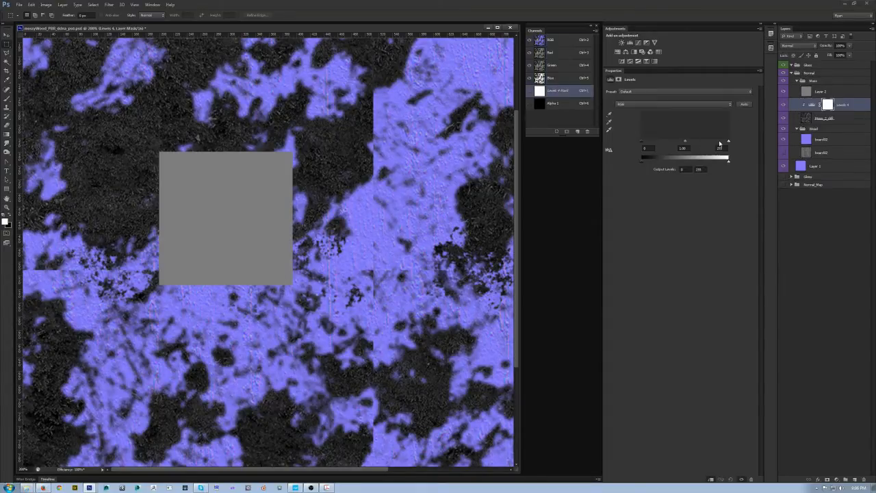
drag(728, 143, 669, 139)
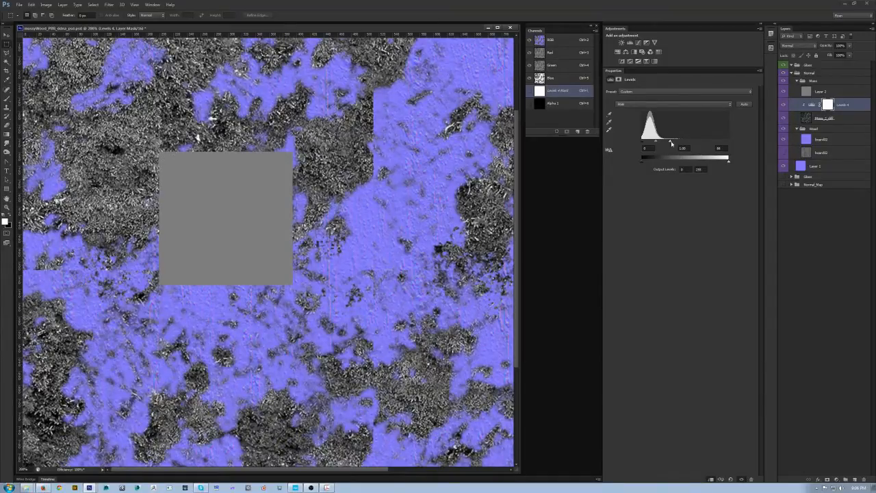
drag(671, 142, 684, 142)
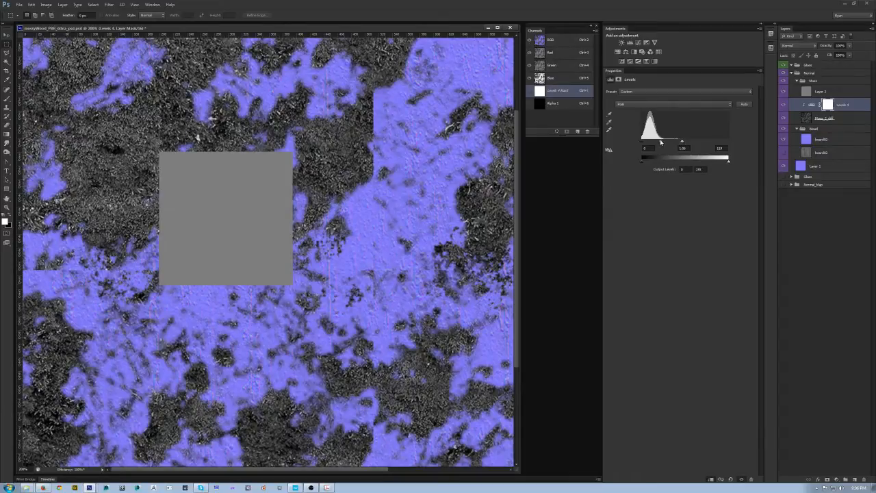
drag(662, 141, 662, 143)
key(ctrl+e)
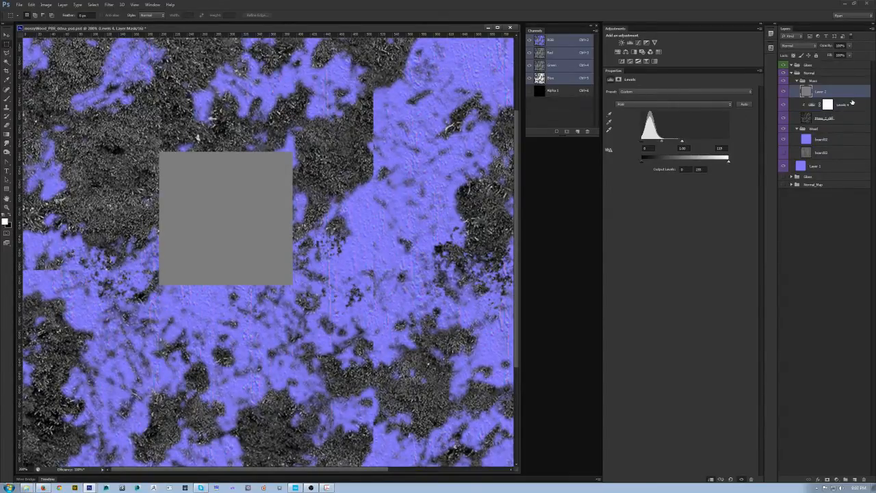
key(ctrl+z)
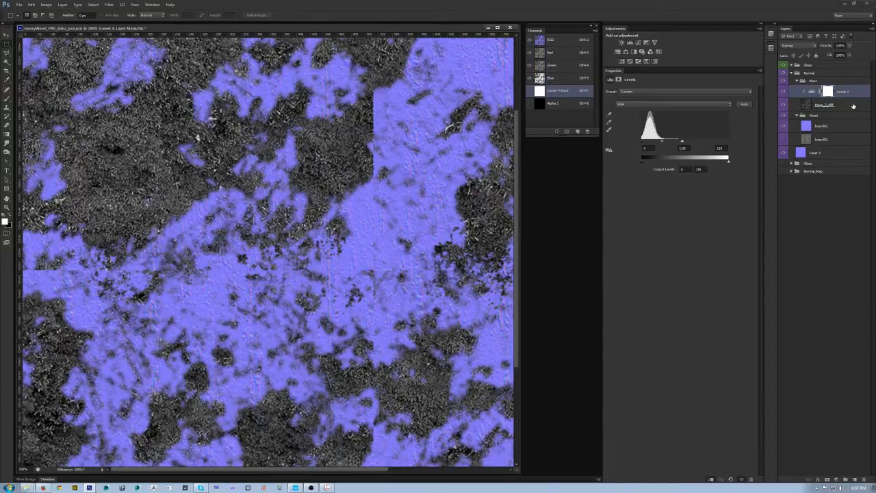
Duplicate the moss layer together with its Levels adjustment, convert the copies to a smart object and rasterize it.
shift+click(853, 106)
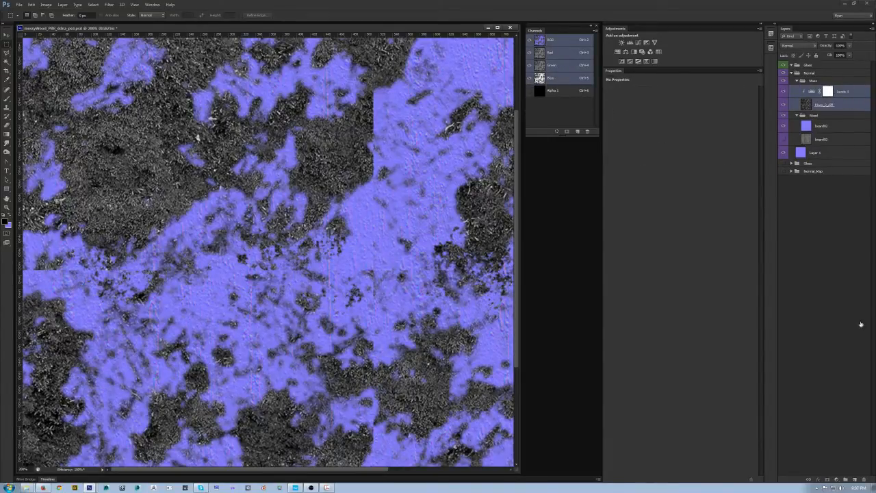
drag(841, 487, 854, 479)
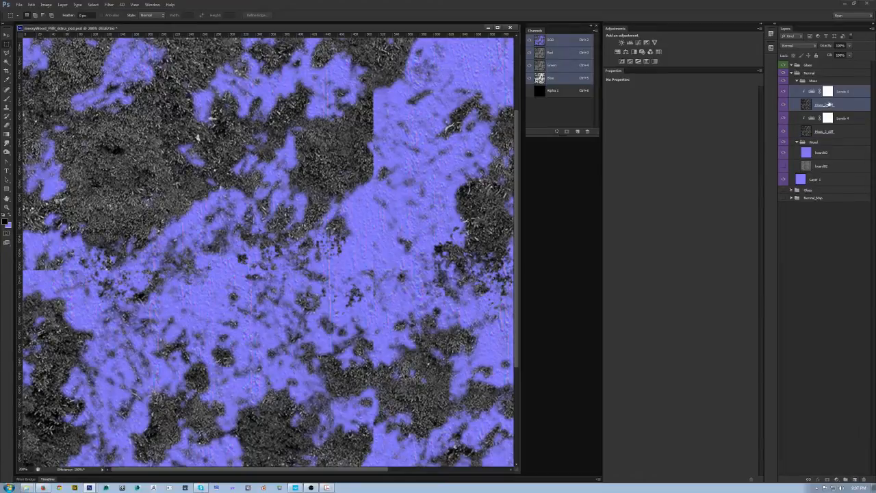
right_click(841, 107)
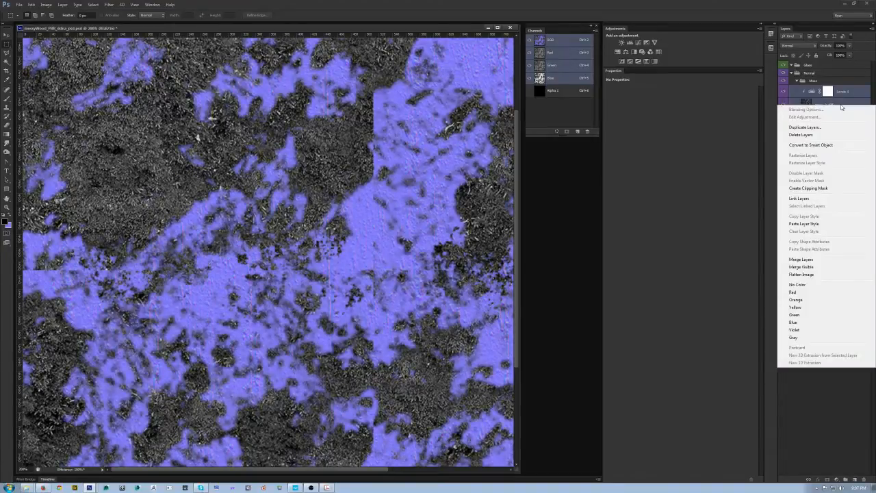
click(835, 145)
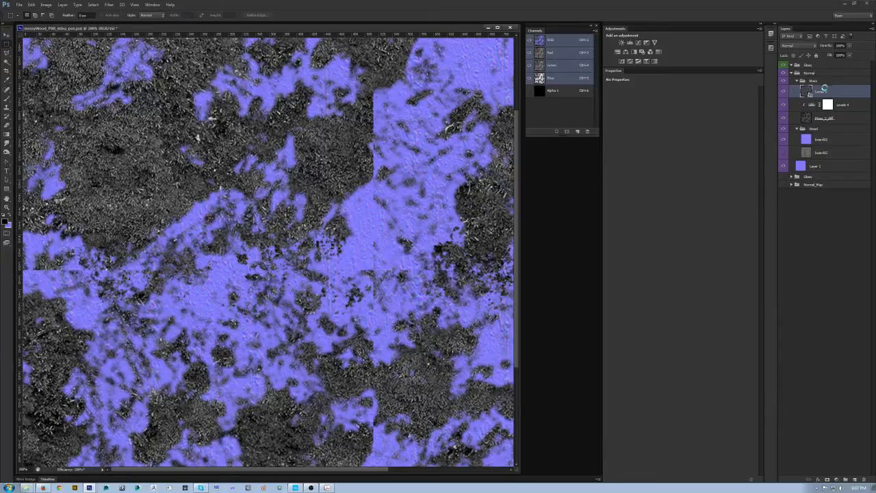
right_click(851, 91)
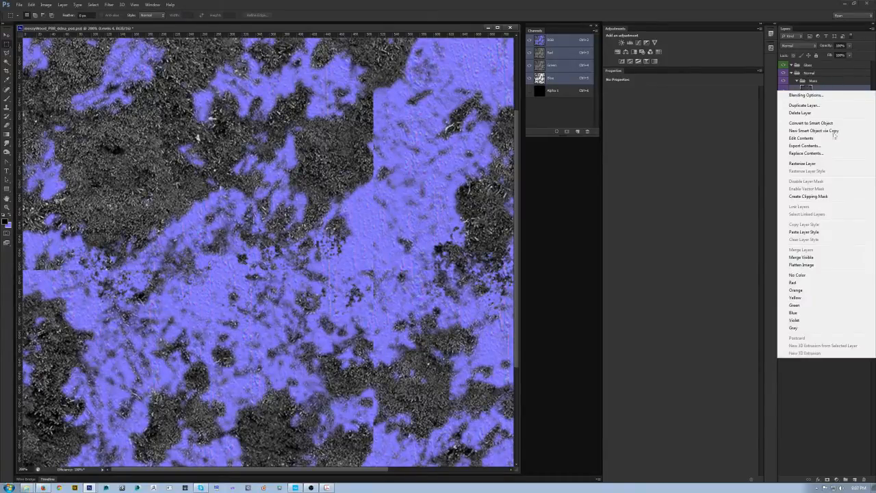
click(813, 167)
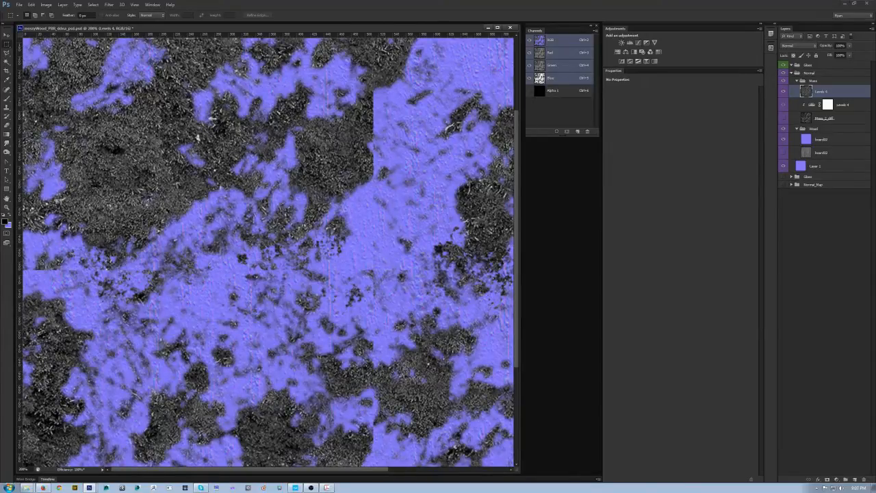
Duplicate the rasterized moss layer and convert the copy with the NVIDIA Normal Map filter, using Average RGB as the height source.
ctrl+click(217, 146)
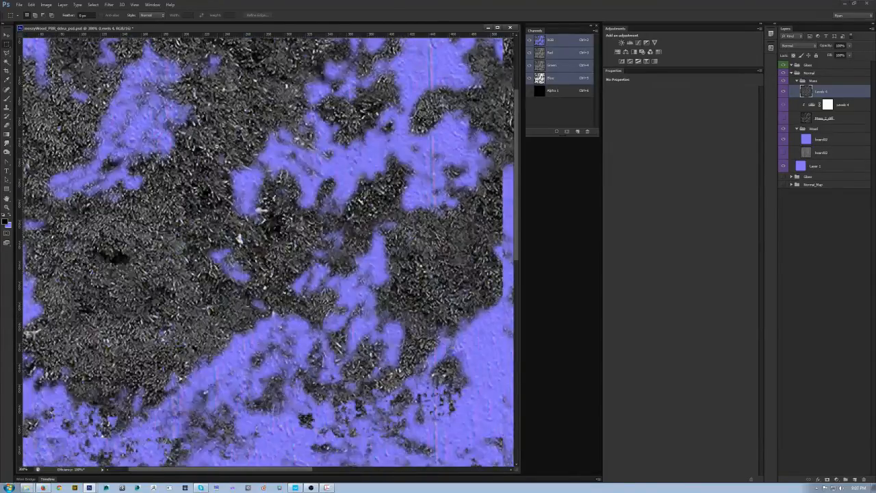
alt+click(211, 170)
alt+click(178, 186)
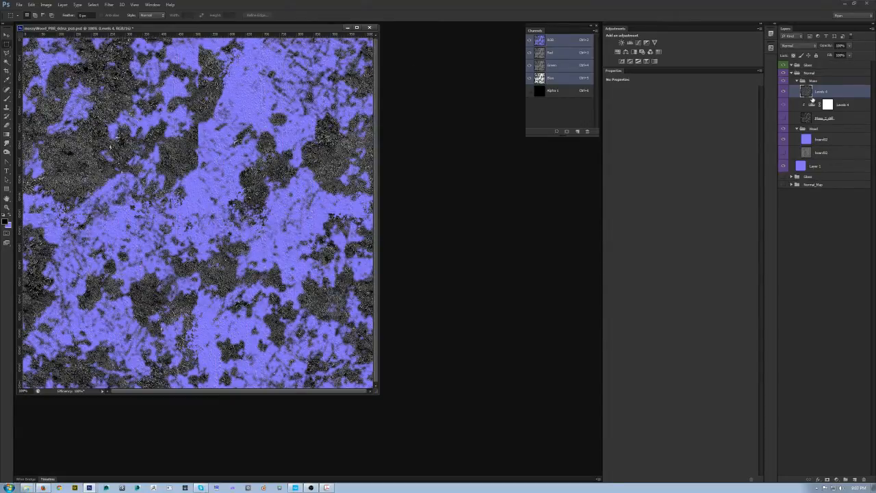
key(ctrl+j)
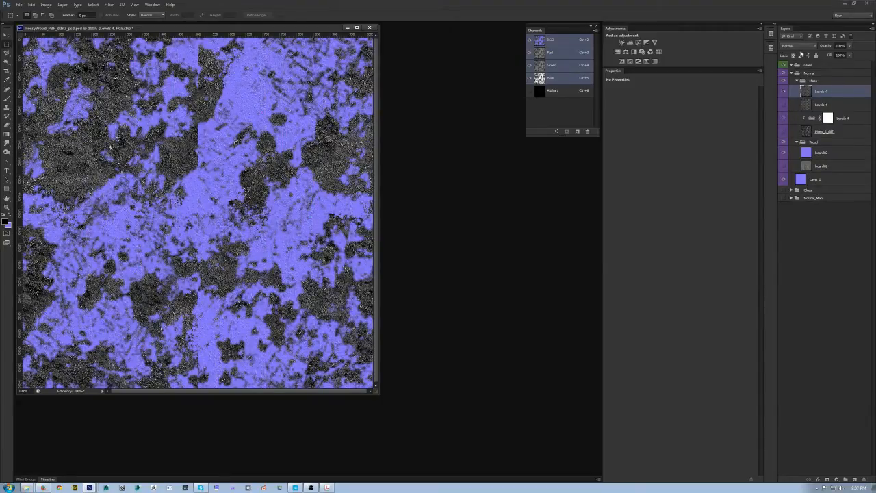
click(108, 5)
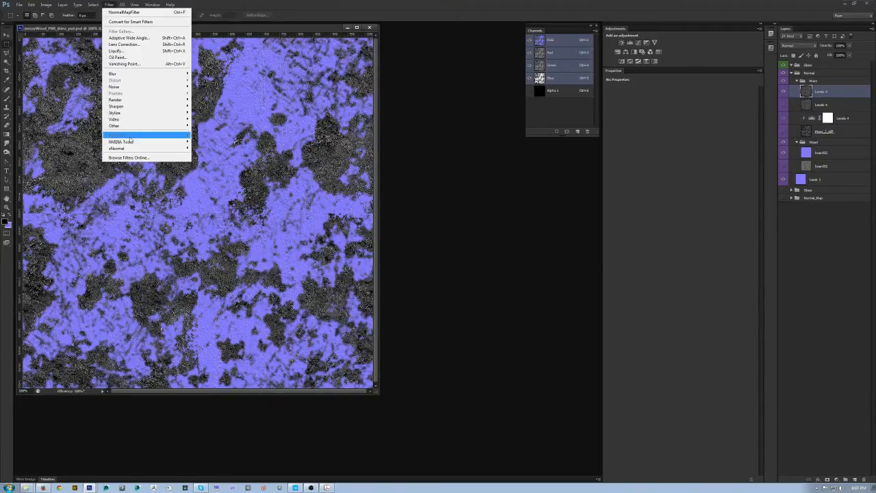
mouse_move(169, 142)
click(200, 143)
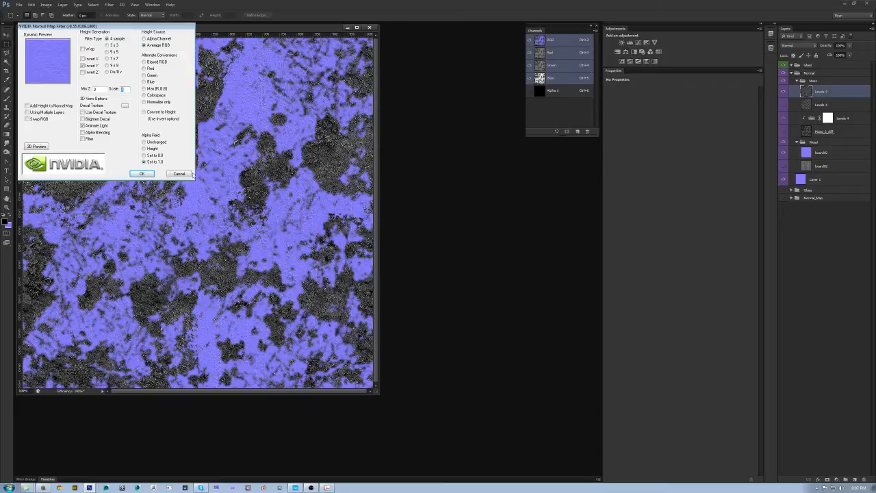
click(141, 173)
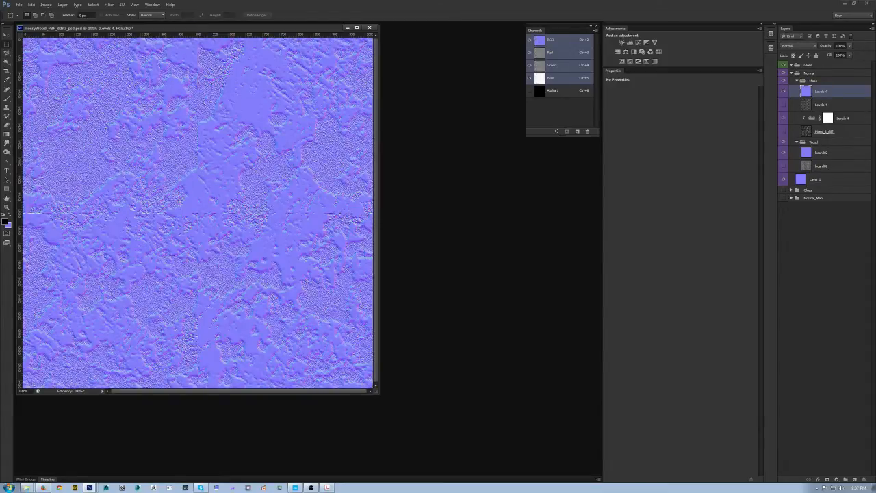
Set the moss normal layer's blend mode to Overlay and lower its opacity to 72%.
key(ctrl+plus)
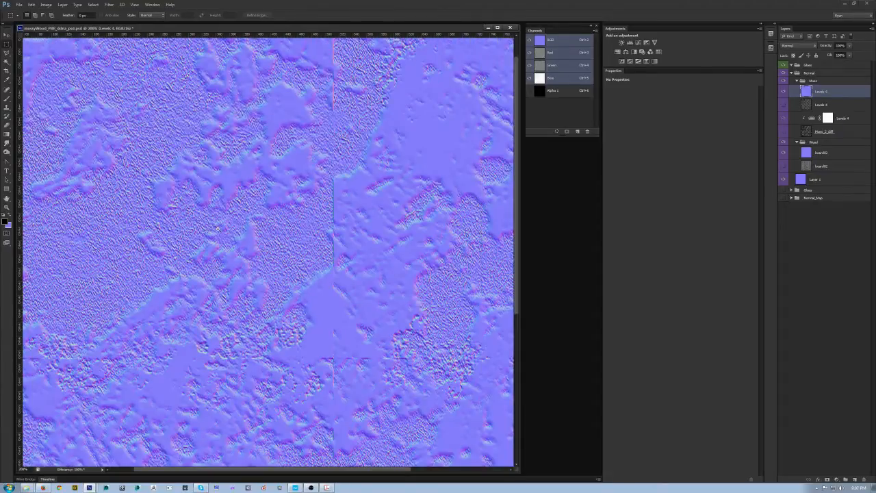
key(ctrl+minus)
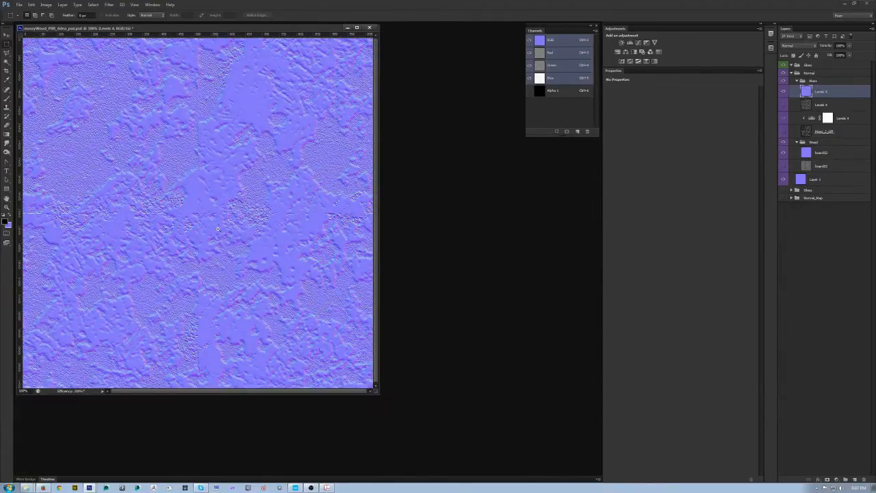
drag(215, 27, 261, 62)
click(804, 44)
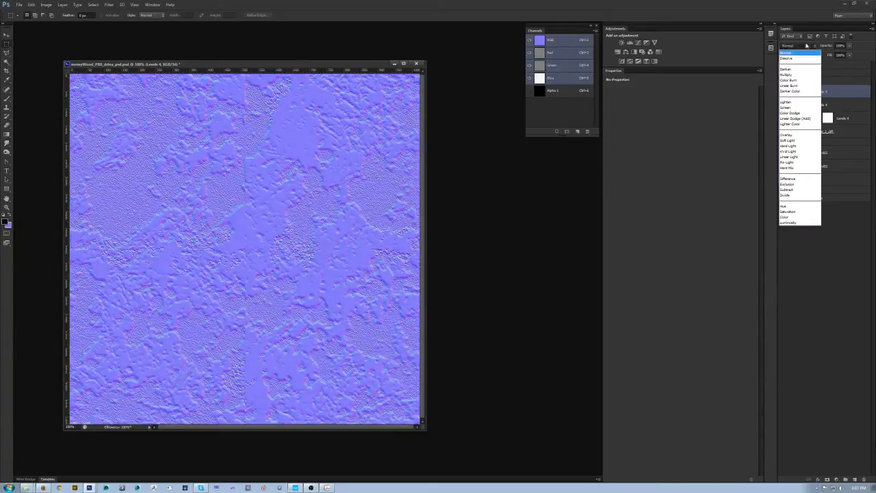
click(796, 132)
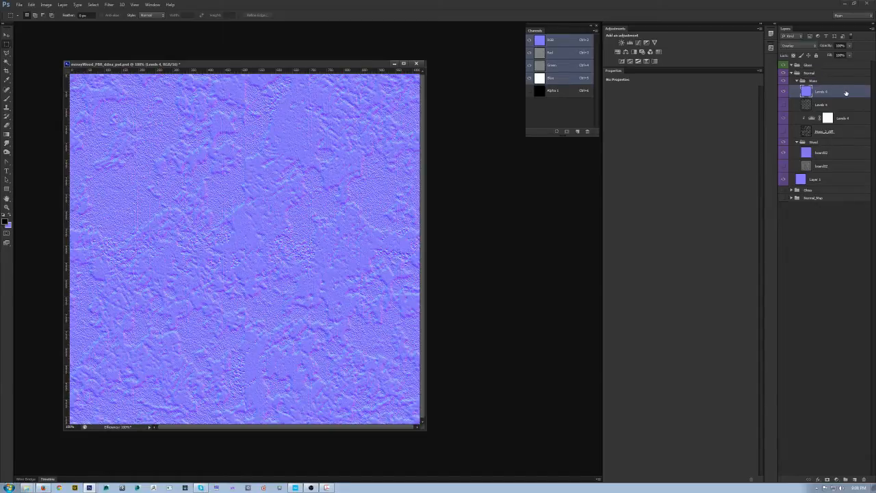
click(848, 45)
drag(850, 55, 839, 55)
click(295, 66)
drag(297, 67, 304, 63)
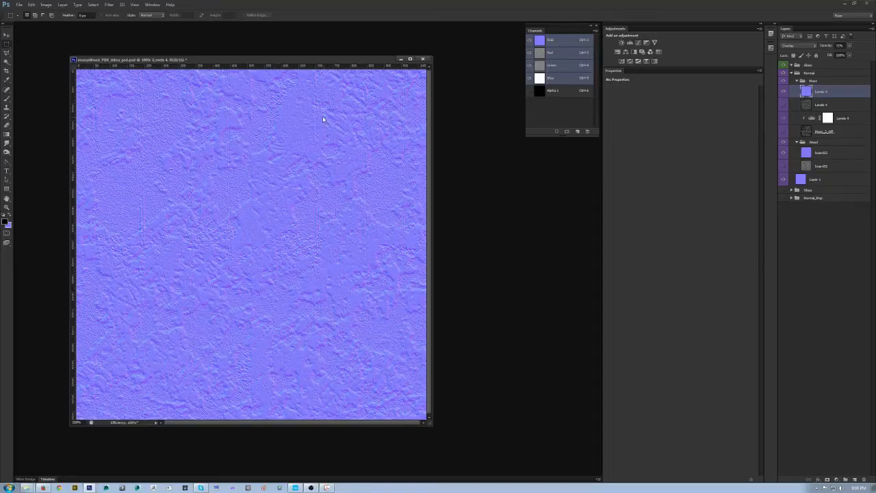
Save the map as mossyWood_PBR2_ddna.tif in CryTIFPlugin format with alpha channels, using the existing texture's file name.
key(ctrl+shift+s)
click(527, 304)
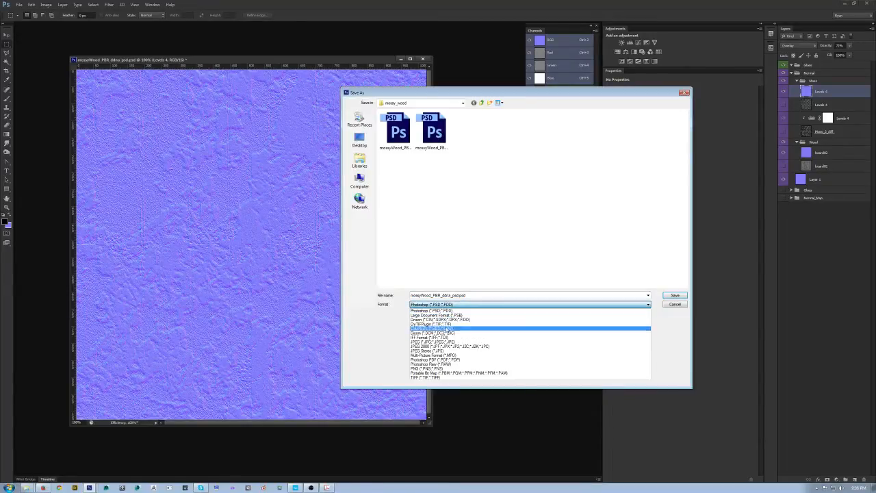
click(493, 329)
click(463, 144)
click(670, 295)
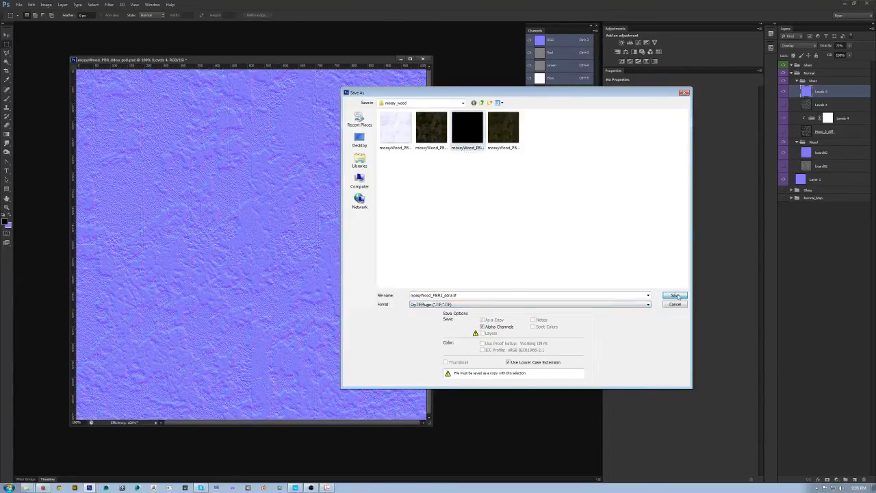
click(436, 186)
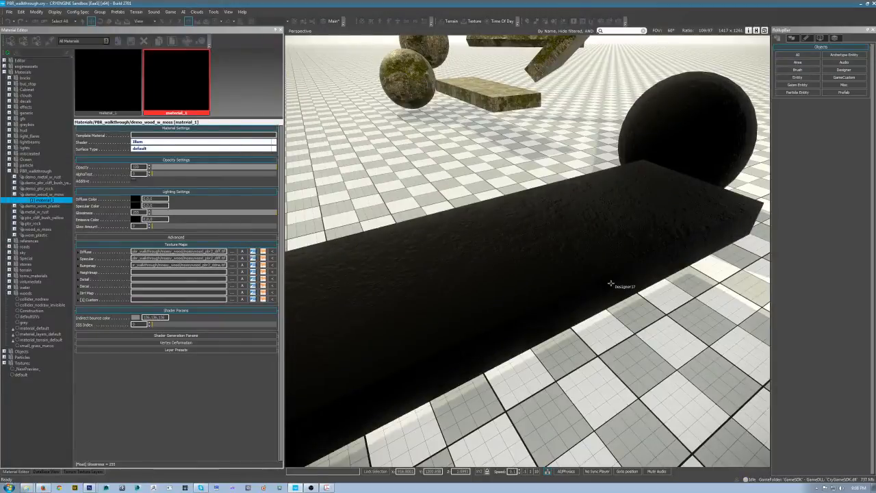
In CRYENGINE Sandbox, check the normal map on the black objects and set the material's diffuse and specular colors to 255,255,255.
right_drag(546, 318, 547, 289)
right_drag(574, 288, 677, 269)
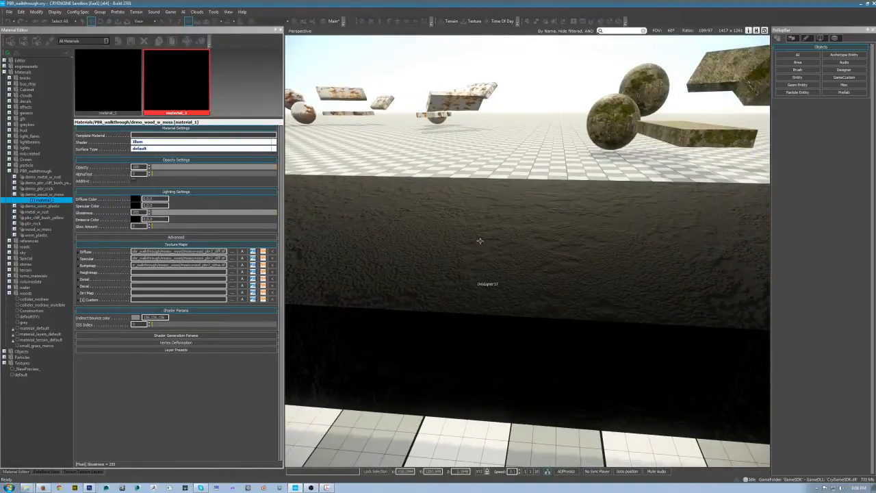
alt+middle_drag(445, 233, 665, 244)
alt+middle_drag(495, 254, 691, 260)
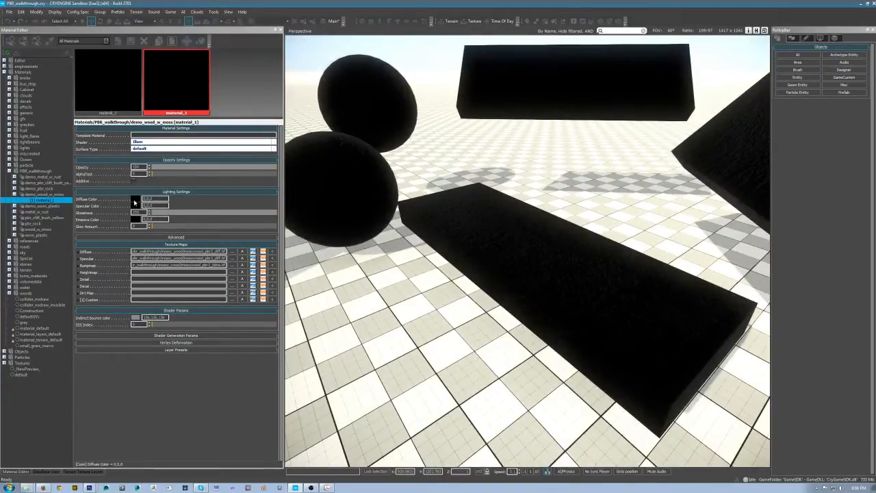
click(136, 199)
drag(445, 245, 446, 215)
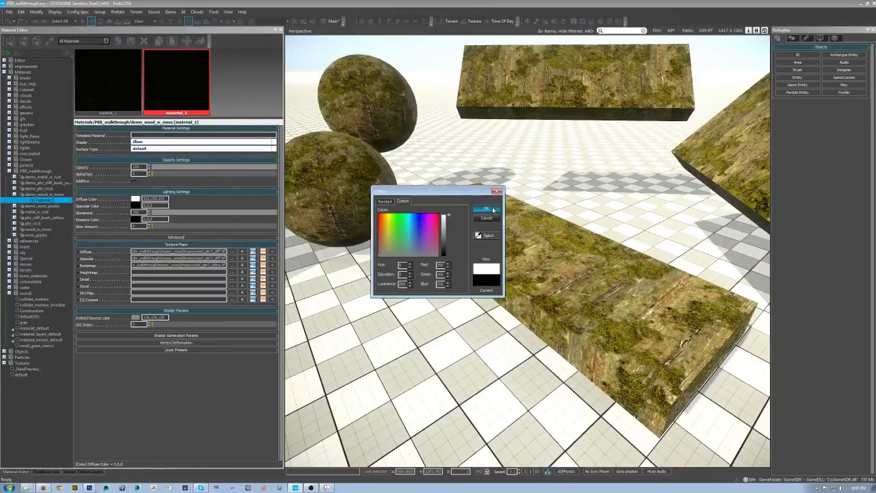
click(486, 207)
click(135, 205)
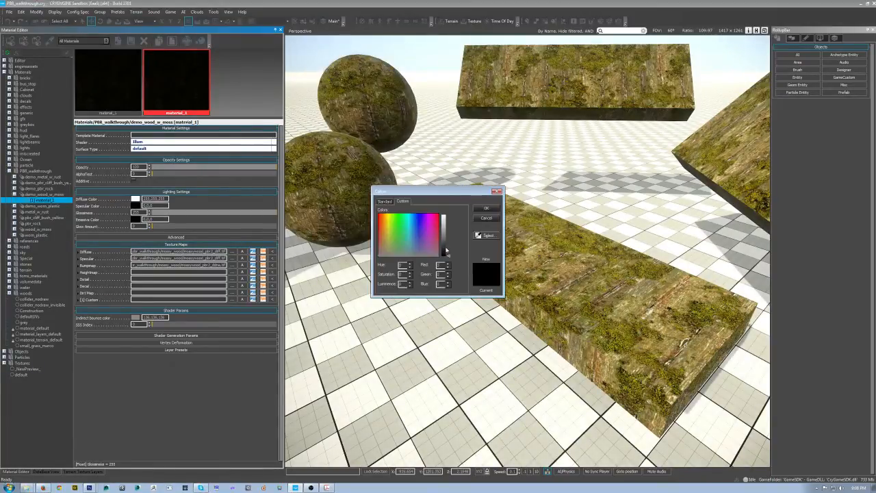
drag(445, 252, 445, 215)
click(486, 208)
Examine the mossy wood material on the planks and spheres from several angles and distances.
right_drag(575, 225, 582, 260)
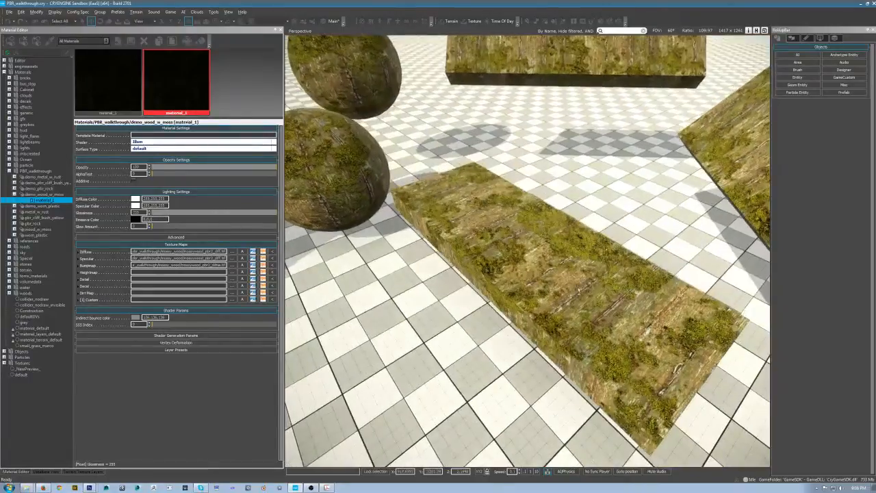
click(602, 259)
click(642, 255)
alt+middle_drag(642, 254, 534, 246)
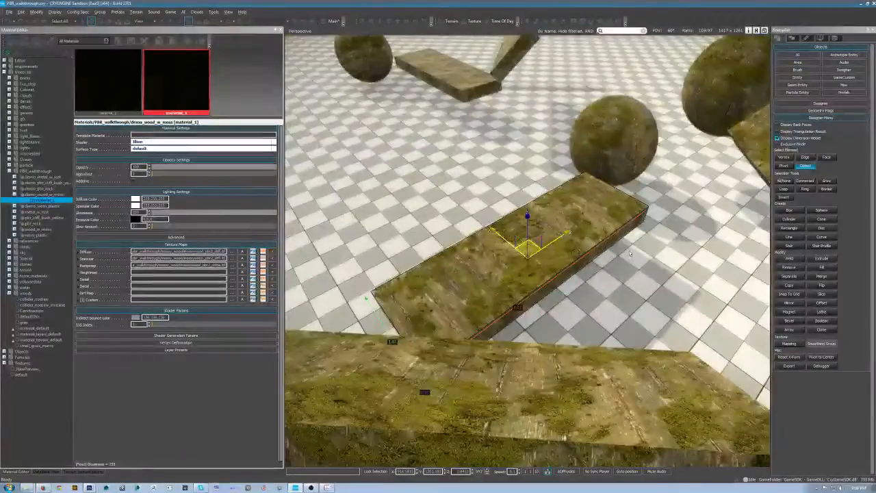
scroll(664, 242, up, 5)
scroll(633, 279, down, 5)
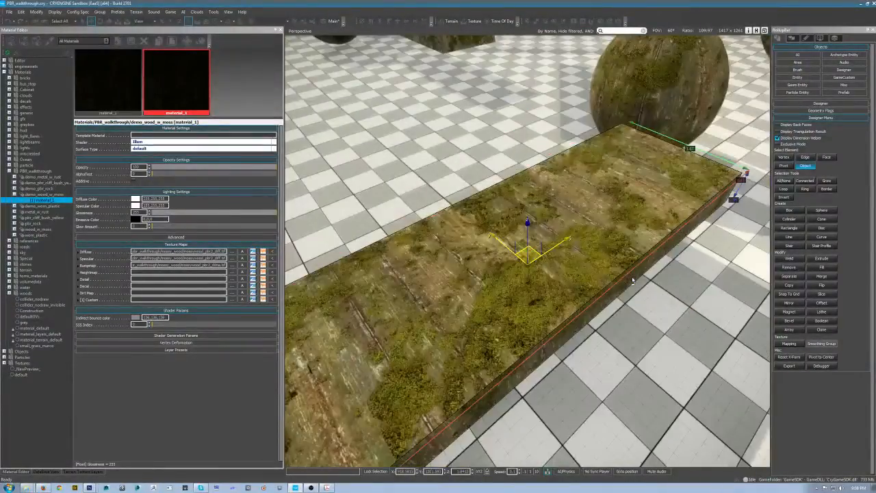
alt+middle_drag(633, 280, 746, 263)
alt+middle_drag(438, 328, 373, 342)
click(347, 353)
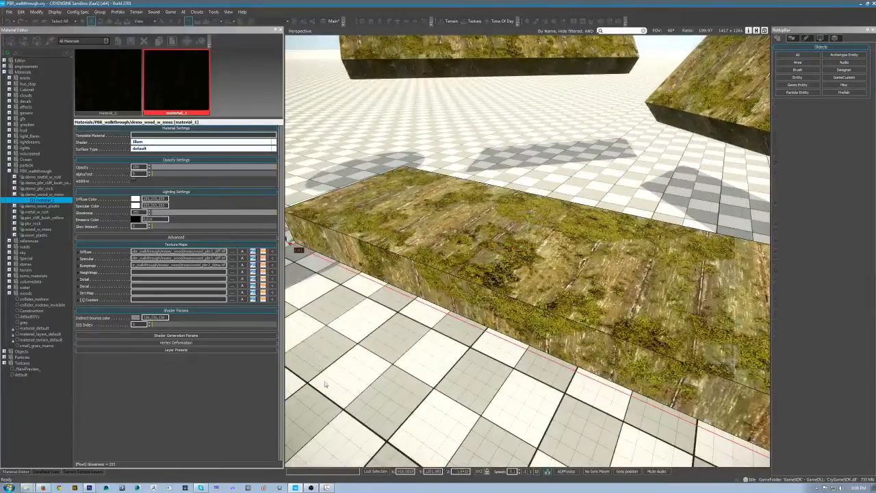
Switch to the PBR workflow PDF in Adobe Acrobat, showing its cheat sheets page.
click(327, 487)
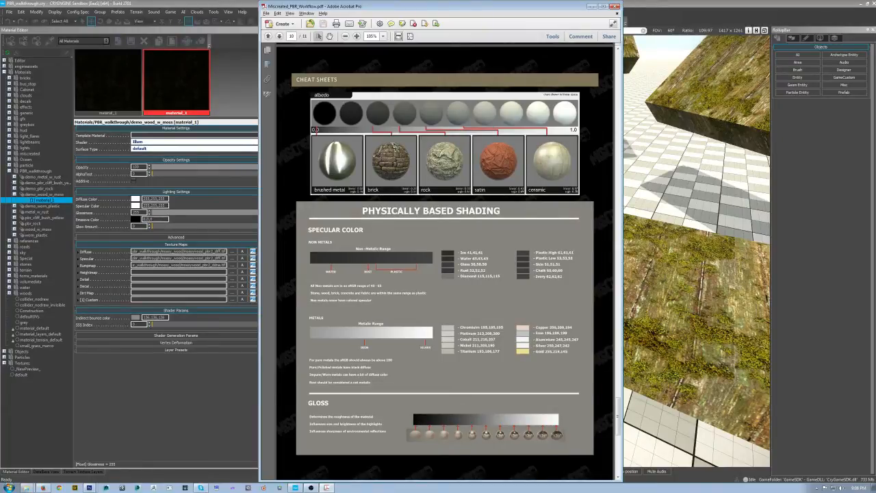
Switch to Photoshop and duplicate the grayscale board and moss height layers into the Gloss group.
click(295, 488)
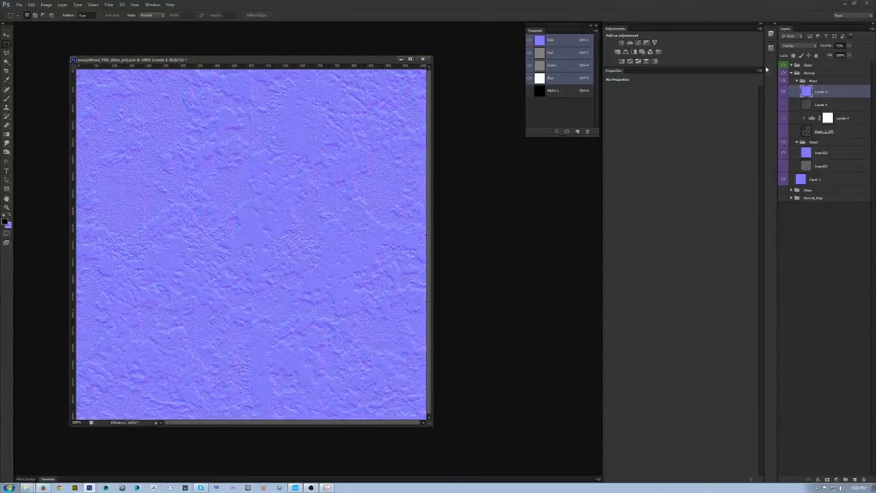
click(834, 169)
key(ctrl+j)
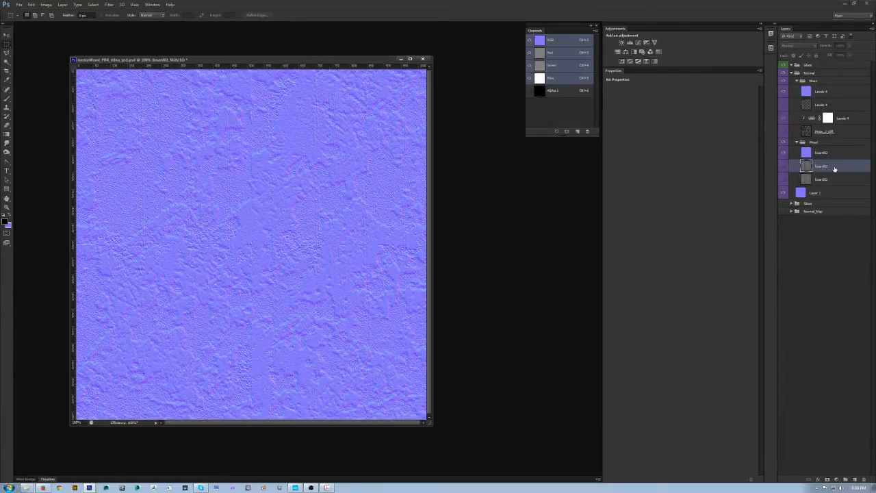
drag(834, 167, 821, 65)
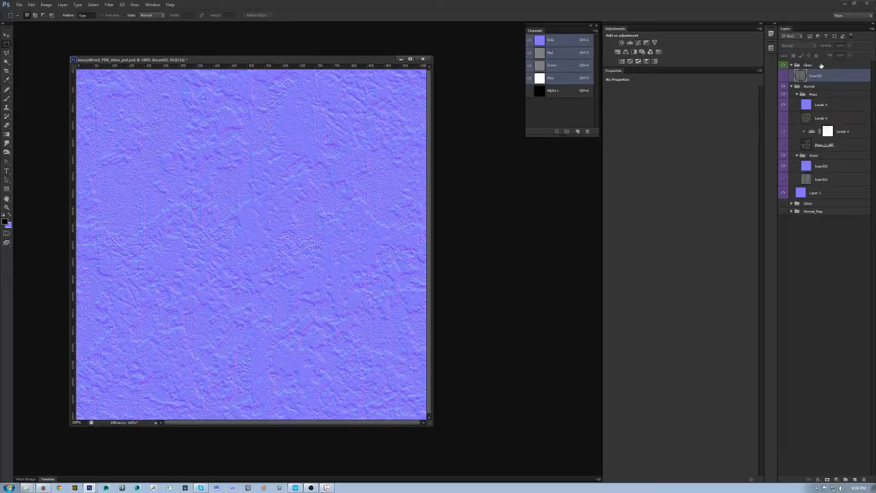
click(843, 117)
key(ctrl+j)
drag(827, 121, 824, 67)
Put the board layer in its own subgroup inside the Gloss group and color-label the copied layers green.
click(829, 92)
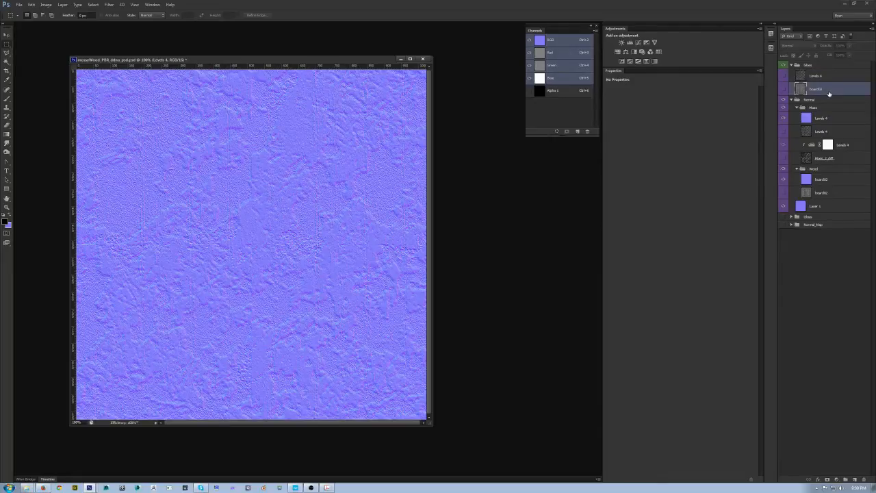
key(ctrl+g)
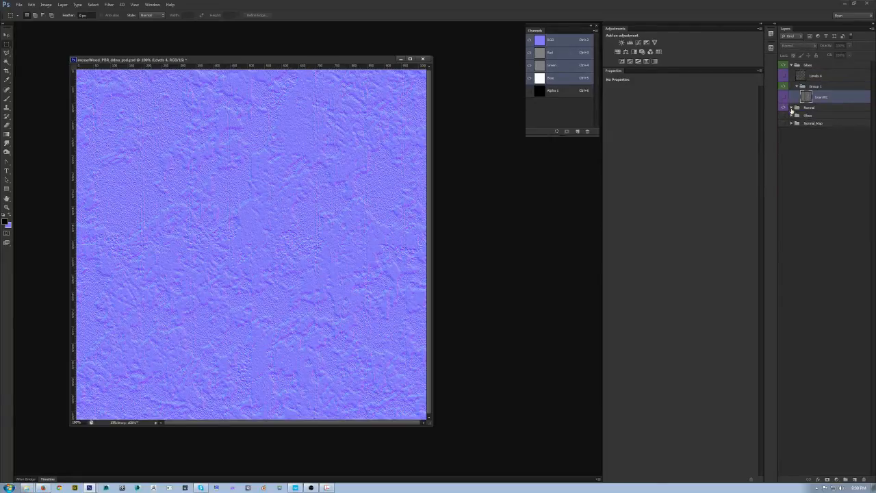
click(791, 107)
right_click(783, 67)
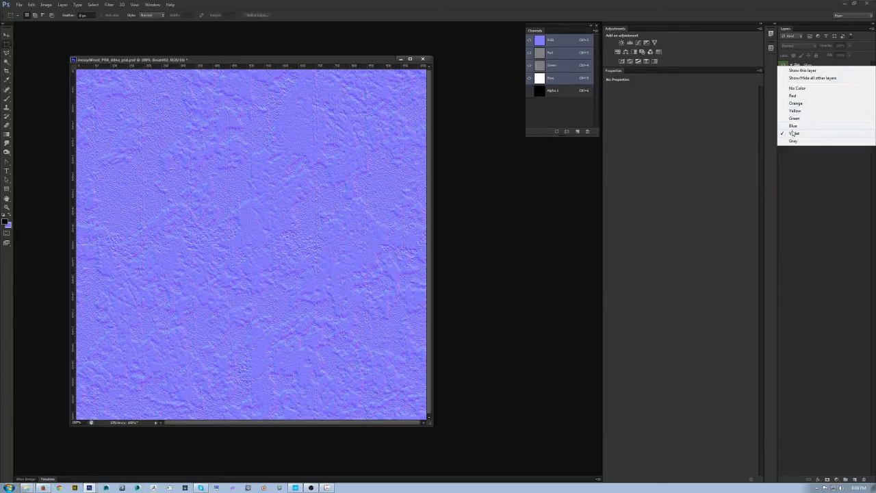
click(795, 123)
click(807, 74)
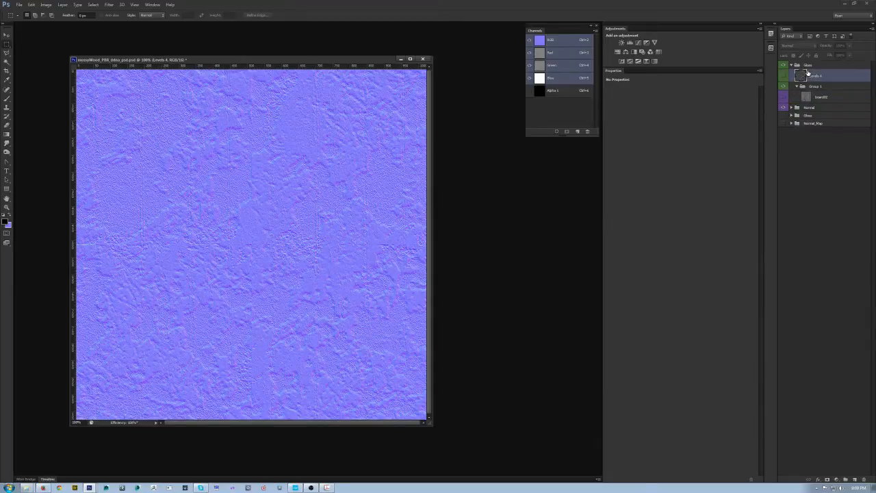
right_click(787, 67)
click(797, 123)
Name the board layer's subgroup "Wood" and place the moss layer in a subgroup named "Moss".
double_click(812, 86)
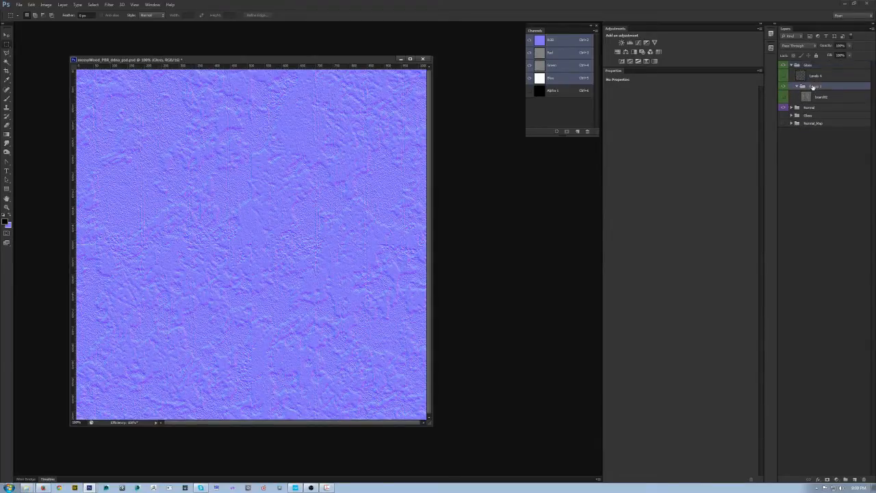
text(Wood)
key(Return)
click(829, 78)
key(ctrl+g)
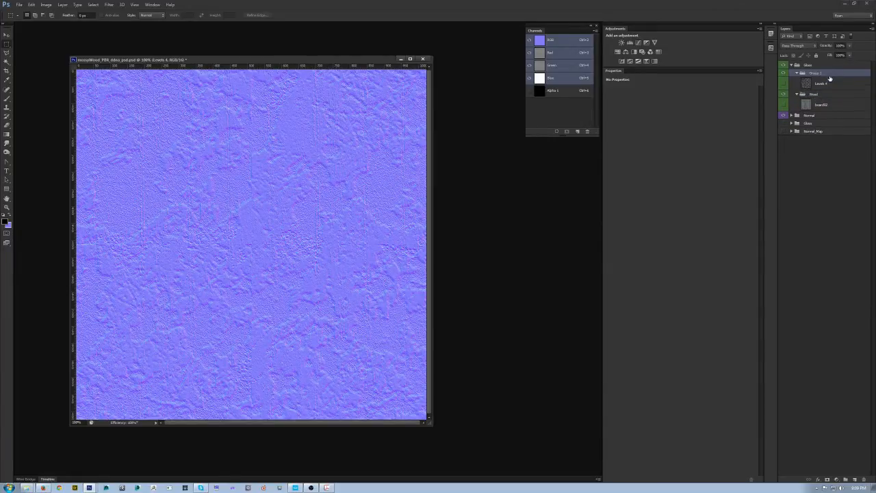
double_click(817, 73)
text(Moss)
key(Return)
Show the wood gloss layer without the moss, then select a square area of the planks and add a new layer above it.
click(782, 86)
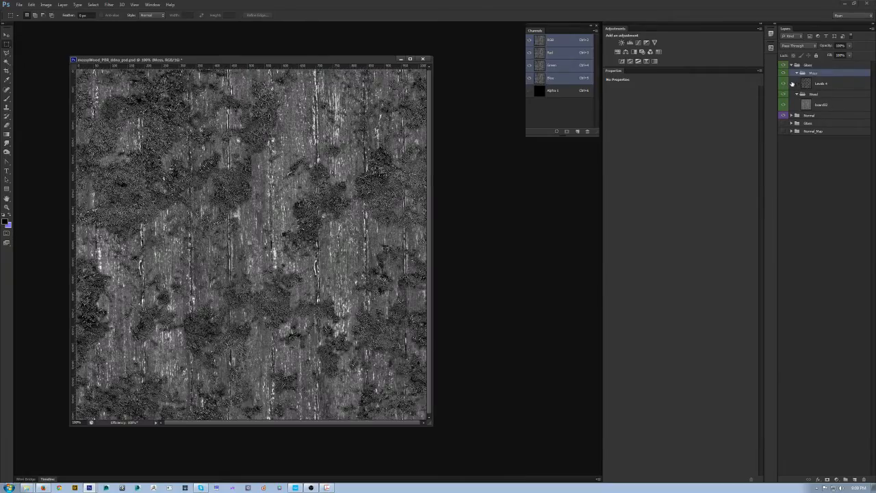
click(831, 106)
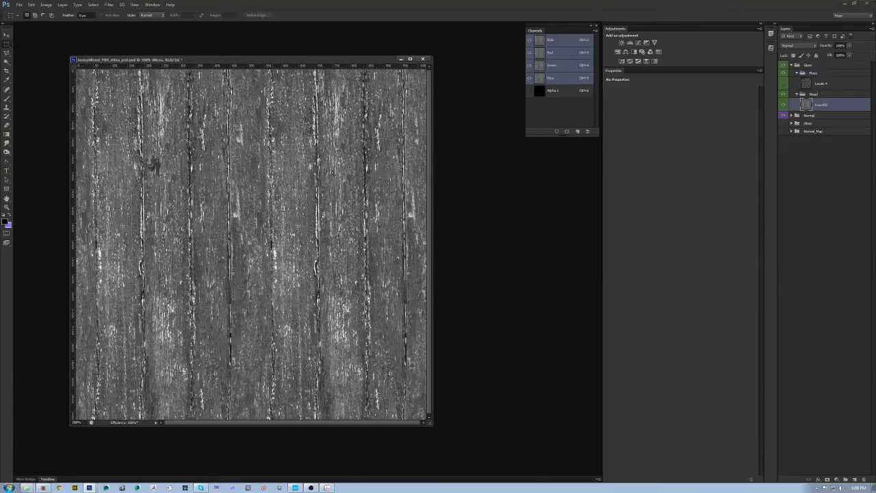
drag(256, 257, 228, 220)
key(ctrl+shift+n)
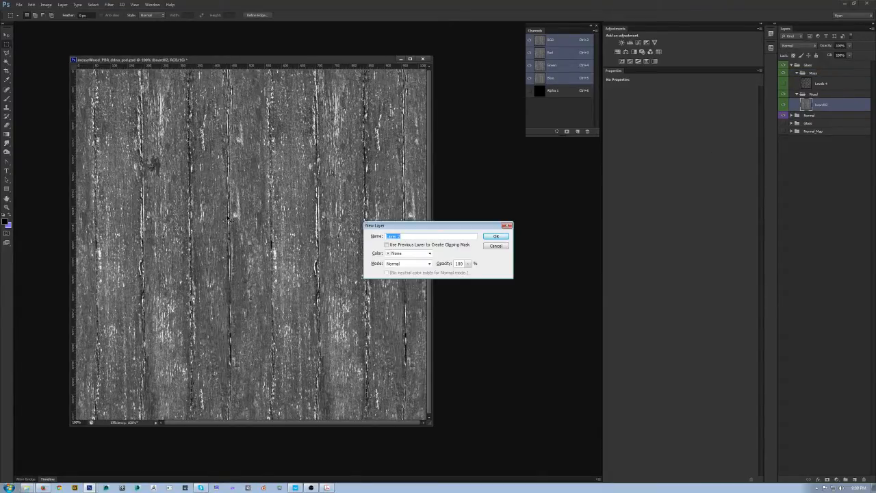
key(Return)
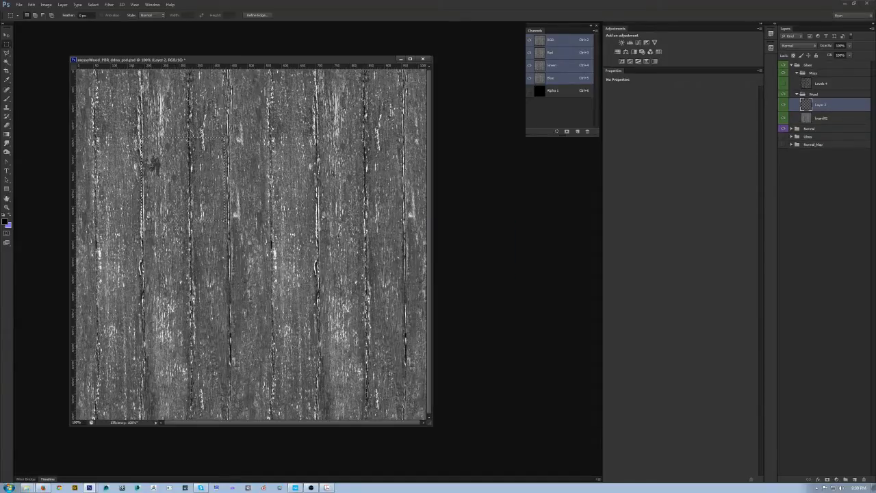
Fill the square selection with a dark neutral grey as the wood gloss reference, then deselect it.
click(5, 222)
click(325, 239)
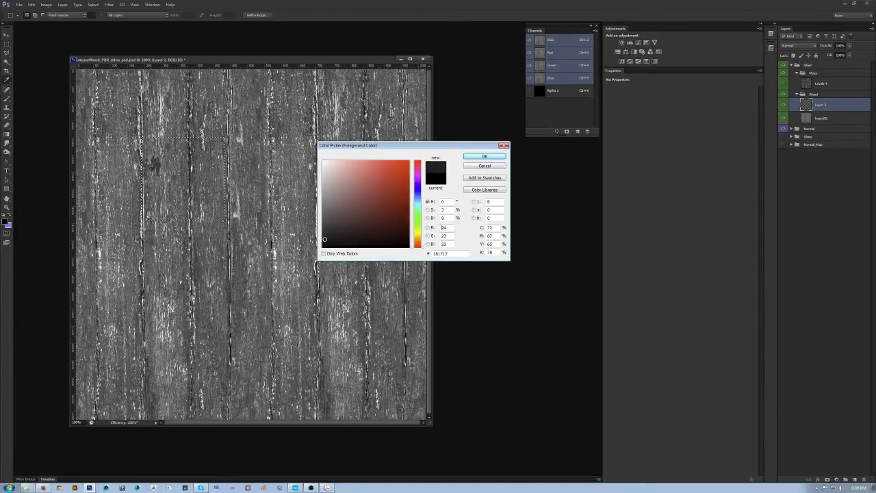
drag(324, 240, 322, 238)
click(322, 240)
click(483, 156)
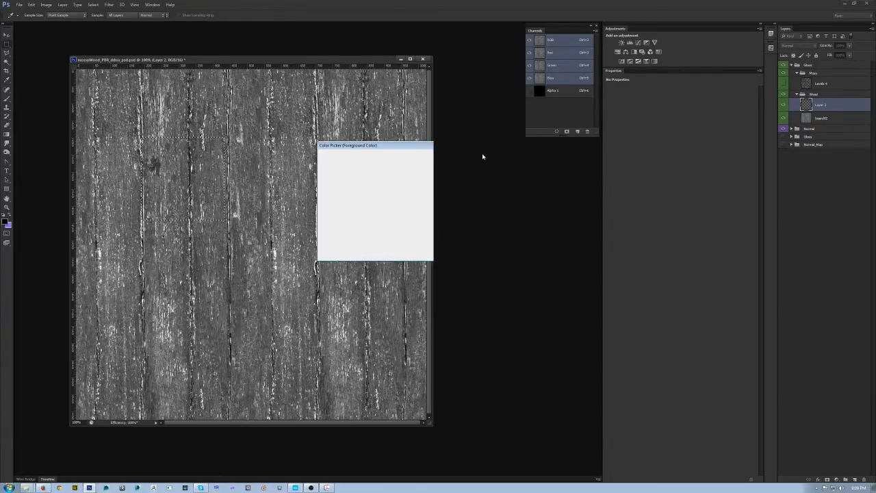
key(alt+BackSpace)
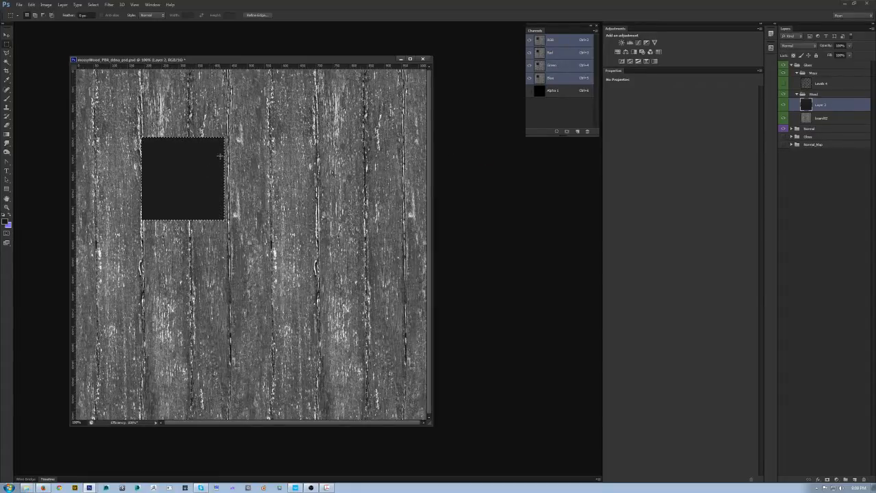
key(ctrl+d)
Match the wood to the reference square with a clipped Levels adjustment, midtones 1.94 and output white about 33, then delete the square's layer.
click(824, 121)
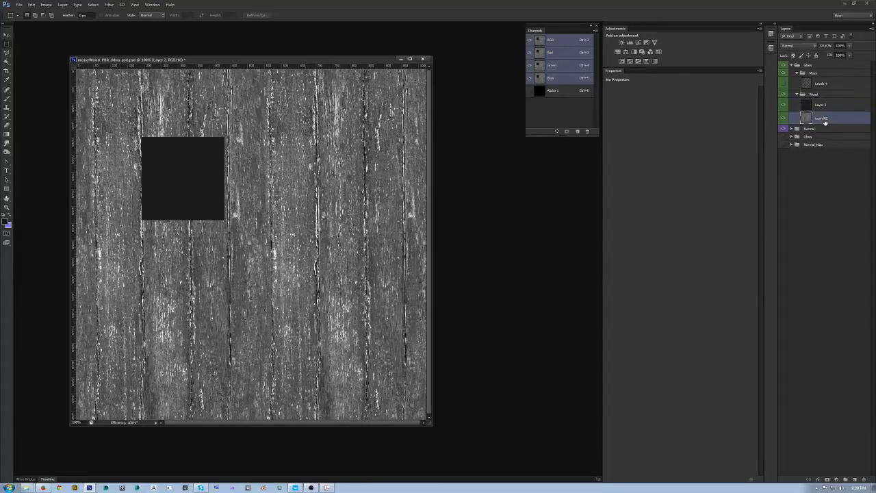
click(630, 43)
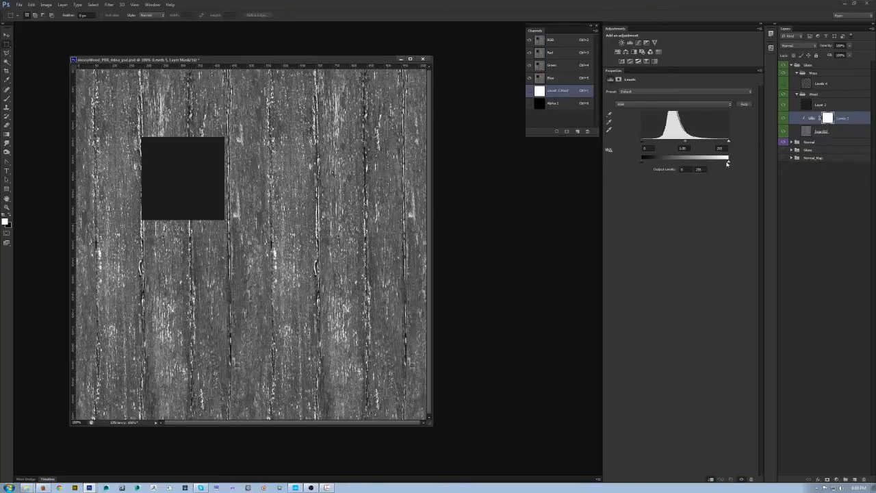
drag(728, 160, 656, 164)
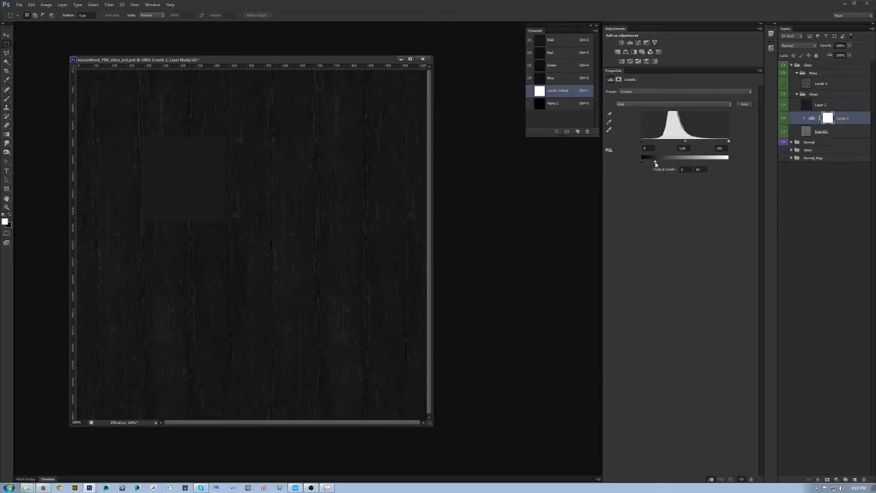
drag(686, 144, 651, 162)
drag(669, 142, 665, 143)
click(835, 107)
key(Delete)
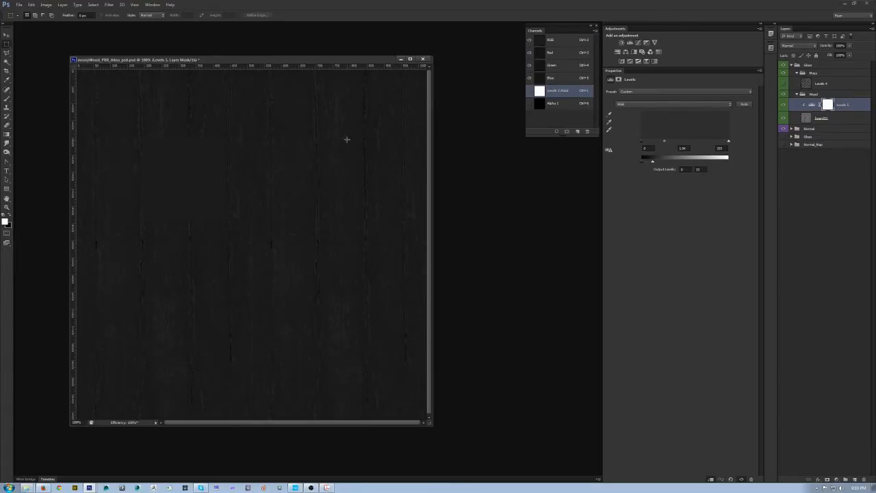
drag(265, 62, 258, 70)
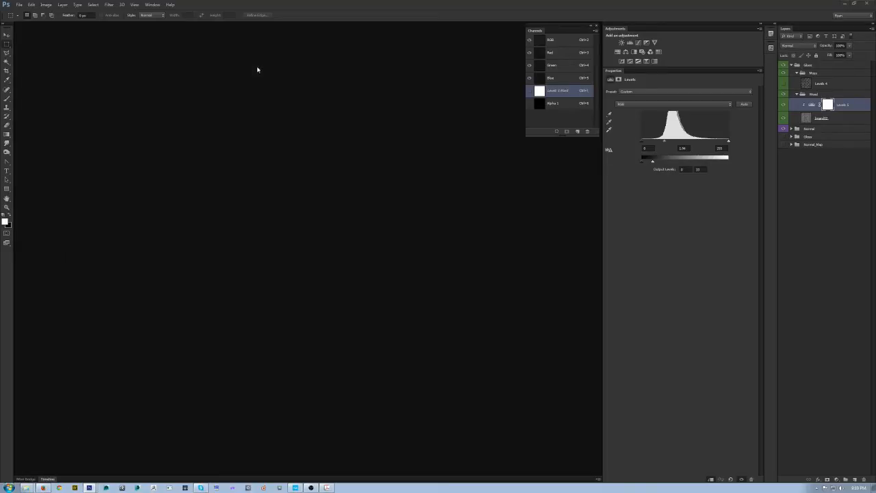
Show the moss layer in the Gloss group and consult the gloss scale on the PDF cheat sheet.
click(843, 84)
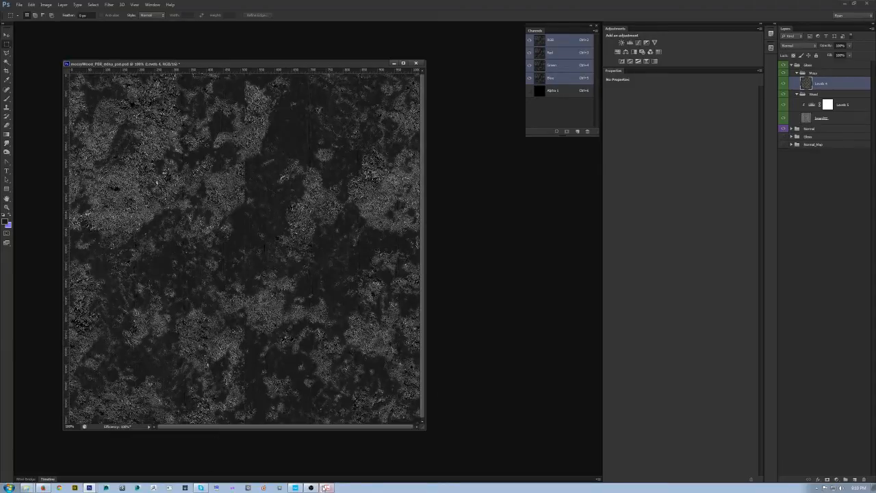
click(327, 488)
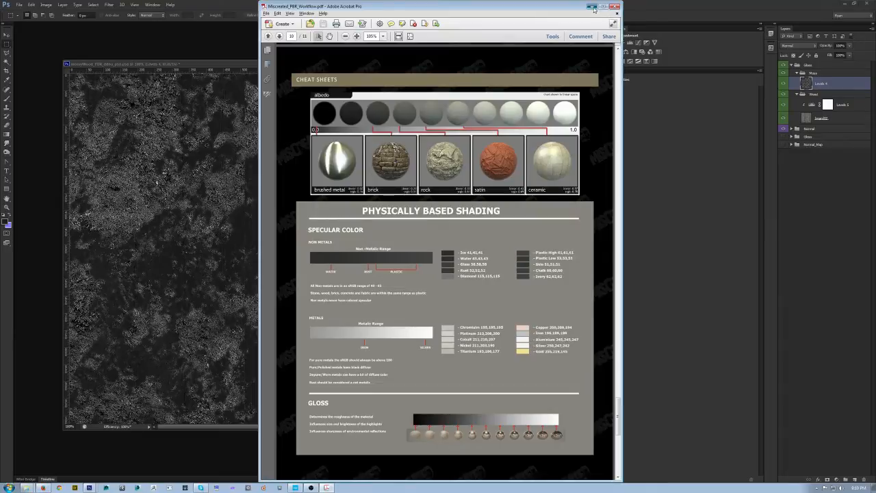
click(592, 6)
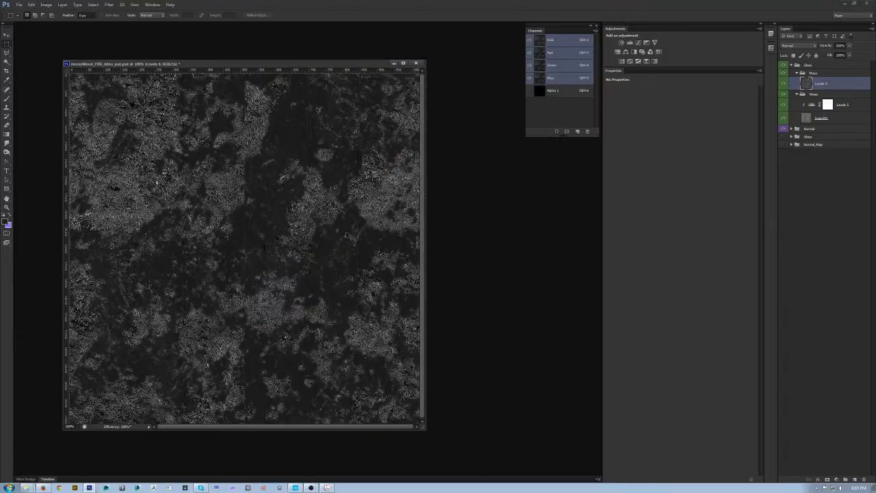
Add a new layer in the Moss group and fill a square selection with a medium neutral grey as the moss gloss reference.
key(ctrl+shift+n)
key(Return)
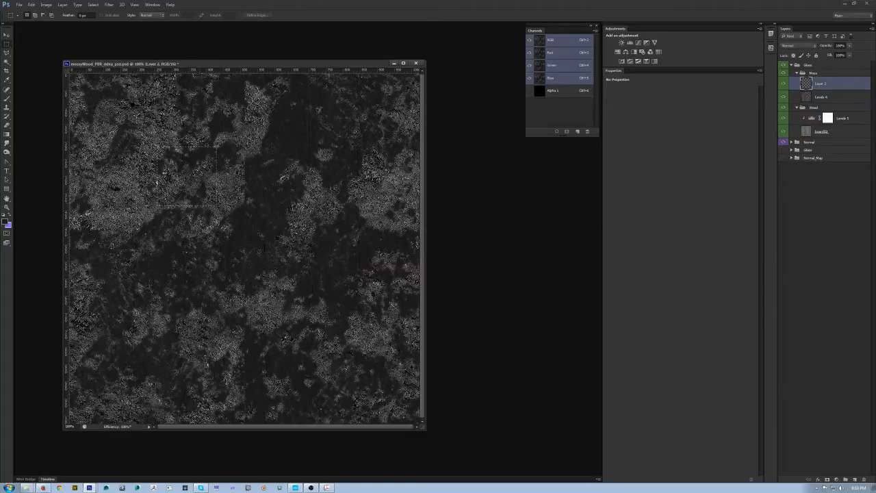
key(i)
click(5, 222)
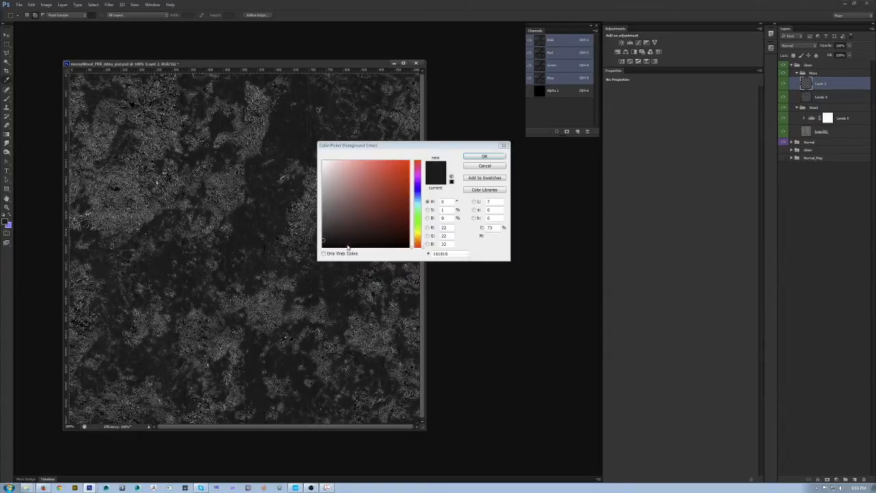
drag(320, 239, 322, 225)
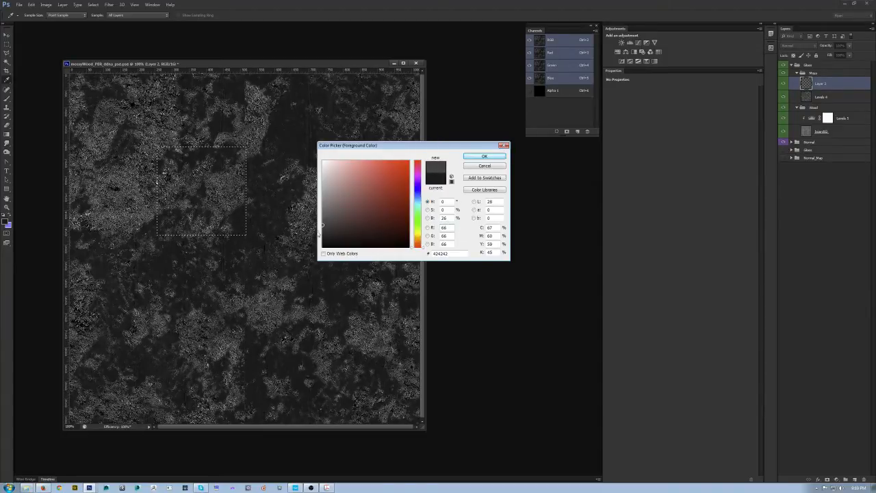
mouse_move(322, 225)
mouse_down()
mouse_move(316, 141)
mouse_move(303, 222)
mouse_up()
click(481, 157)
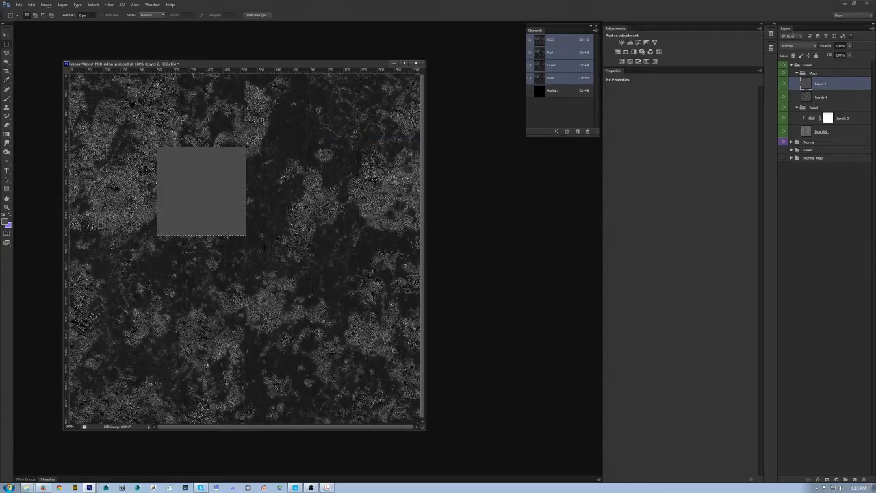
key(ctrl+d)
Match the moss layer to the reference square with a clipped Levels adjustment, setting the output levels to about 33 and 162 and darkening the midtones.
click(835, 96)
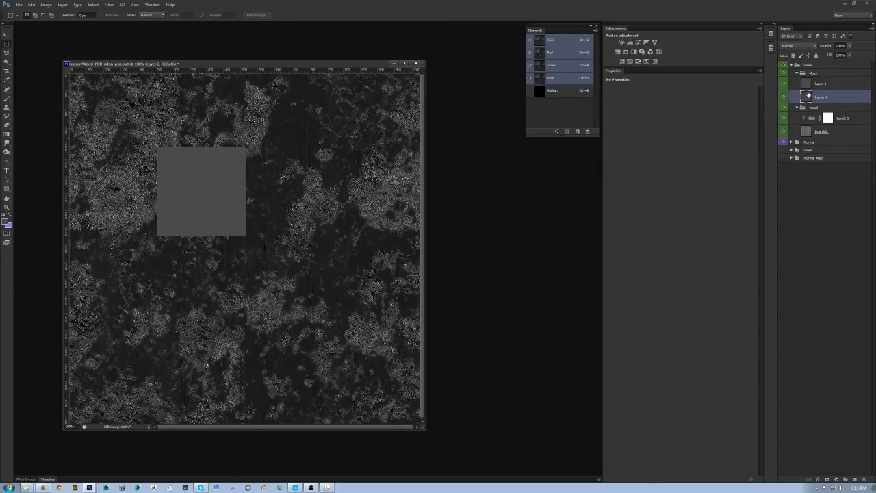
click(629, 43)
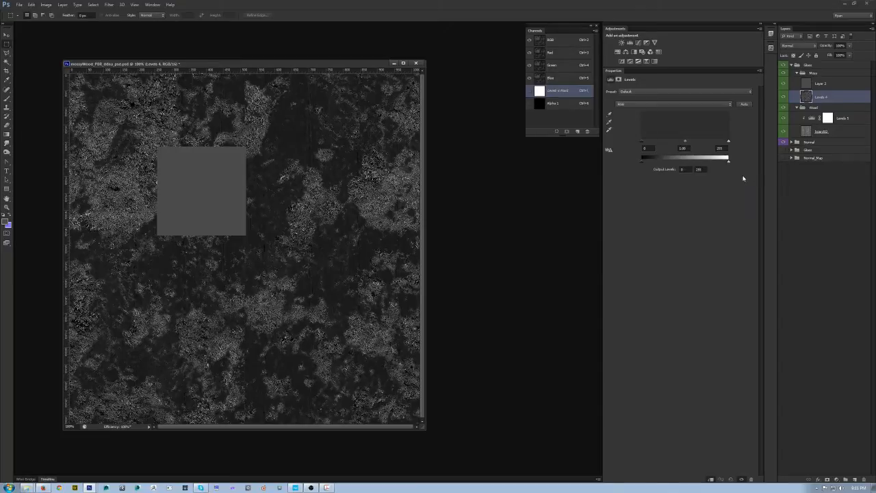
drag(728, 164, 699, 160)
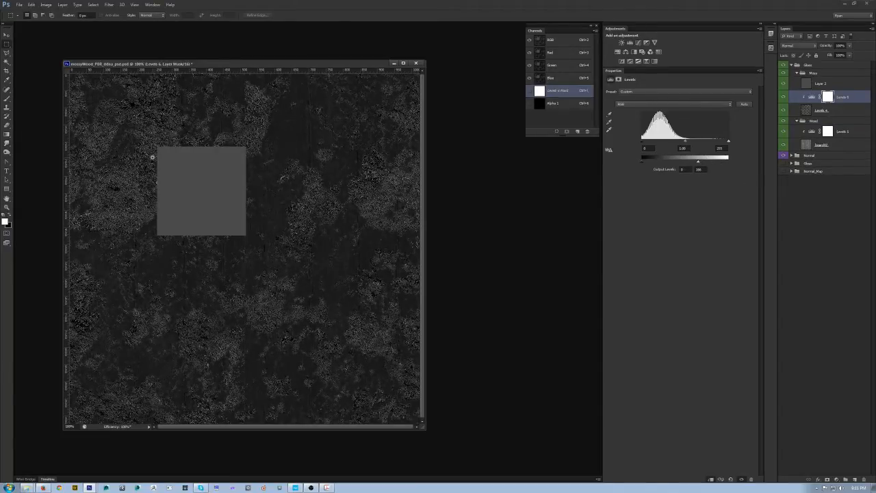
ctrl+click(153, 158)
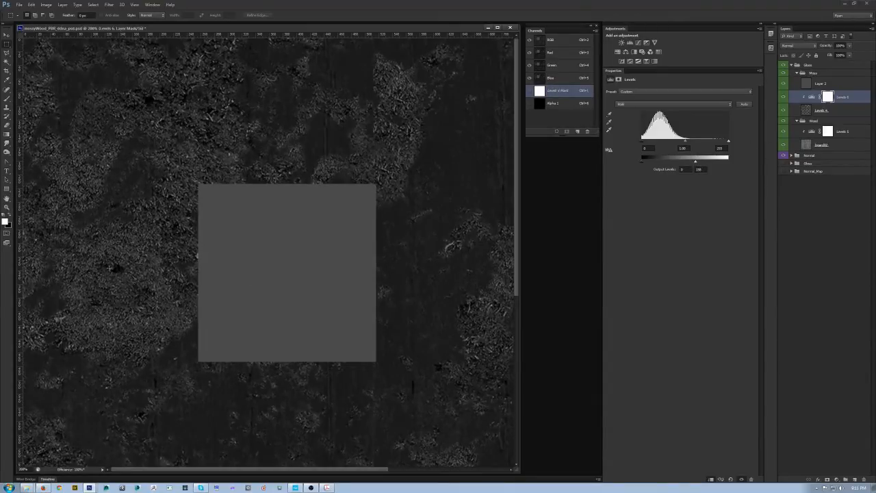
drag(642, 162, 692, 160)
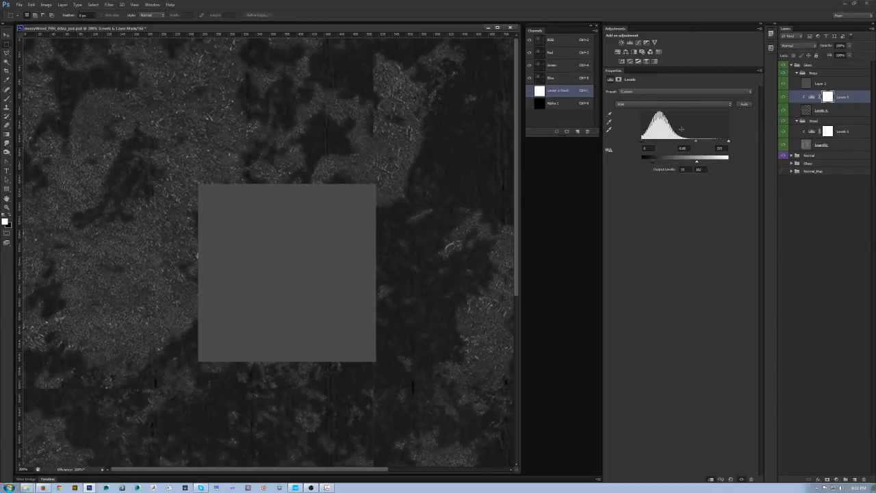
Delete the layer holding the grey reference square from the Moss group.
key(ctrl+minus)
key(ctrl+minus)
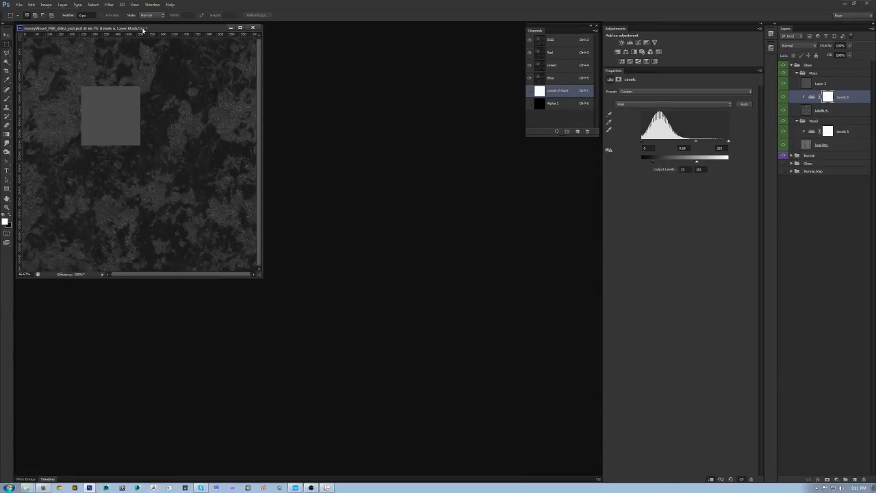
drag(143, 28, 252, 72)
key(ctrl+plus)
click(821, 83)
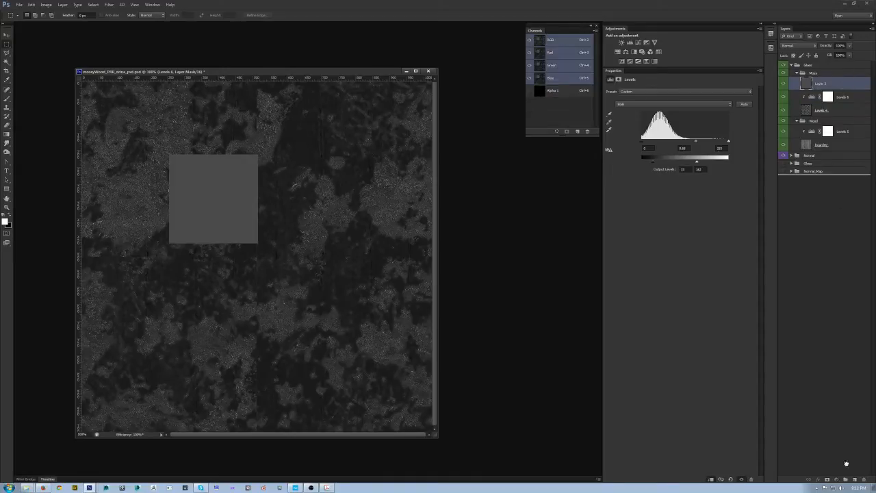
click(863, 478)
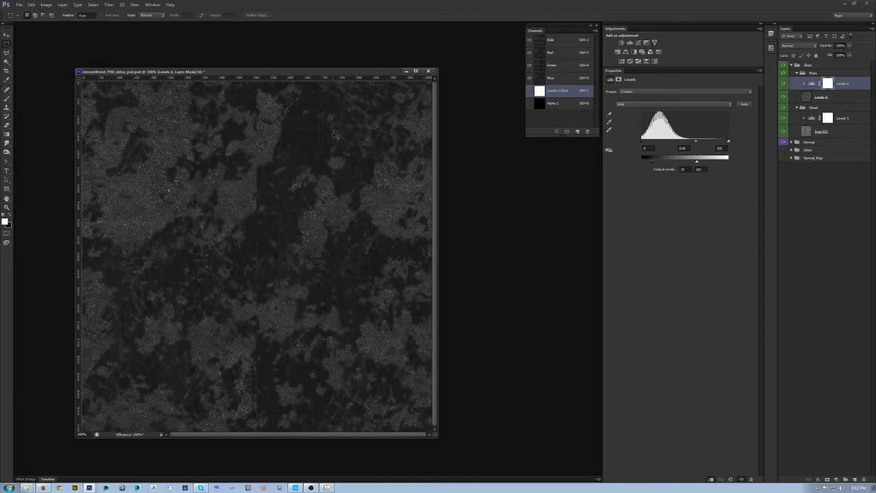
Copy the whole canvas merged and paste it into the Alpha 1 channel, then deselect and return to the RGB channels.
key(ctrl+a)
click(93, 5)
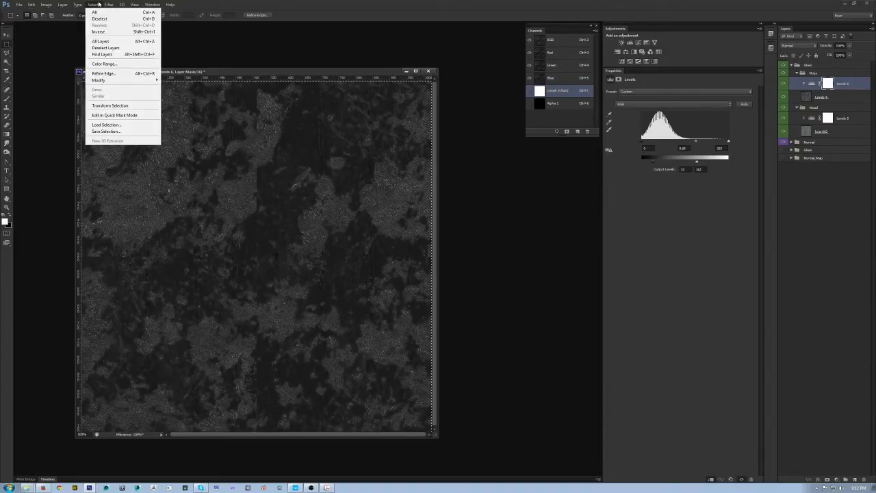
click(359, 70)
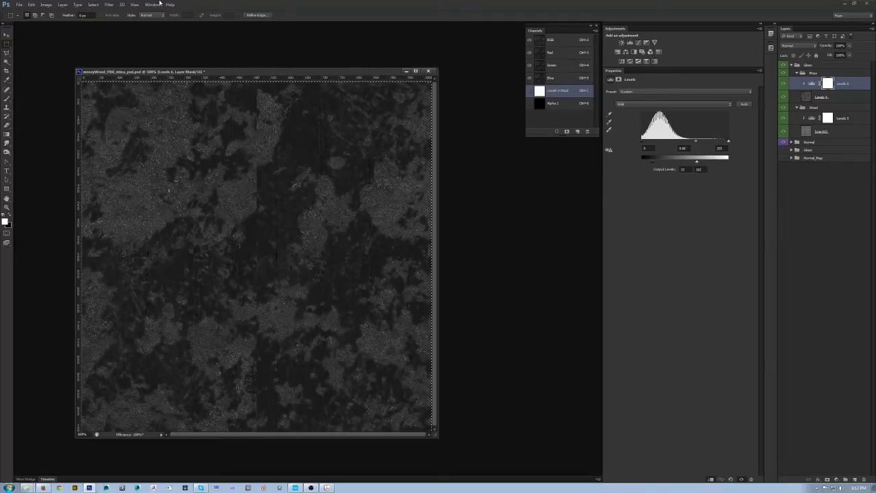
click(31, 5)
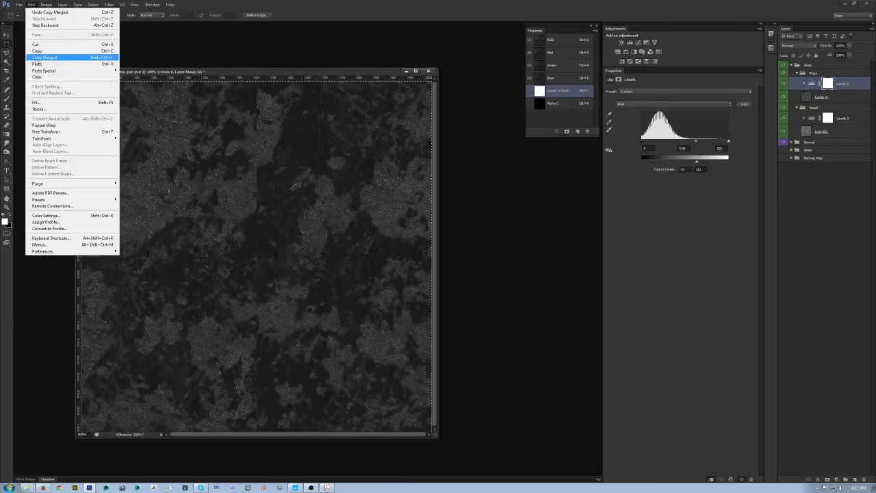
click(80, 58)
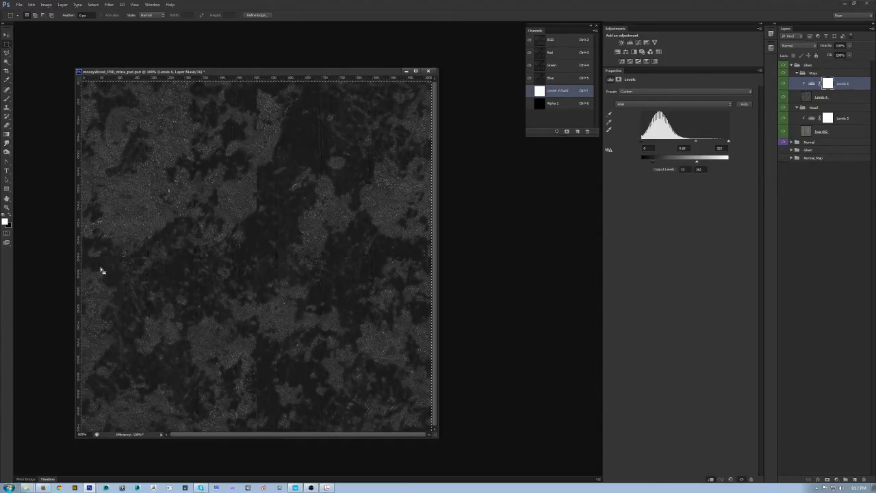
click(563, 103)
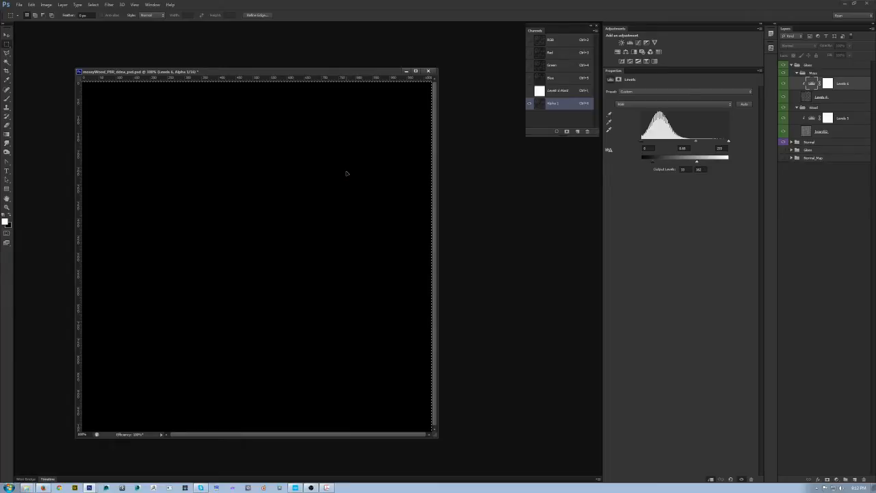
key(ctrl+v)
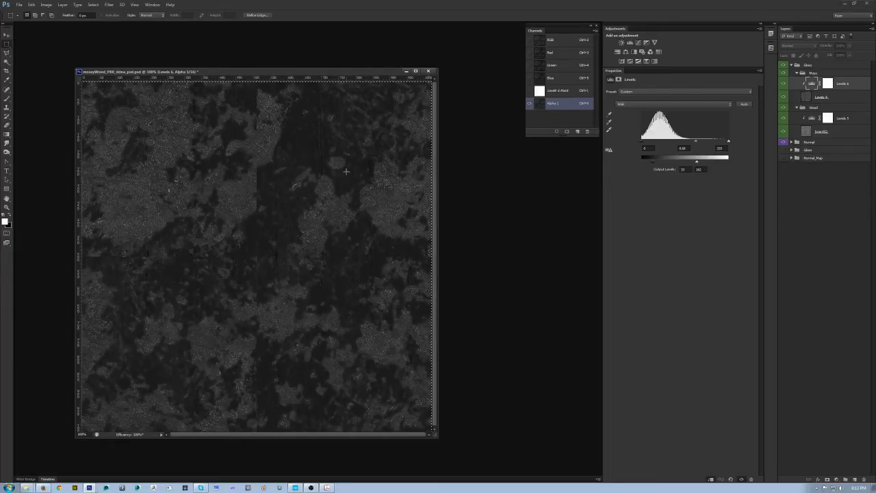
key(ctrl+d)
click(568, 40)
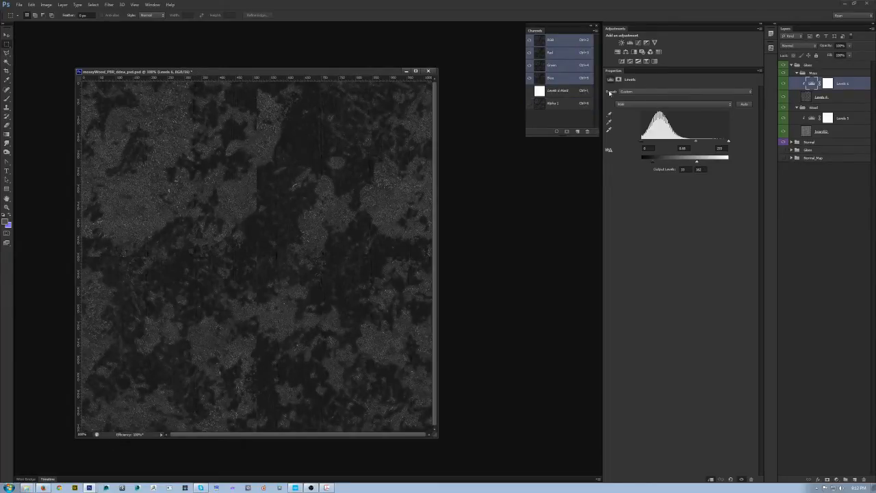
Hide the Gloss group and export the normal map in CryTIFPlugin format over mossyWood_PBR2_ddna.tif with the NormalmapWithGlossInAlpha_highQ preset.
click(782, 67)
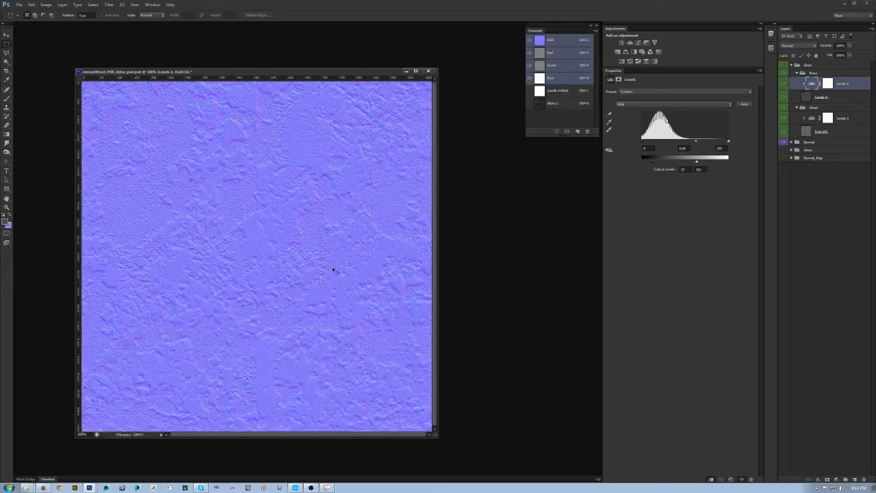
key(ctrl+shift+s)
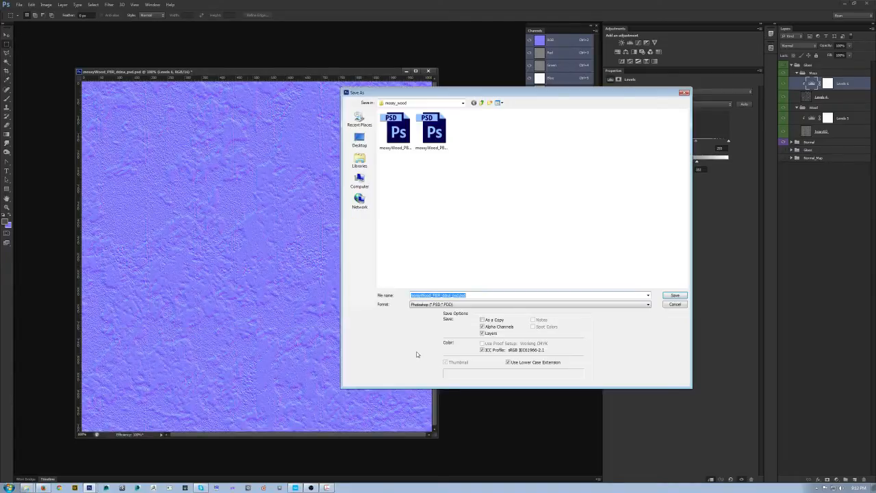
click(460, 303)
click(460, 317)
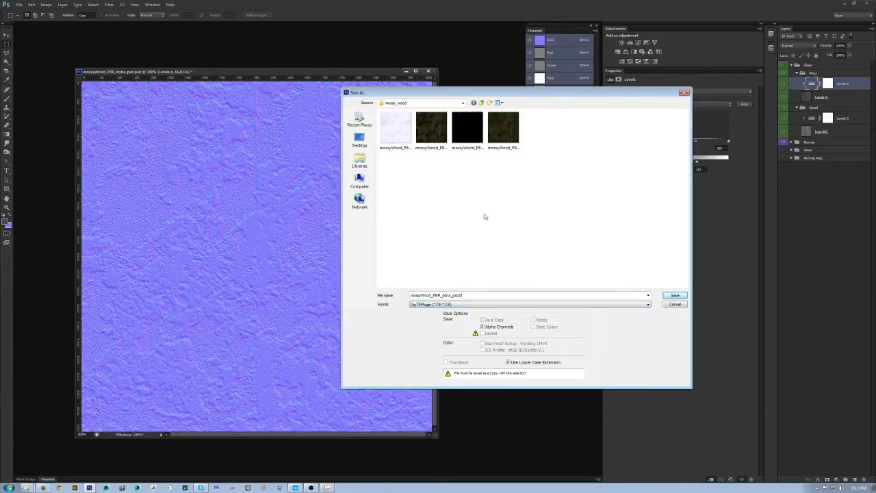
double_click(474, 130)
click(427, 178)
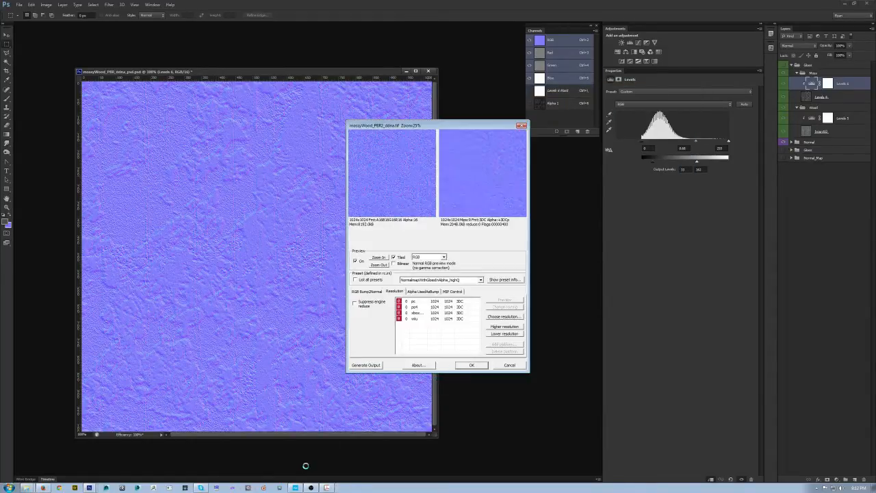
Switch to CRYENGINE Sandbox and examine the mossy wood slab's surface up close and at grazing angles.
click(295, 488)
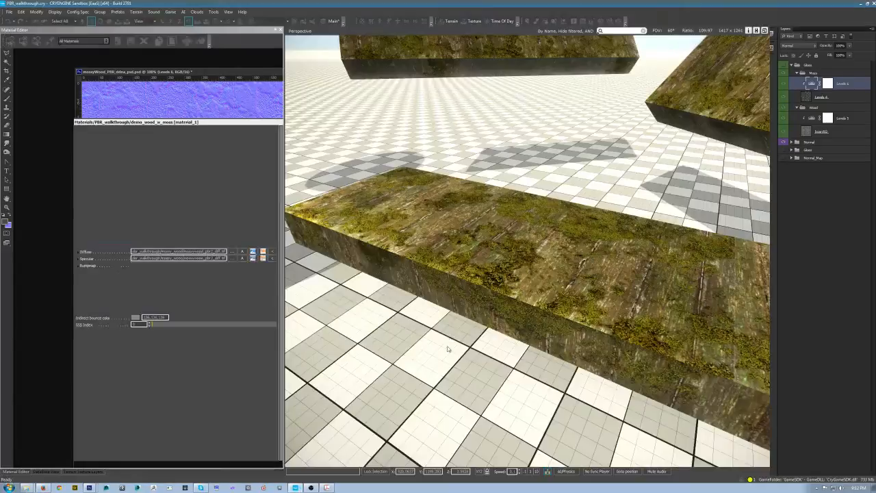
click(513, 302)
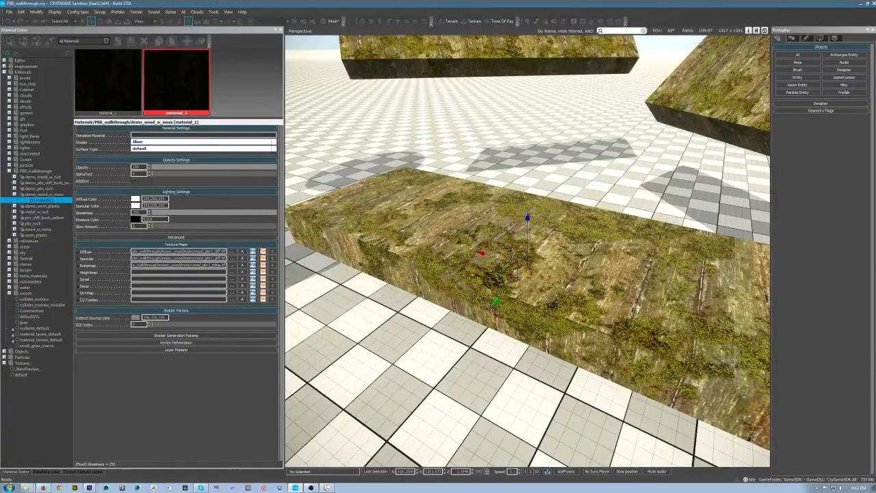
key(z)
alt+middle_drag(621, 424, 543, 300)
scroll(637, 263, up, 5)
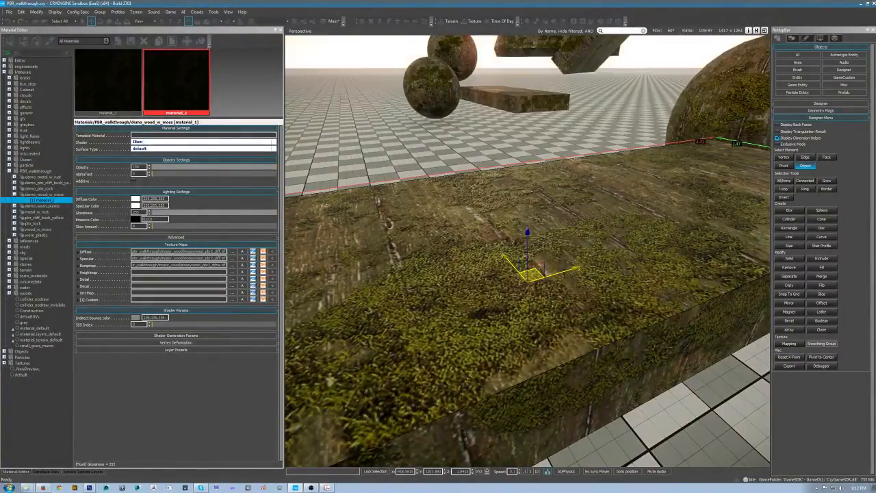
scroll(528, 251, down, 5)
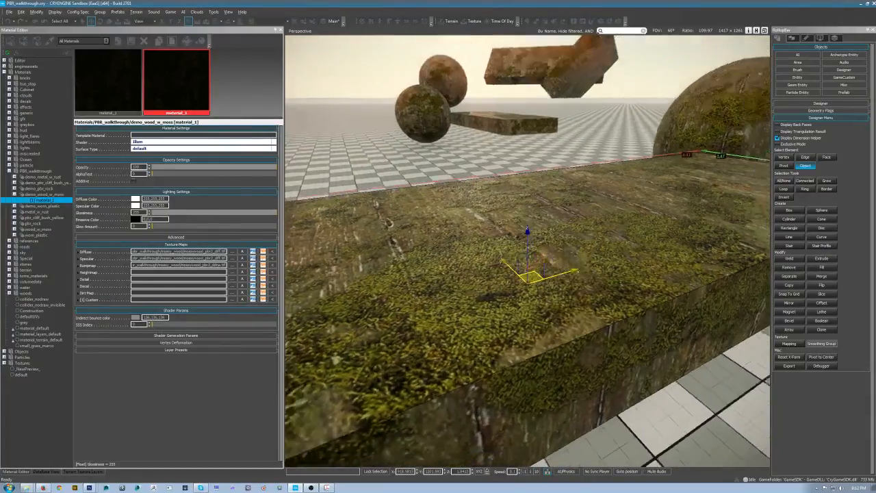
scroll(457, 238, up, 5)
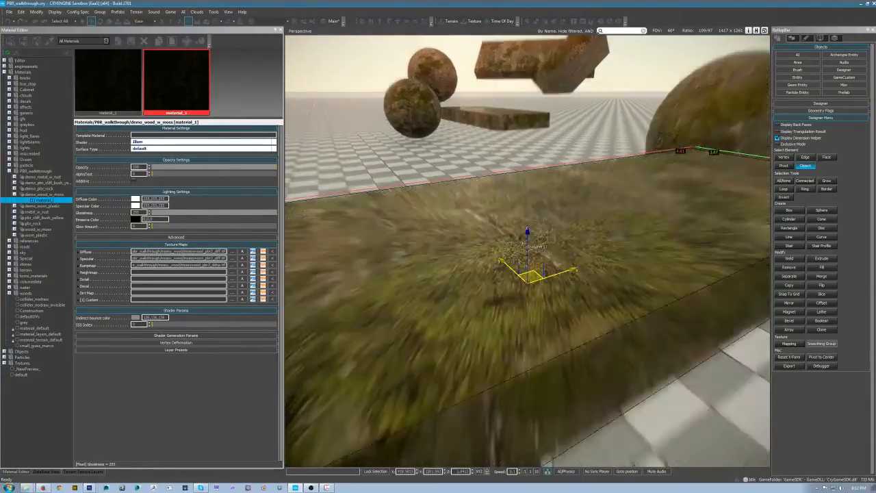
alt+middle_drag(457, 239, 445, 196)
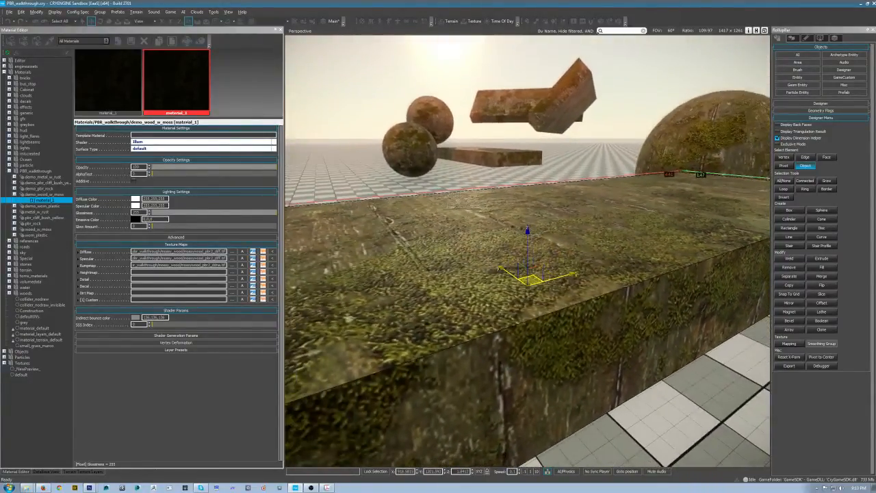
mouse_move(491, 253)
alt+middle_down()
mouse_move(453, 256)
mouse_move(487, 258)
alt+middle_up()
scroll(487, 257, down, 3)
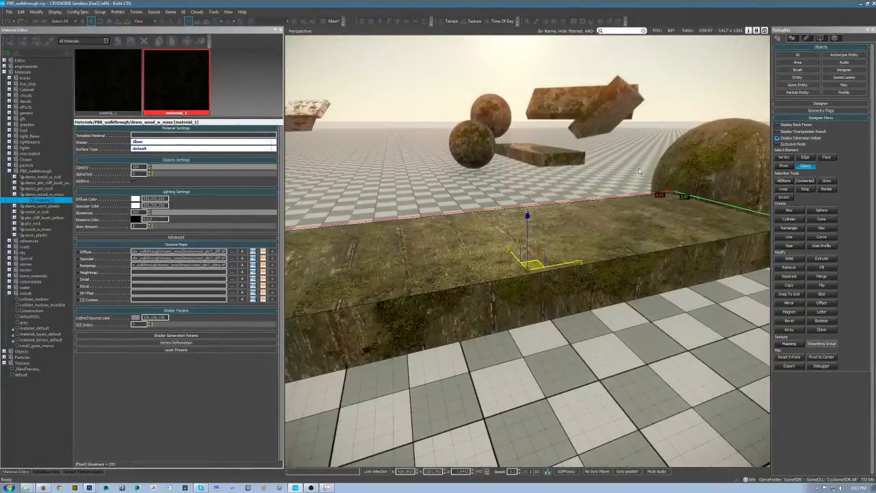
Focus on the mossy wood sphere and examine how its wood and moss areas reflect light.
click(710, 180)
mouse_move(533, 234)
alt+middle_down()
mouse_move(571, 250)
mouse_move(583, 271)
mouse_move(567, 198)
mouse_move(555, 197)
alt+middle_up()
scroll(571, 251, up, 3)
click(715, 207)
key(z)
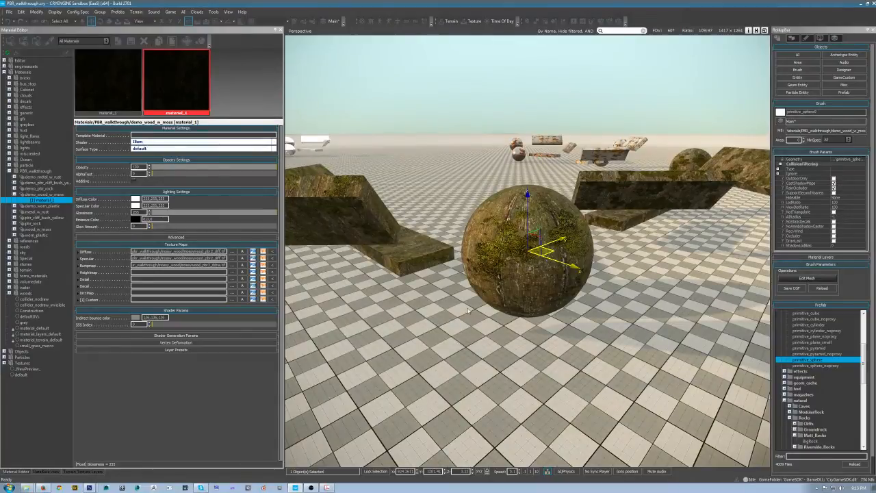
scroll(468, 310, up, 5)
alt+middle_drag(468, 310, 430, 186)
Switch to Photoshop to review the gloss texture, then return to CRYENGINE Sandbox.
key(alt+Tab)
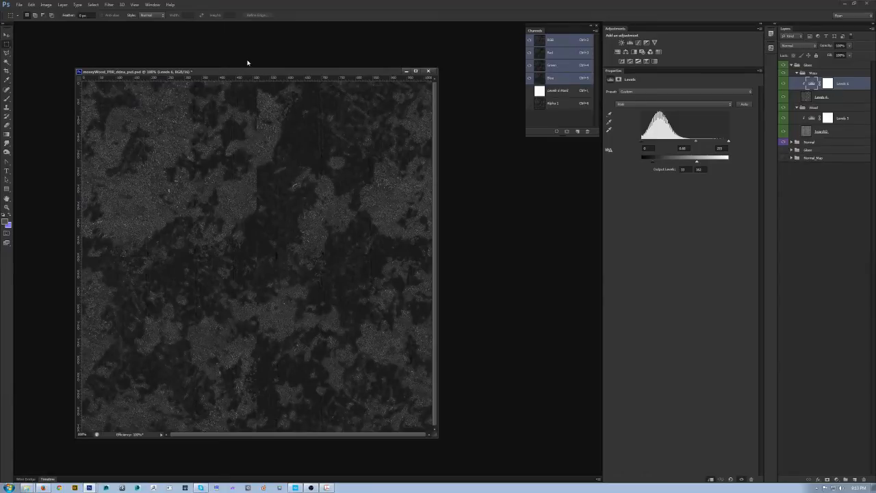
drag(247, 71, 247, 58)
key(alt+Tab)
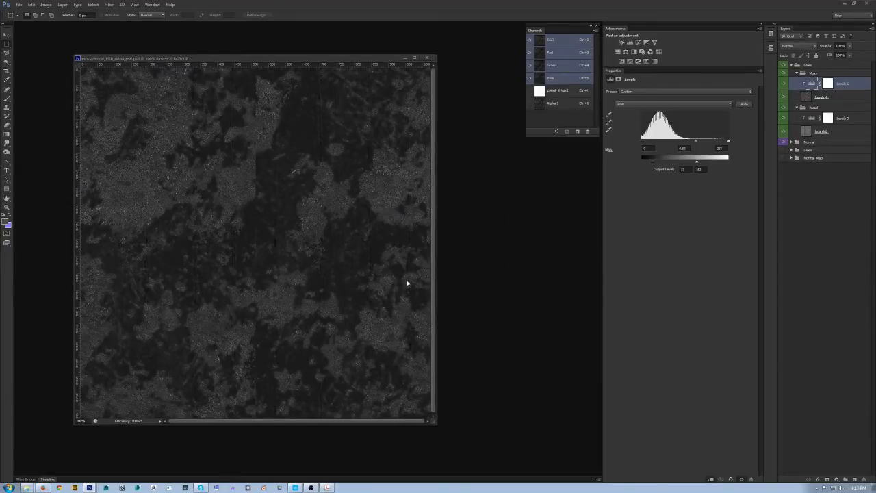
click(293, 484)
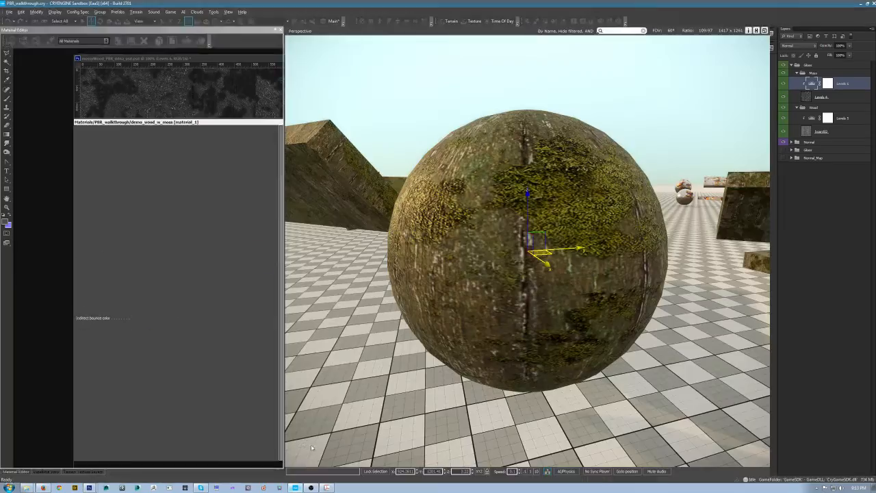
Examine the sphere, the flat slab and the tilted slab from several angles to judge the mossy wood's gloss.
alt+middle_drag(611, 371, 751, 62)
click(737, 190)
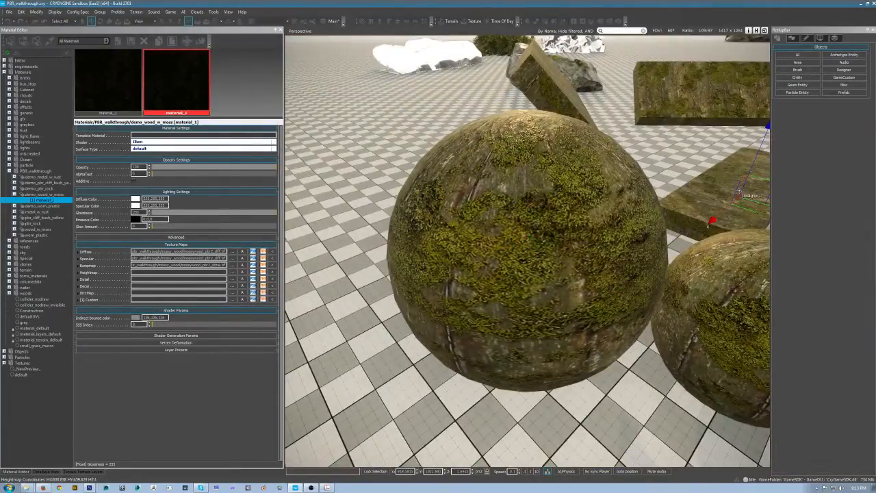
key(z)
alt+middle_drag(619, 219, 558, 204)
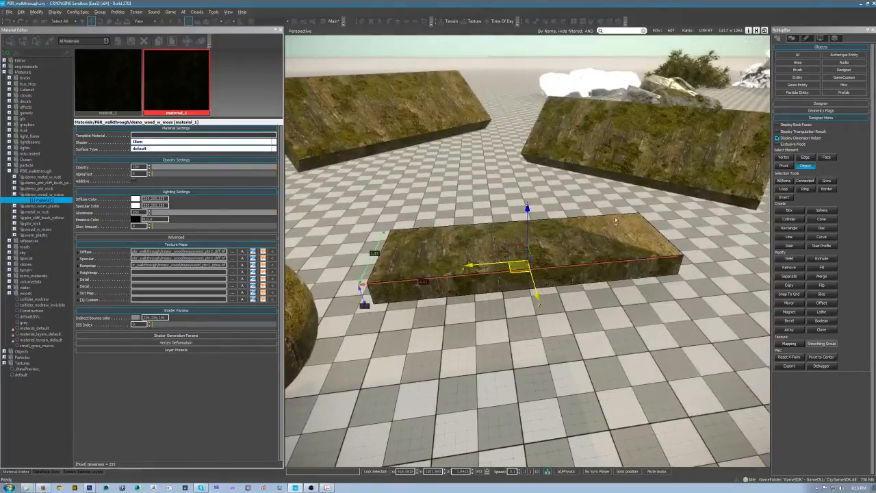
click(464, 107)
key(z)
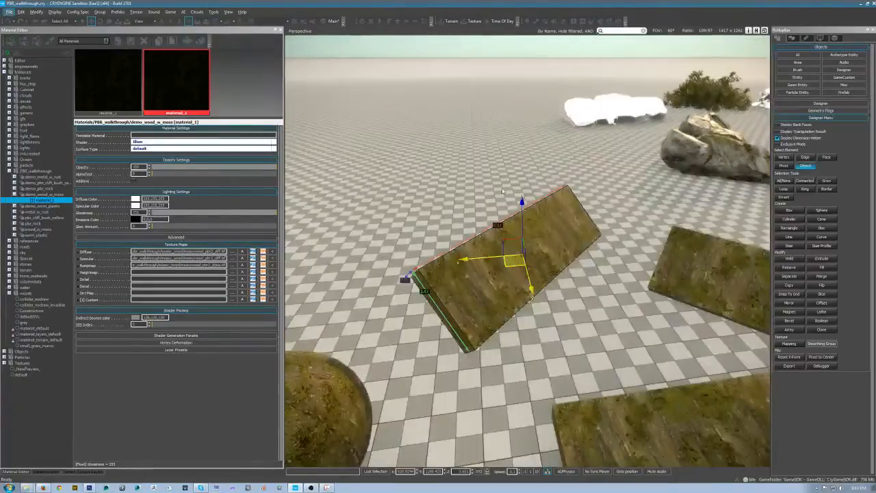
scroll(582, 322, up, 2)
scroll(582, 322, up, 2)
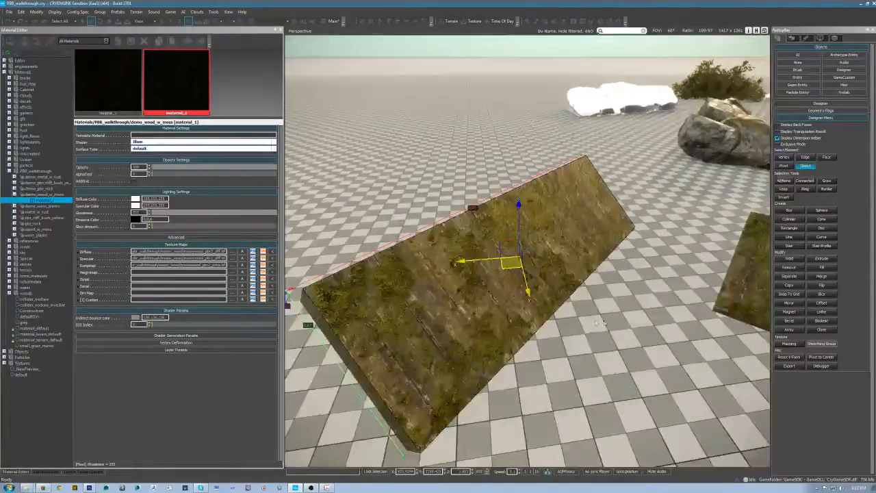
alt+middle_drag(582, 322, 538, 198)
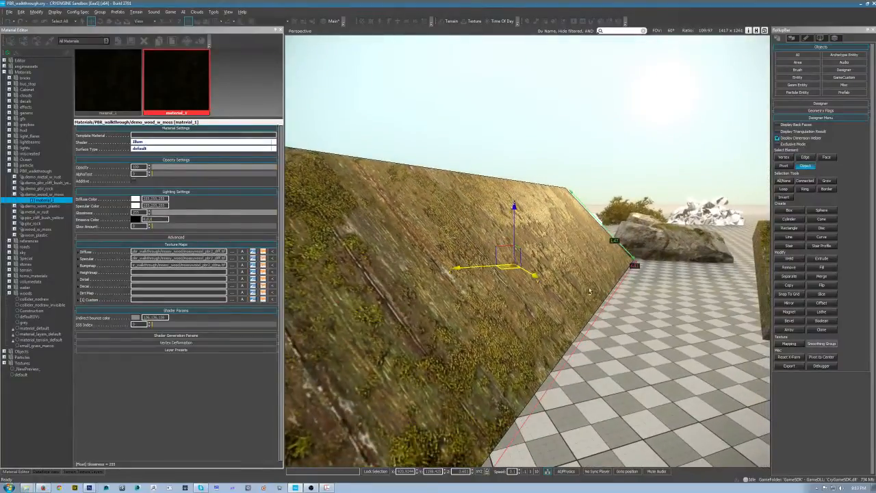
alt+middle_drag(585, 227, 651, 307)
Switch to Photoshop and strengthen the moss Levels adjustment: input white about 207, darker midtones, output levels about 24 and 220.
key(alt+Tab)
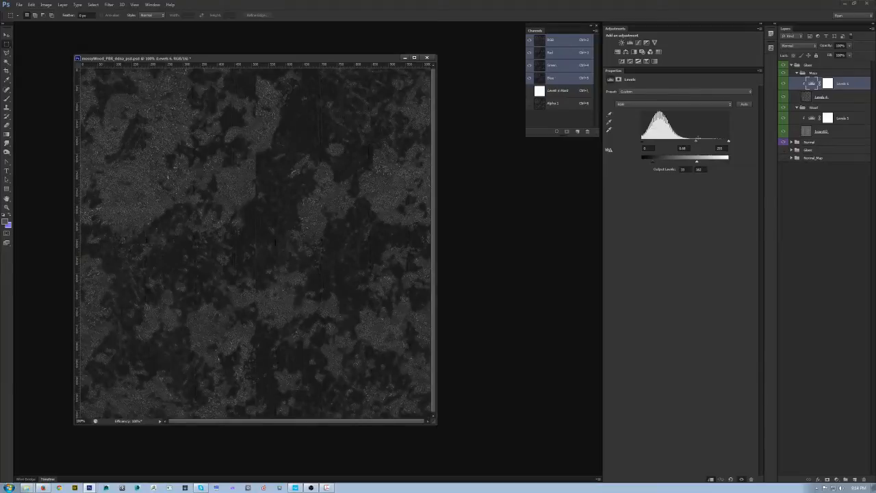
mouse_move(696, 144)
mouse_down()
mouse_move(683, 142)
mouse_move(716, 163)
mouse_move(683, 142)
mouse_move(693, 143)
mouse_up()
drag(653, 164, 648, 164)
Add a new layer on top of the Moss group and fill it with black-and-white Render Clouds.
key(ctrl+shift+n)
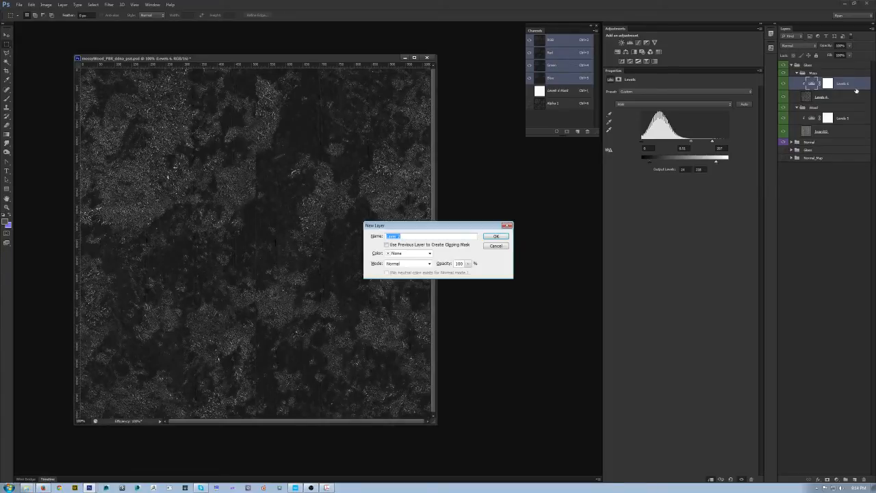
key(Return)
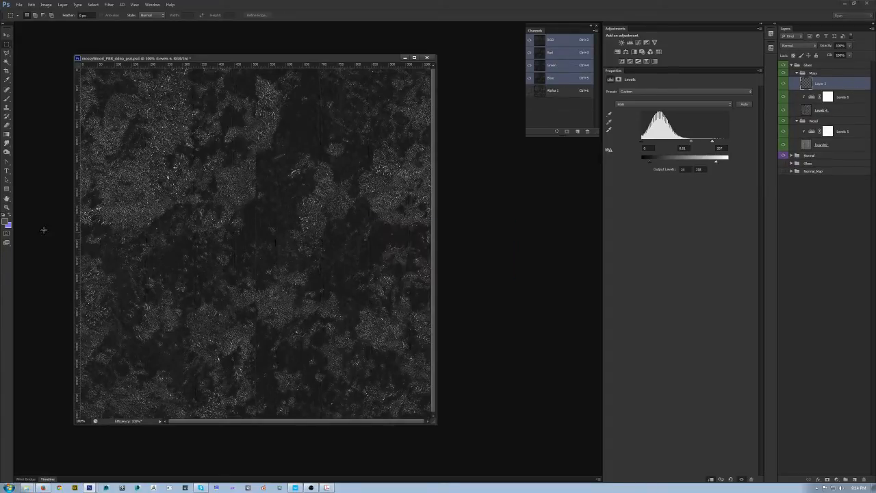
click(7, 223)
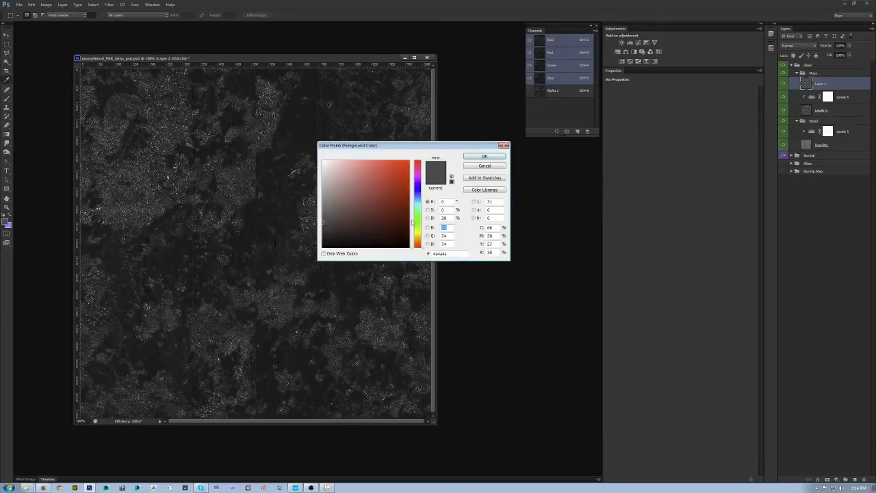
click(484, 166)
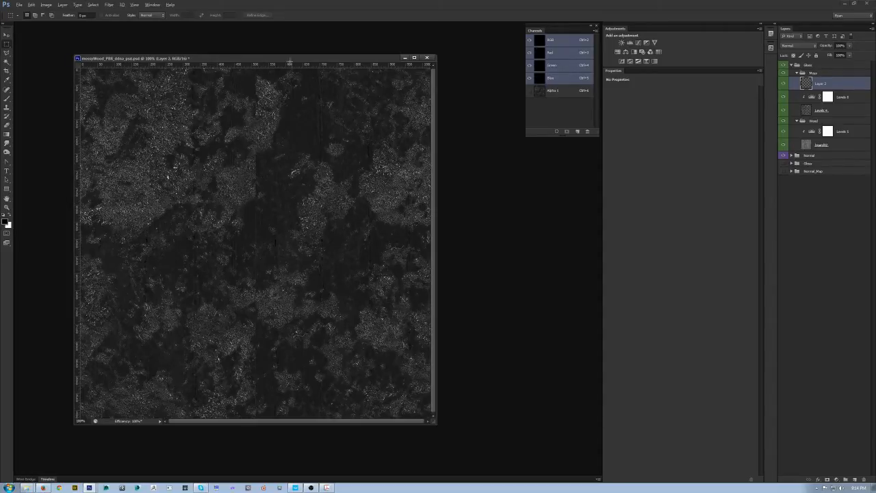
click(109, 5)
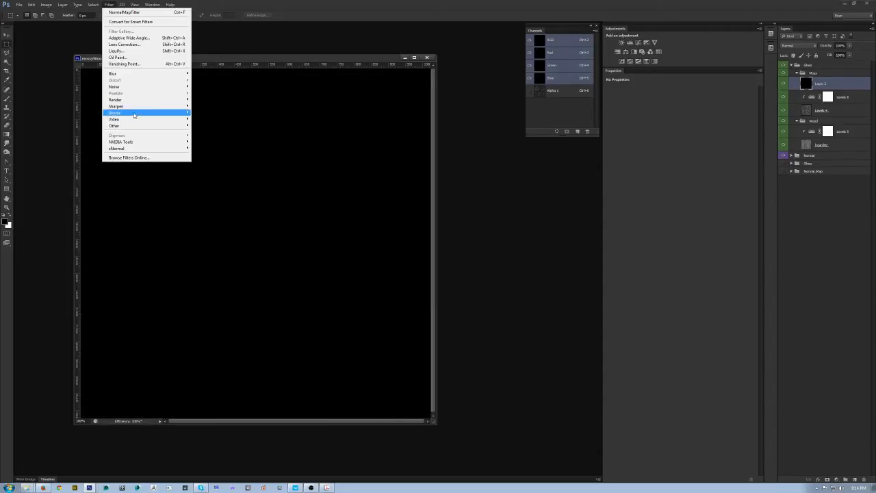
mouse_move(134, 112)
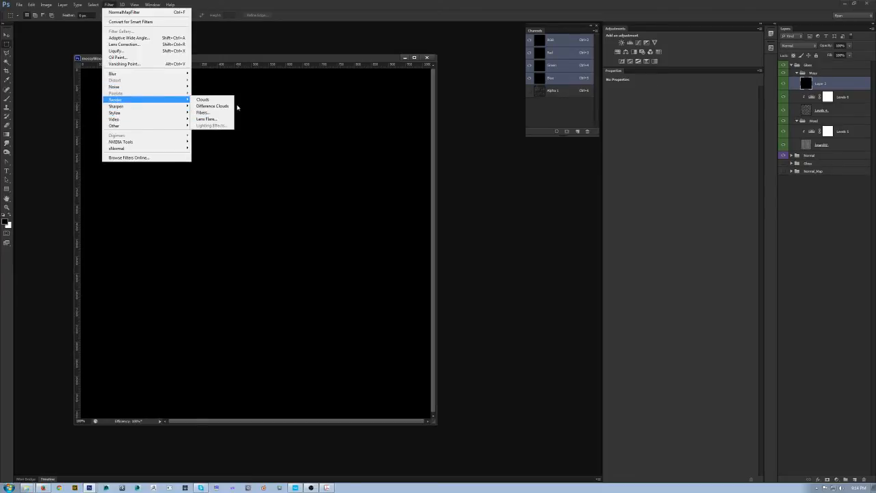
click(225, 101)
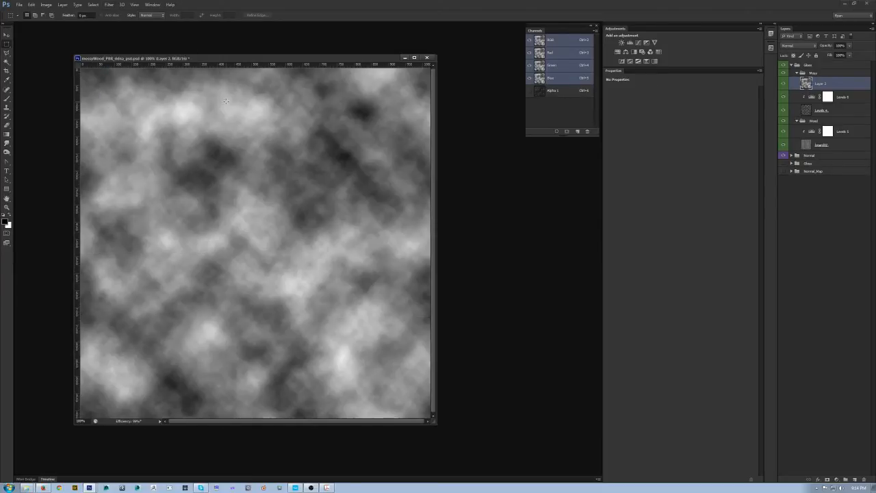
Set the clouds layer to Overlay blending and clip it to the moss layers below.
click(797, 45)
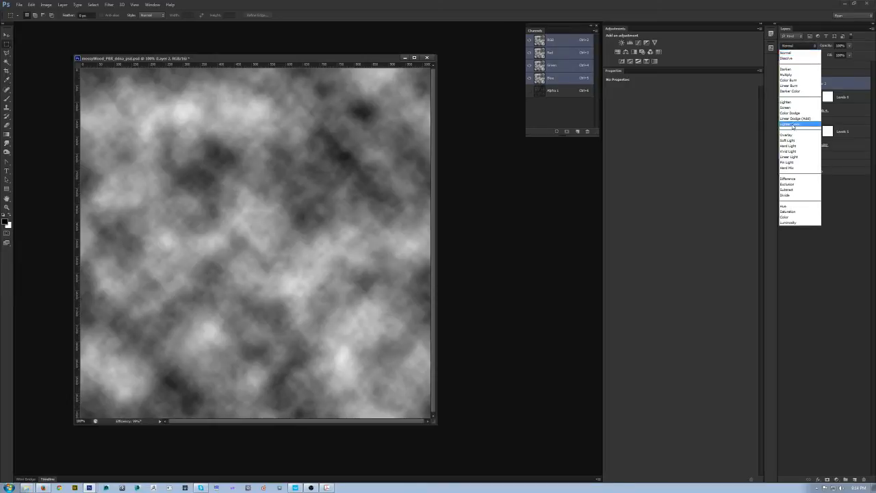
click(788, 136)
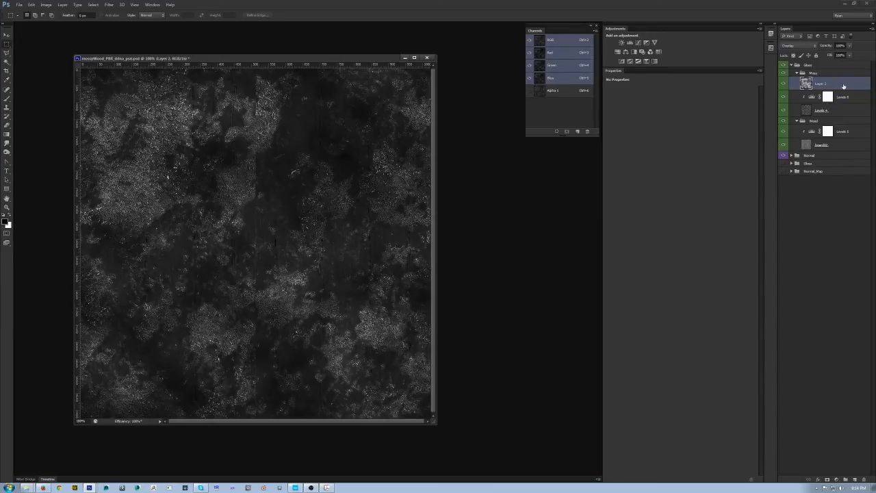
right_click(844, 91)
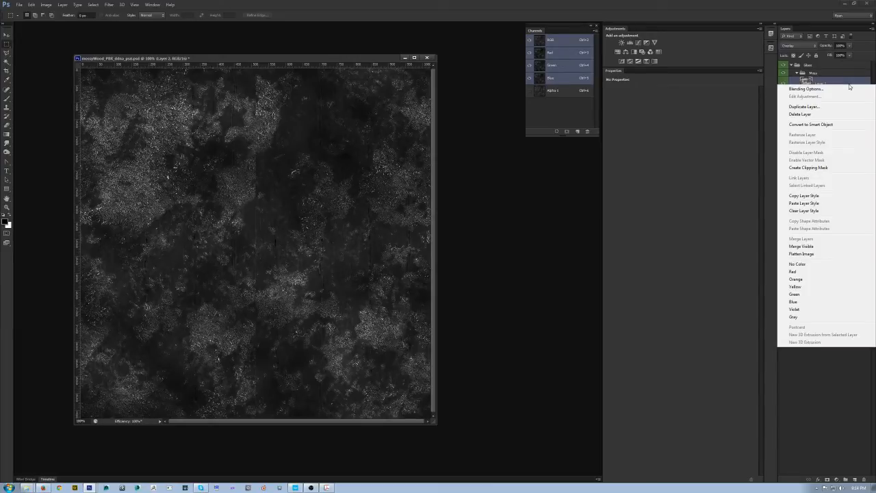
click(822, 168)
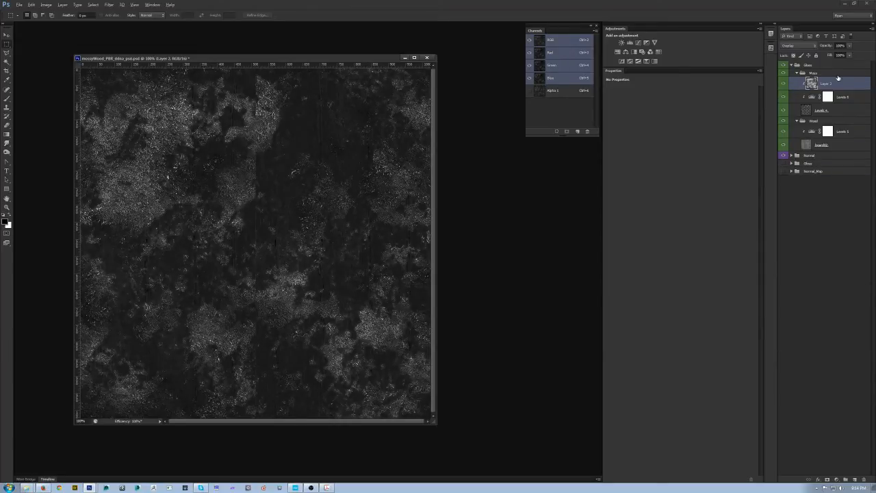
Compare the moss gloss with and without the clipping mask, and with the clouds layer hidden and shown.
key(ctrl+alt+z)
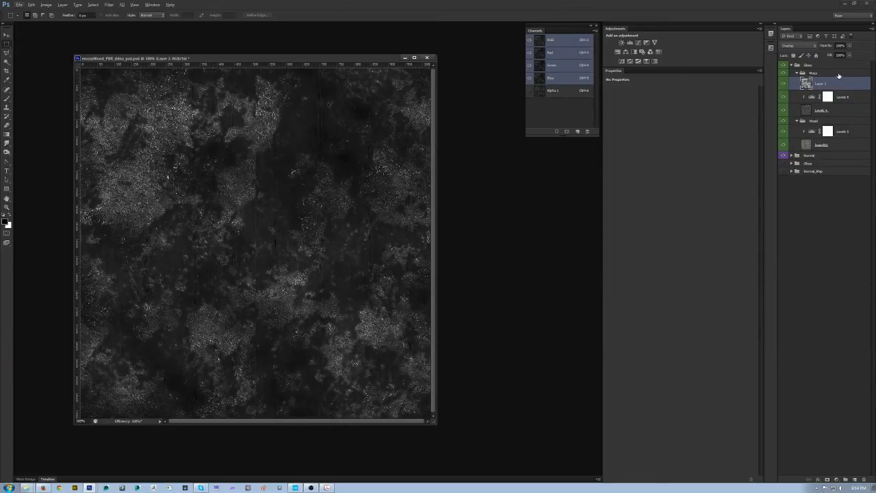
key(ctrl+z)
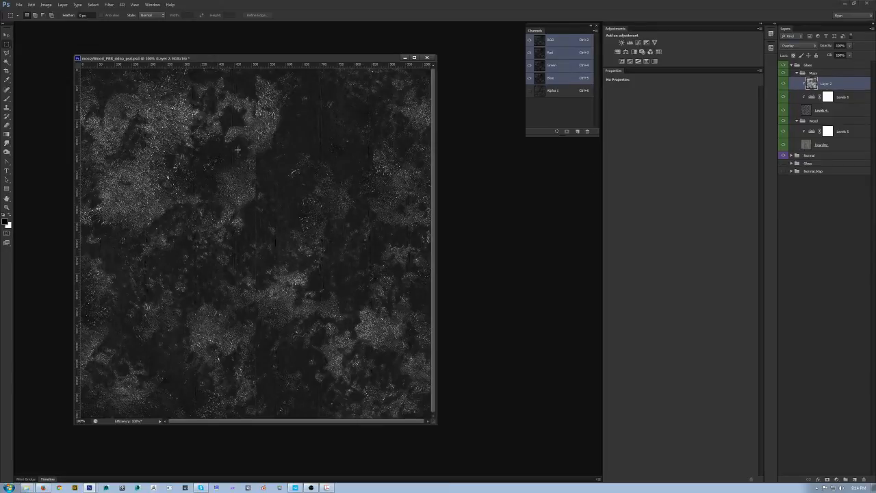
click(787, 86)
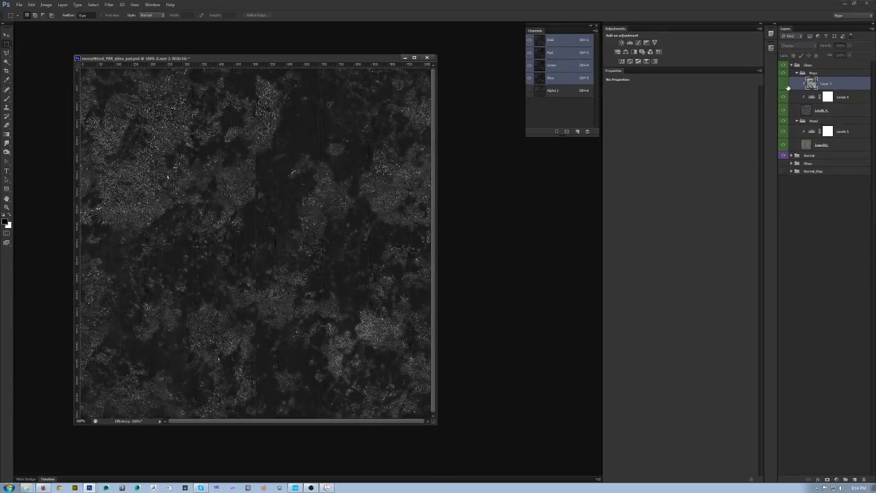
click(787, 85)
click(786, 85)
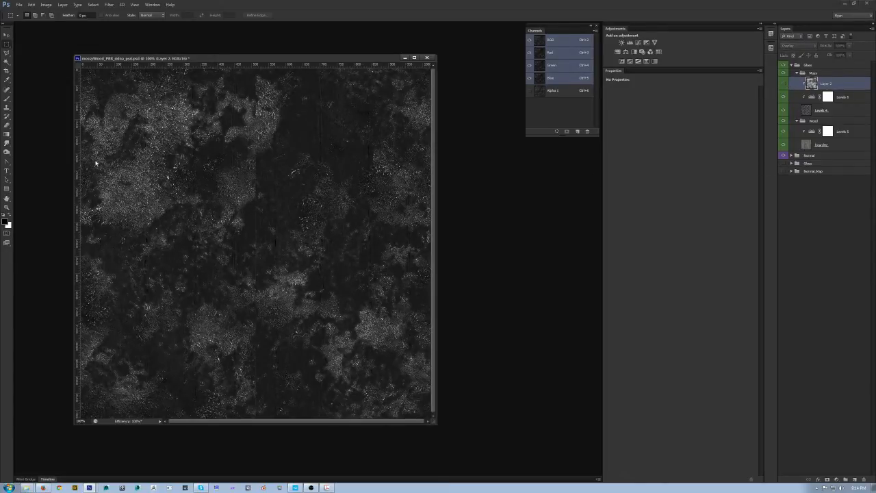
click(784, 86)
Copy the merged gloss image into the Alpha 1 channel, deselect, and return to the RGB normal map with the Gloss group hidden and collapsed.
key(ctrl+a)
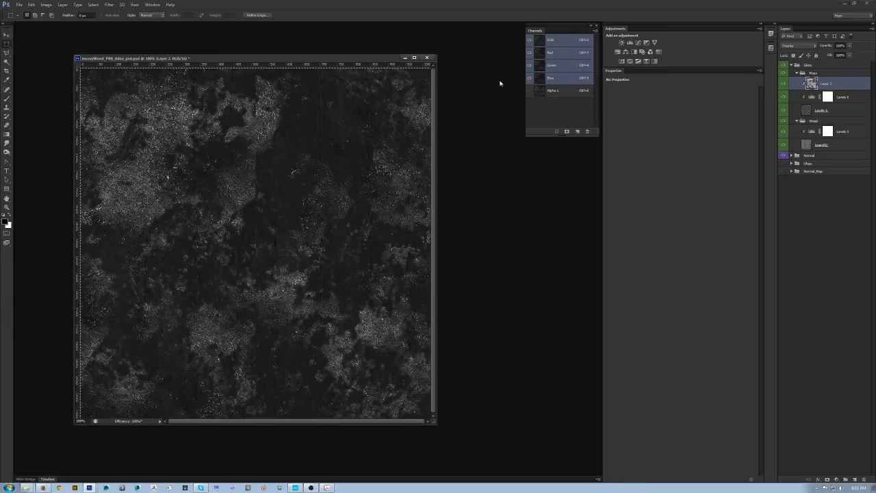
drag(359, 59, 396, 58)
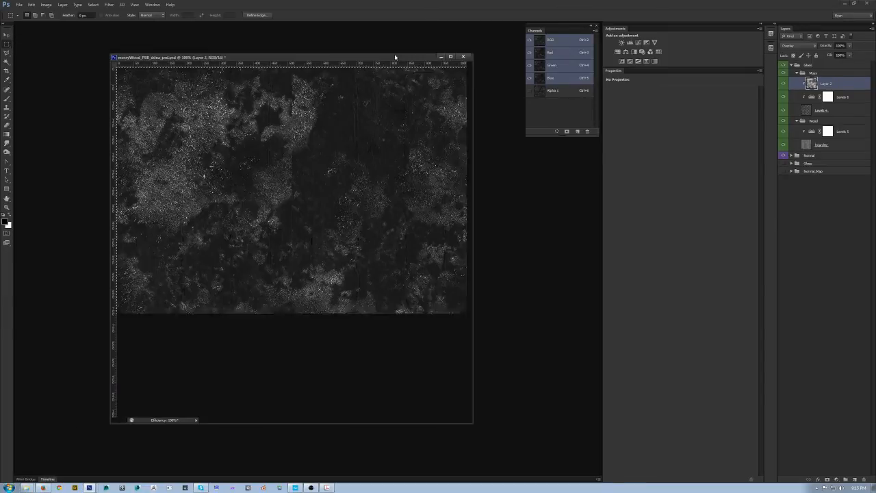
click(550, 90)
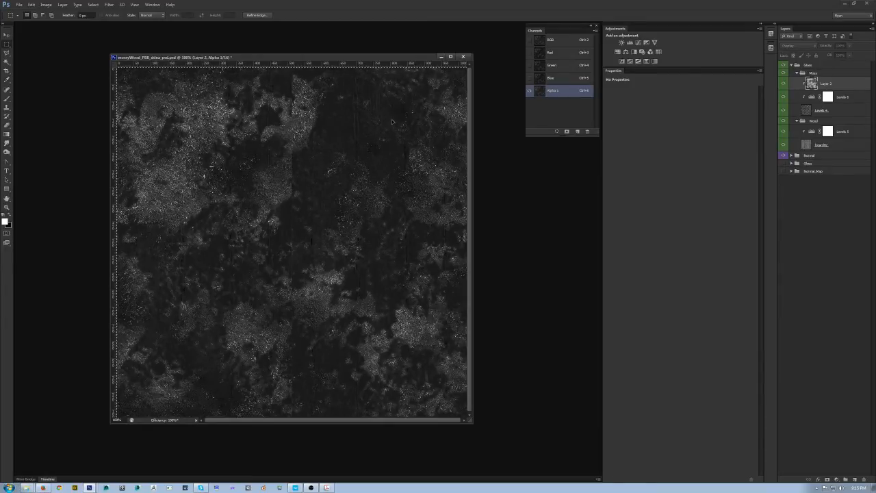
key(ctrl+d)
drag(358, 60, 336, 59)
click(549, 40)
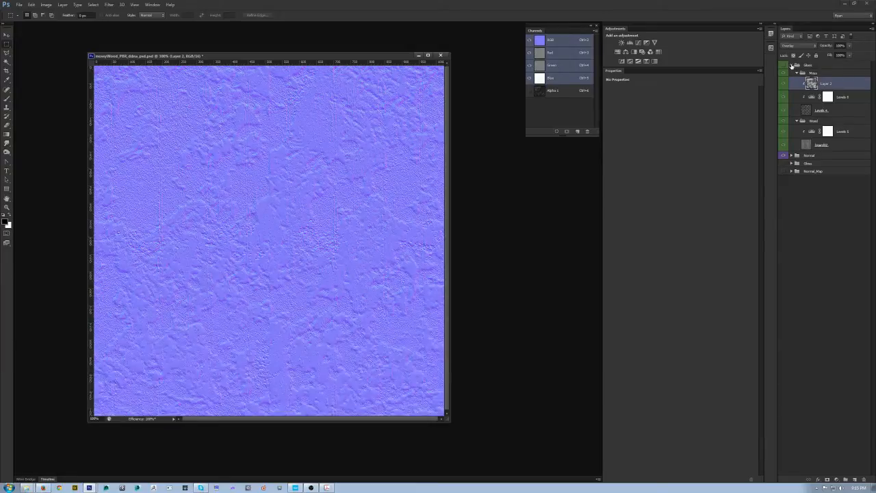
click(793, 65)
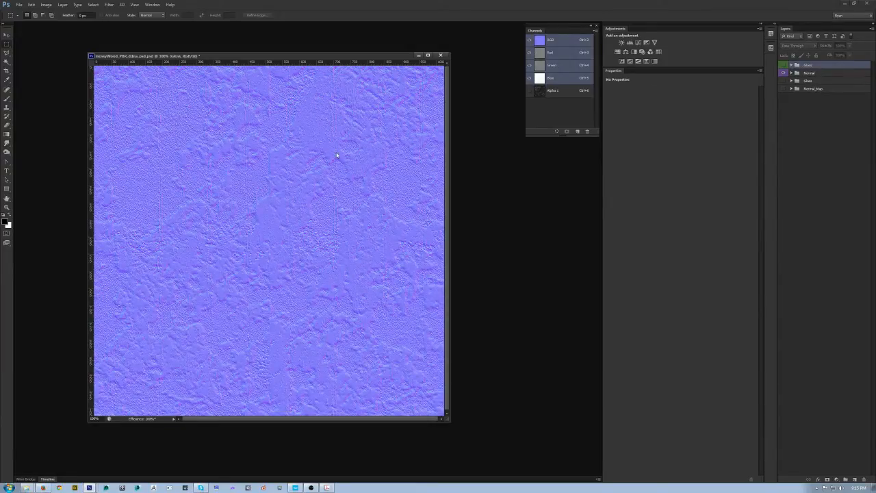
Export the map in CryTIFPlugin format over mossyWood_PBR2_ddna.tif, keeping the NormalmapWithGlossInAlpha_highQ preset.
key(ctrl+shift+s)
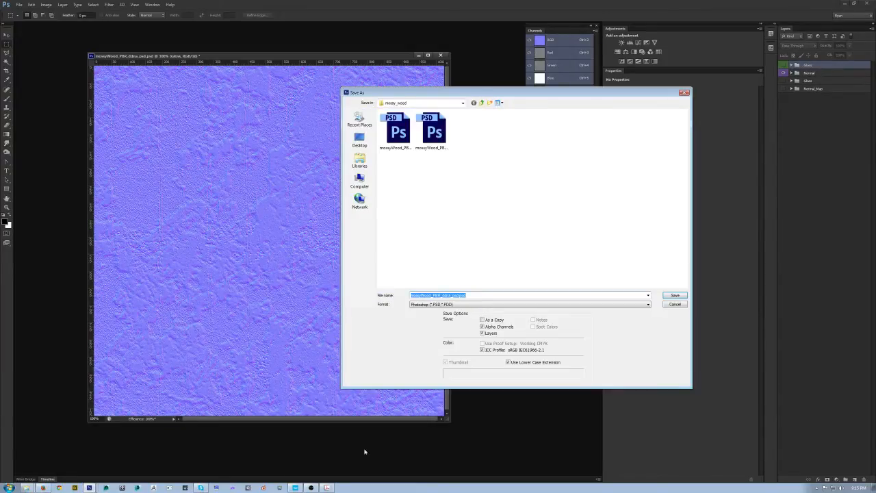
click(297, 487)
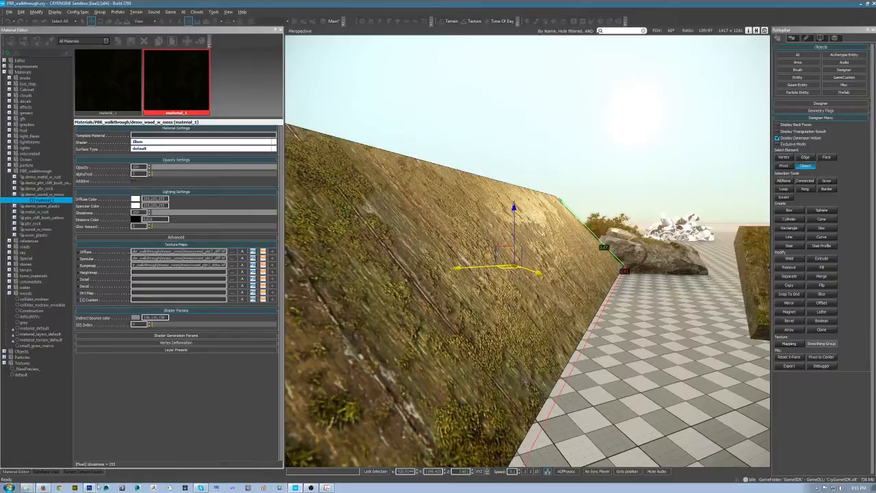
click(93, 487)
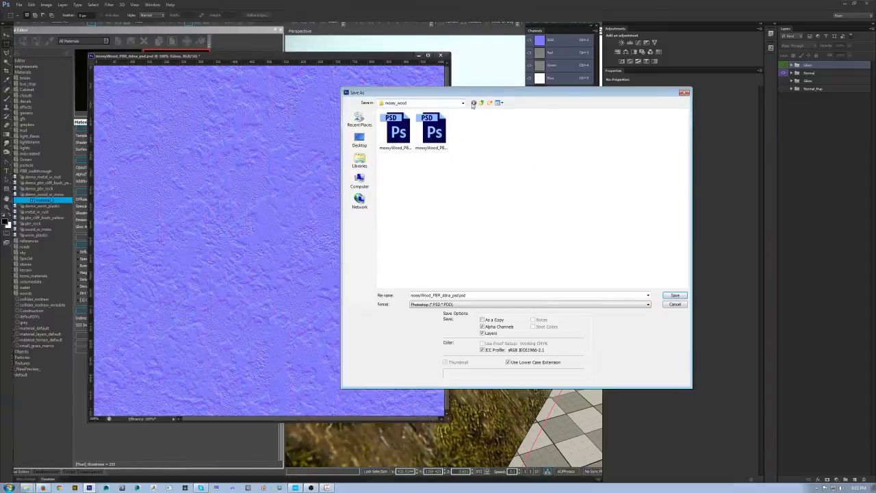
click(459, 306)
click(453, 323)
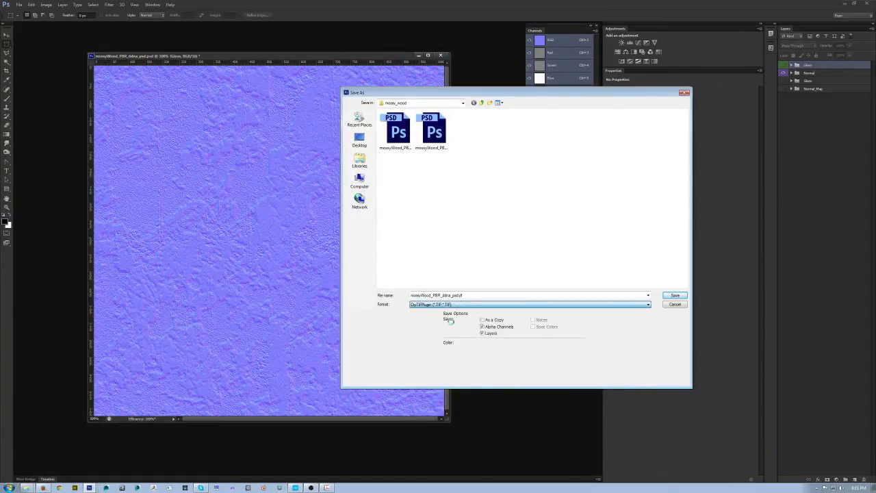
click(472, 130)
click(675, 295)
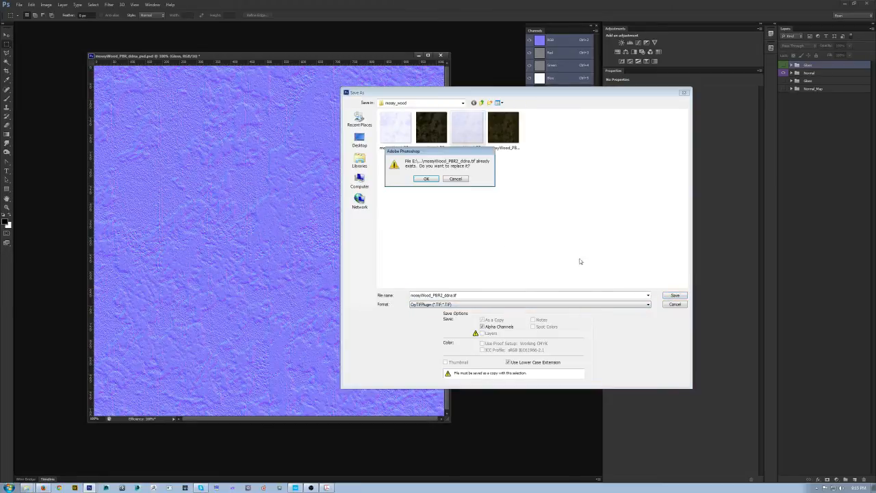
click(428, 179)
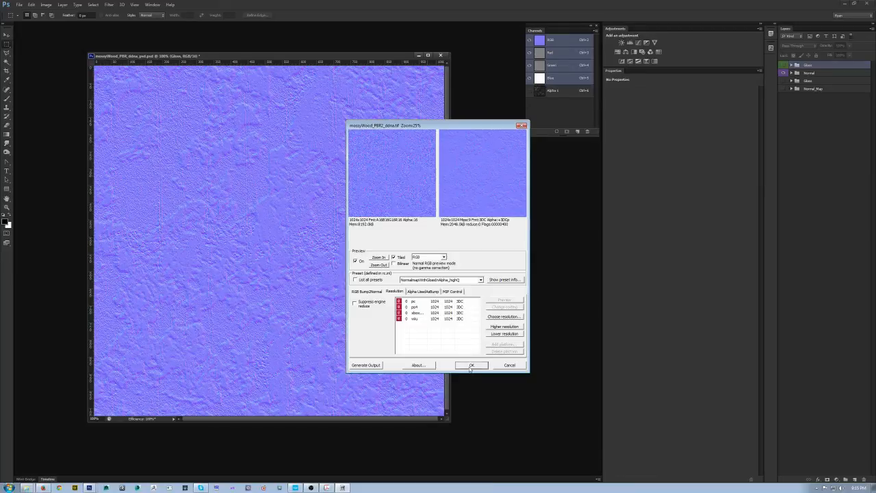
click(470, 368)
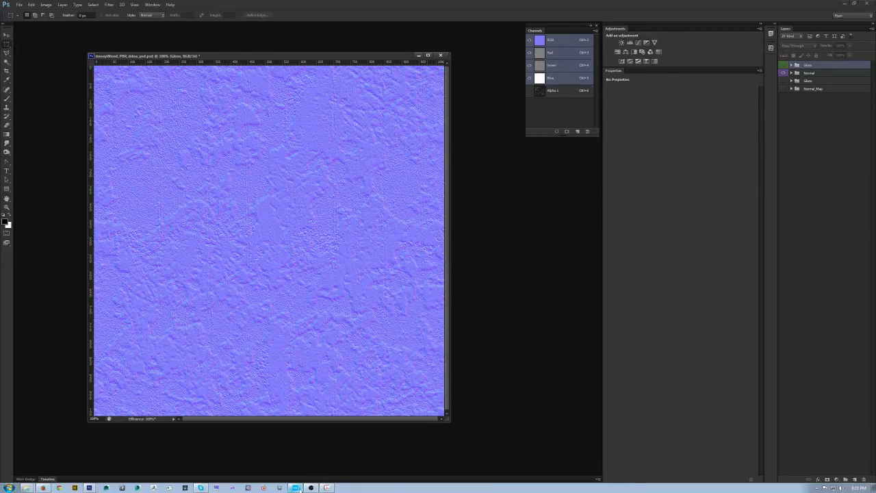
Switch to CRYENGINE Sandbox and lower the demo_wood_w_moss material's glossiness to about 162 while viewing the tilted slab.
click(296, 488)
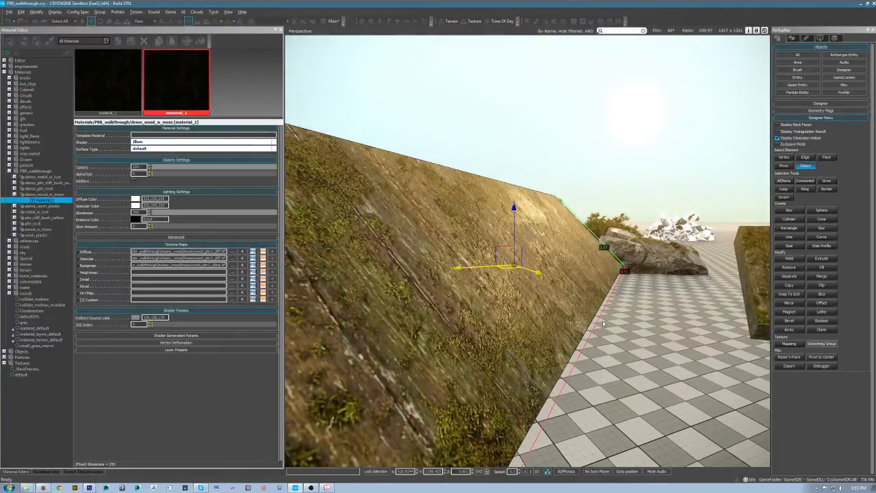
alt+middle_drag(605, 326, 554, 300)
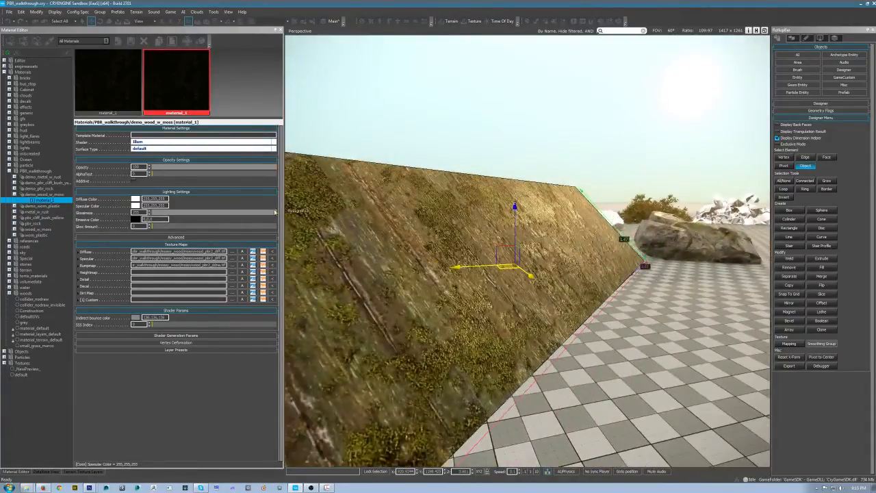
mouse_move(247, 213)
mouse_down()
mouse_move(227, 213)
mouse_move(251, 214)
mouse_up()
alt+middle_drag(540, 287, 576, 271)
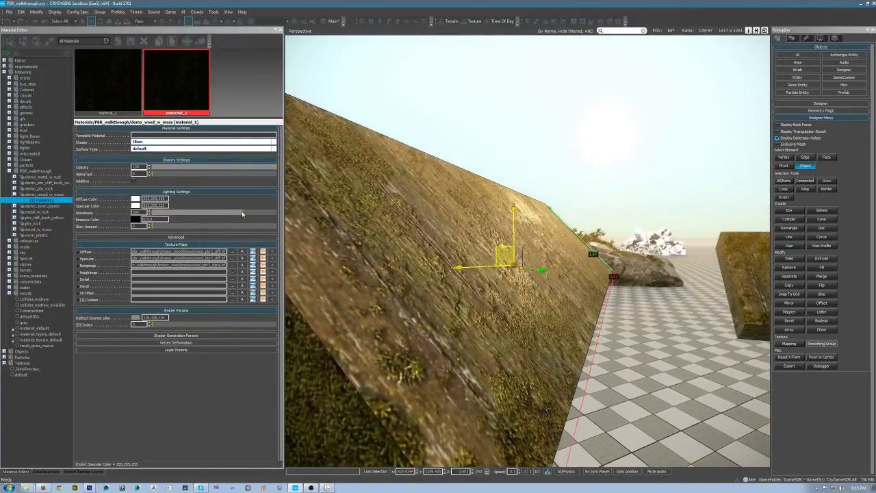
drag(253, 213, 231, 206)
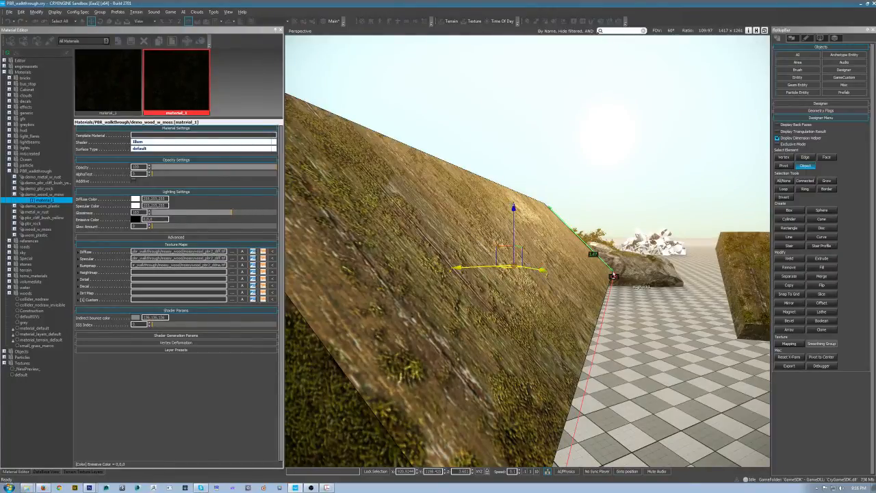
Examine the mossy wood slabs and the nearer sphere from several angles and distances to judge the reduced glossiness.
alt+middle_drag(641, 287, 603, 289)
scroll(630, 291, down, 5)
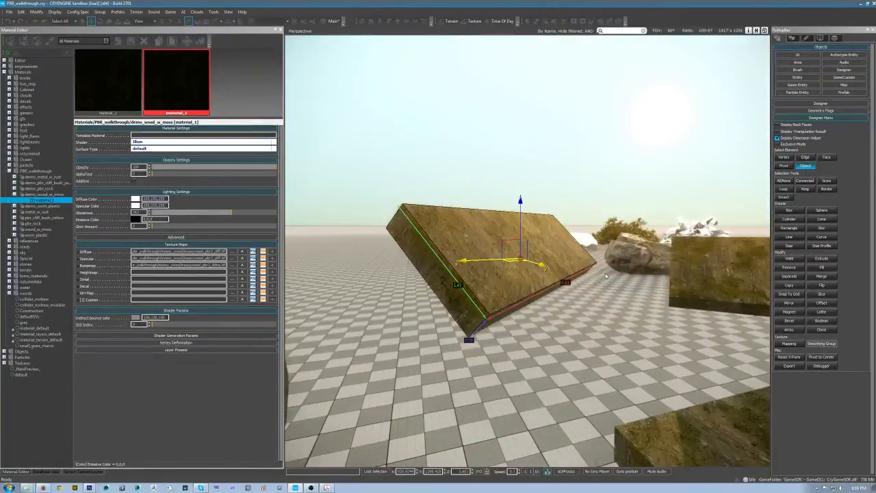
alt+middle_drag(657, 294, 587, 343)
scroll(586, 343, down, 3)
click(322, 356)
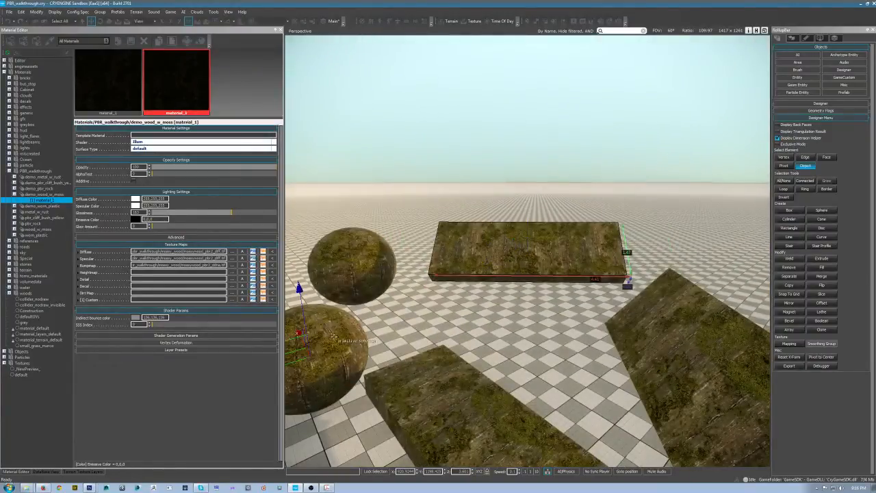
key(z)
alt+middle_drag(460, 274, 554, 274)
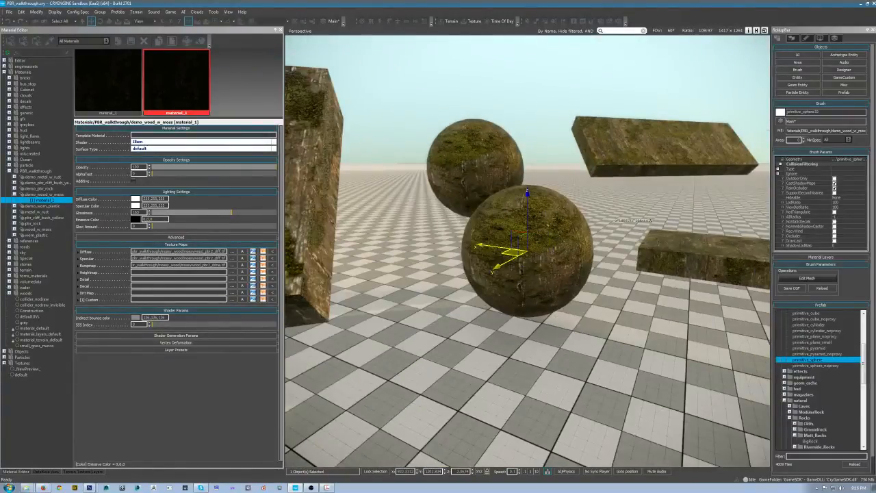
right_drag(555, 274, 599, 270)
key(s)
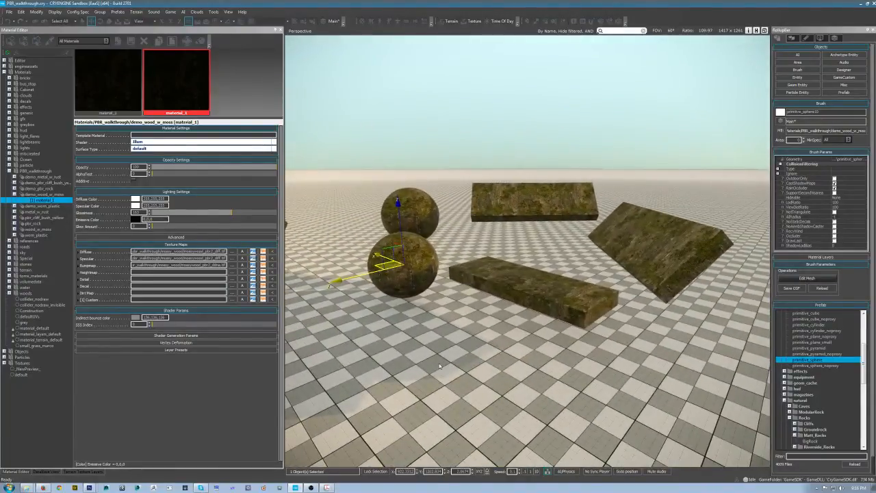
Preview the material's Diffuse texture and consult the PBR specular color cheat sheet in Miscreated_PBR_Workflow.pdf in Adobe Acrobat Pro.
click(439, 366)
mouse_move(86, 255)
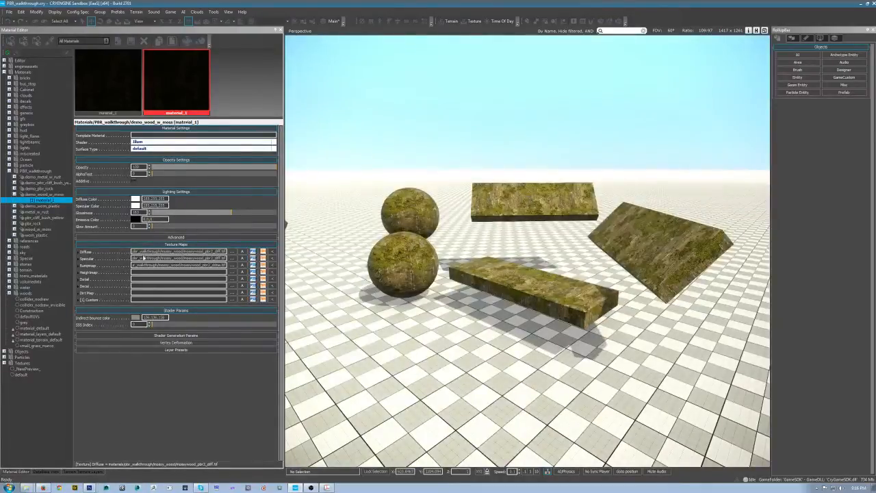
mouse_move(144, 257)
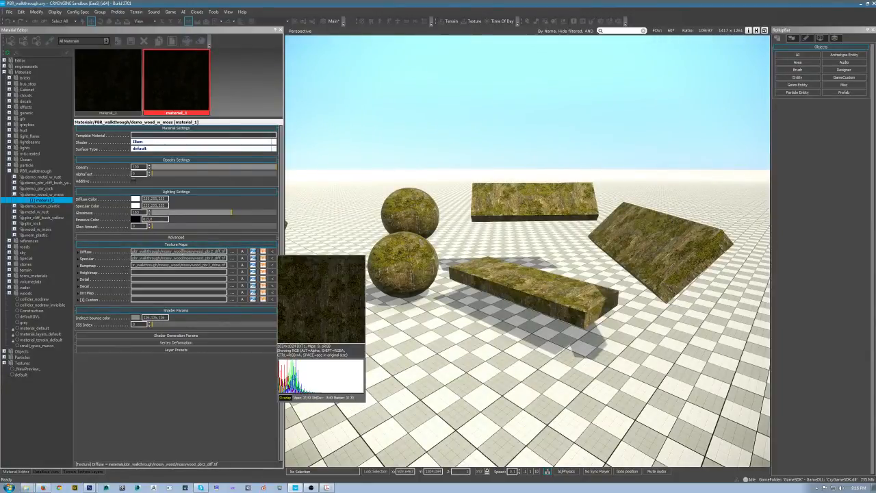
click(328, 488)
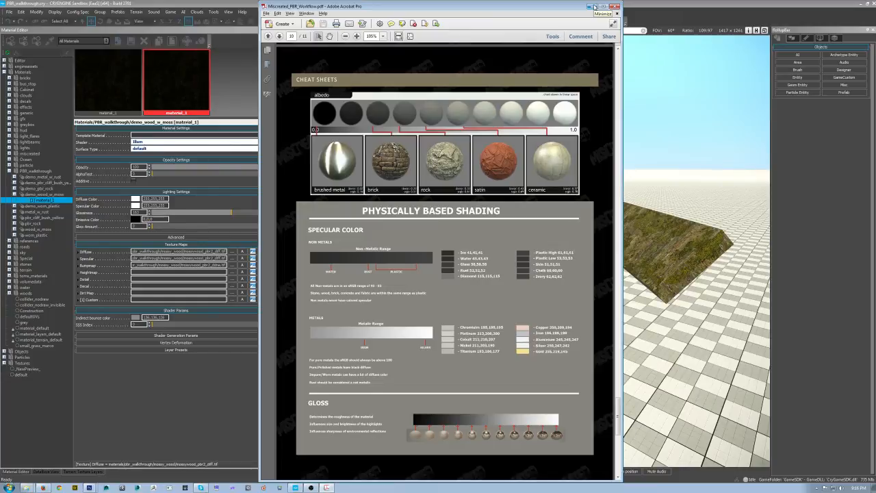
click(594, 7)
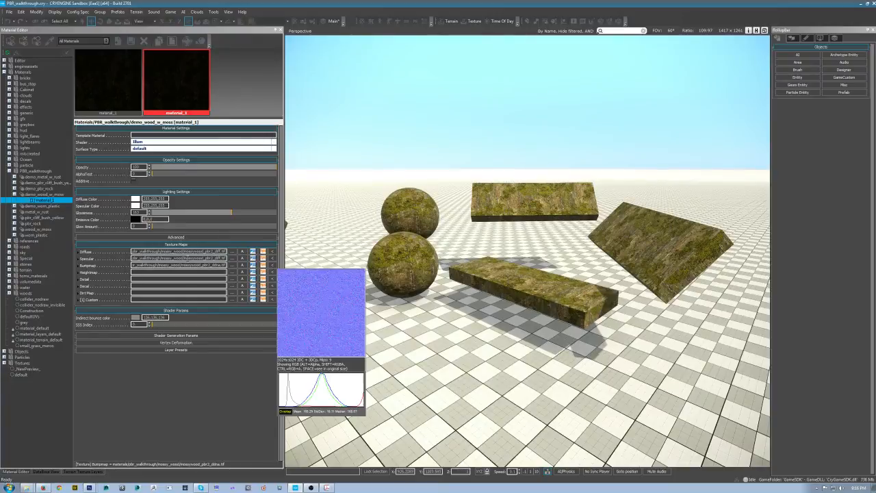
Clear the Specular texture map path of demo_wood_w_moss to test the material without it, and restore the same path.
double_click(199, 258)
key(ctrl+c)
key(Delete)
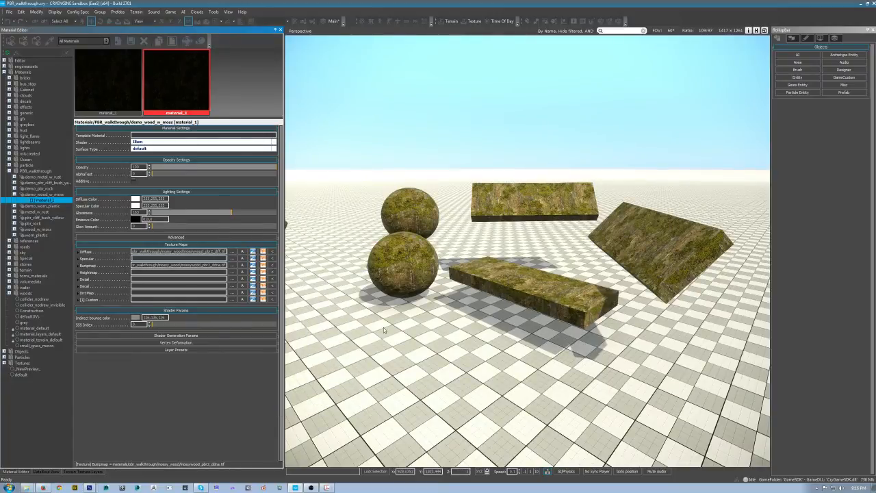
click(208, 258)
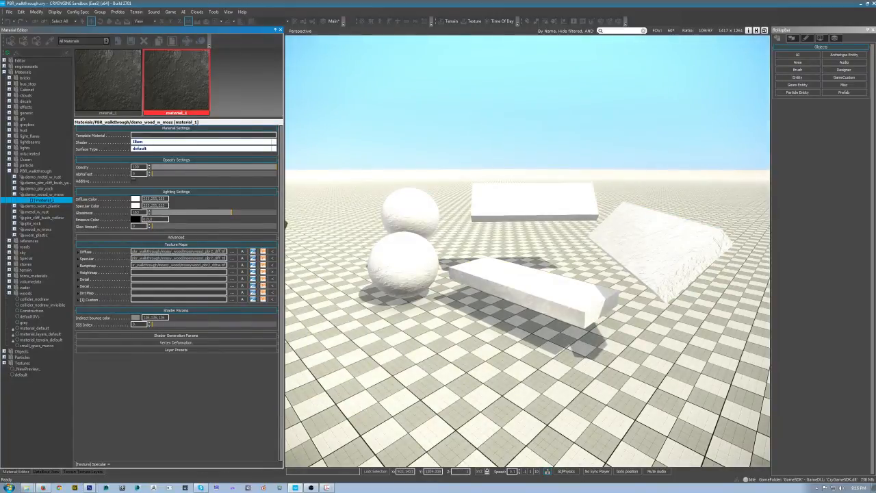
key(ctrl+v)
click(210, 252)
mouse_move(206, 252)
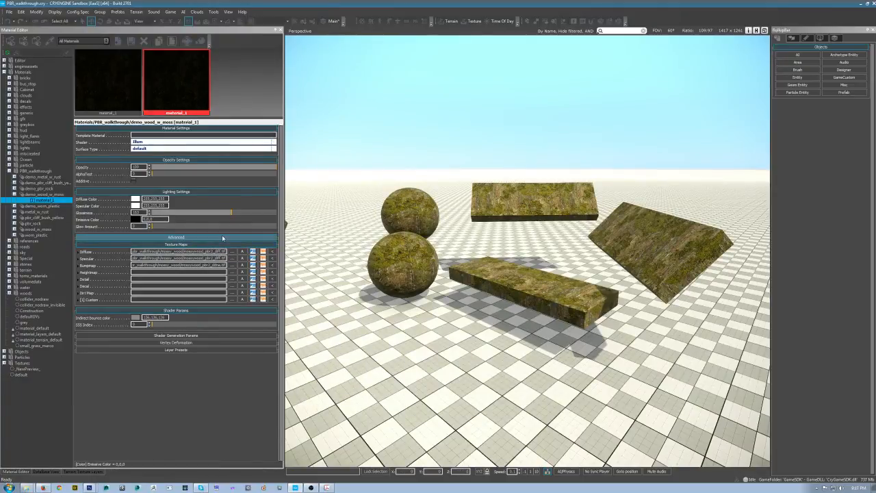
right_drag(449, 363, 442, 342)
key(w)
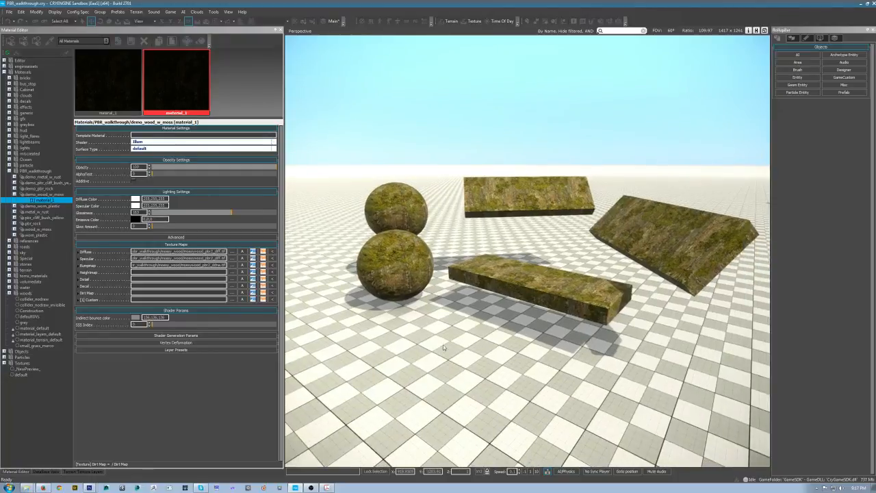